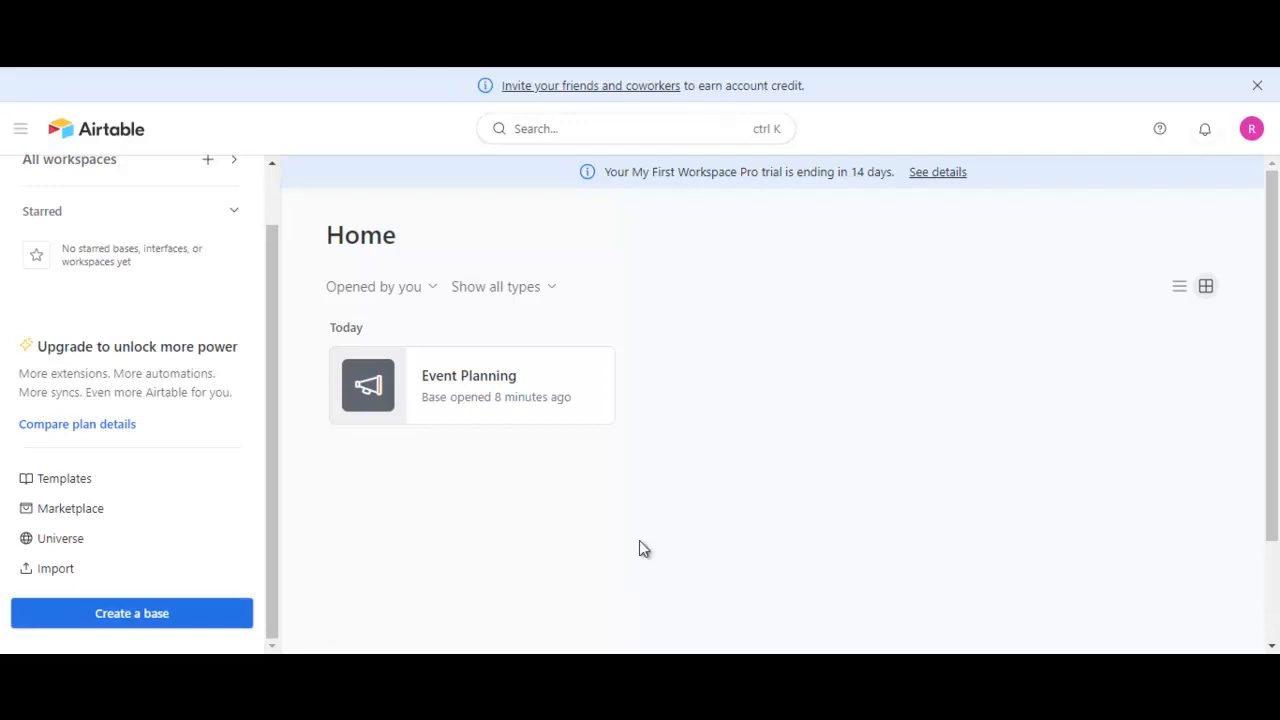
Create a new base in the NocodeGear workspace and dismiss the getting-started suggestions
left_click(80, 618)
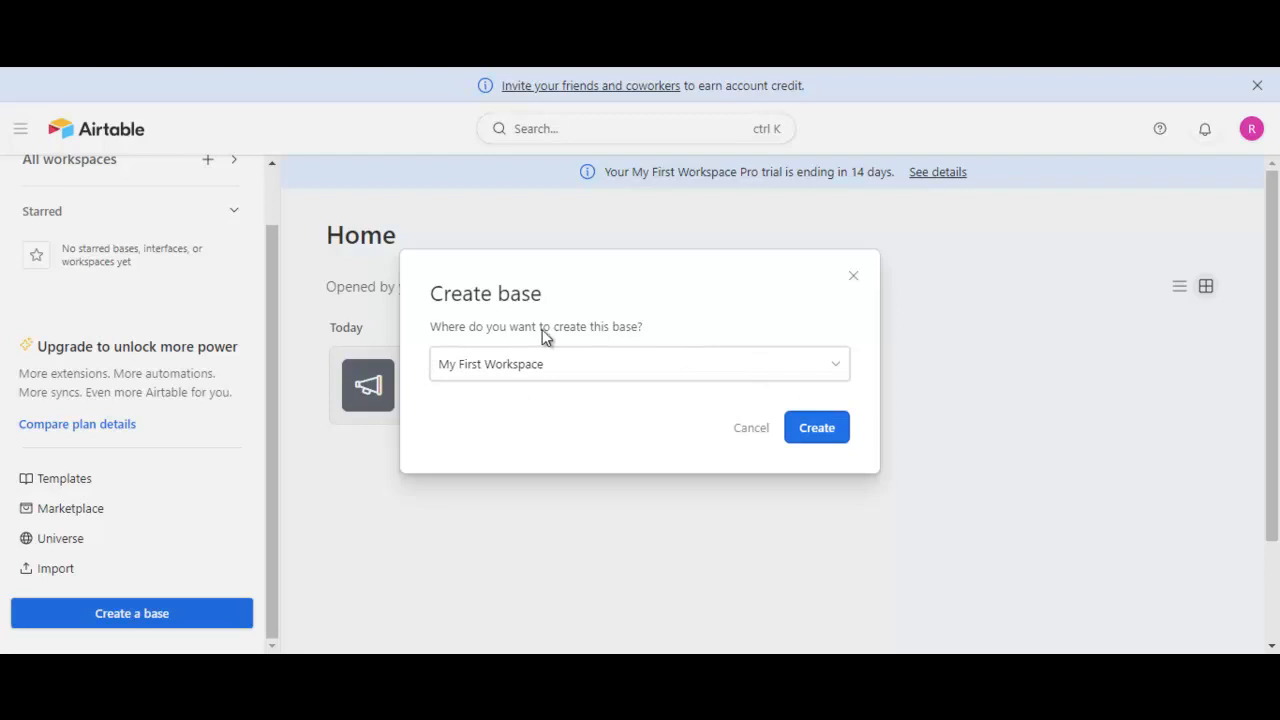
left_click(724, 371)
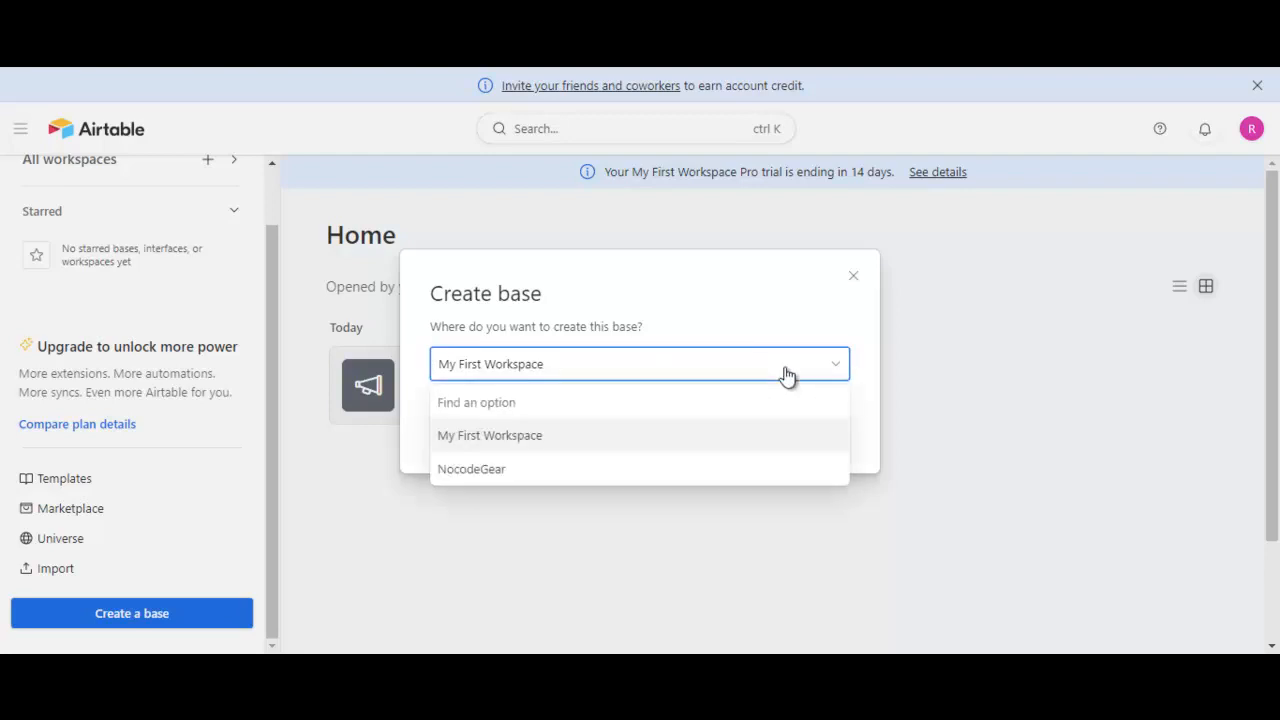
left_click(453, 474)
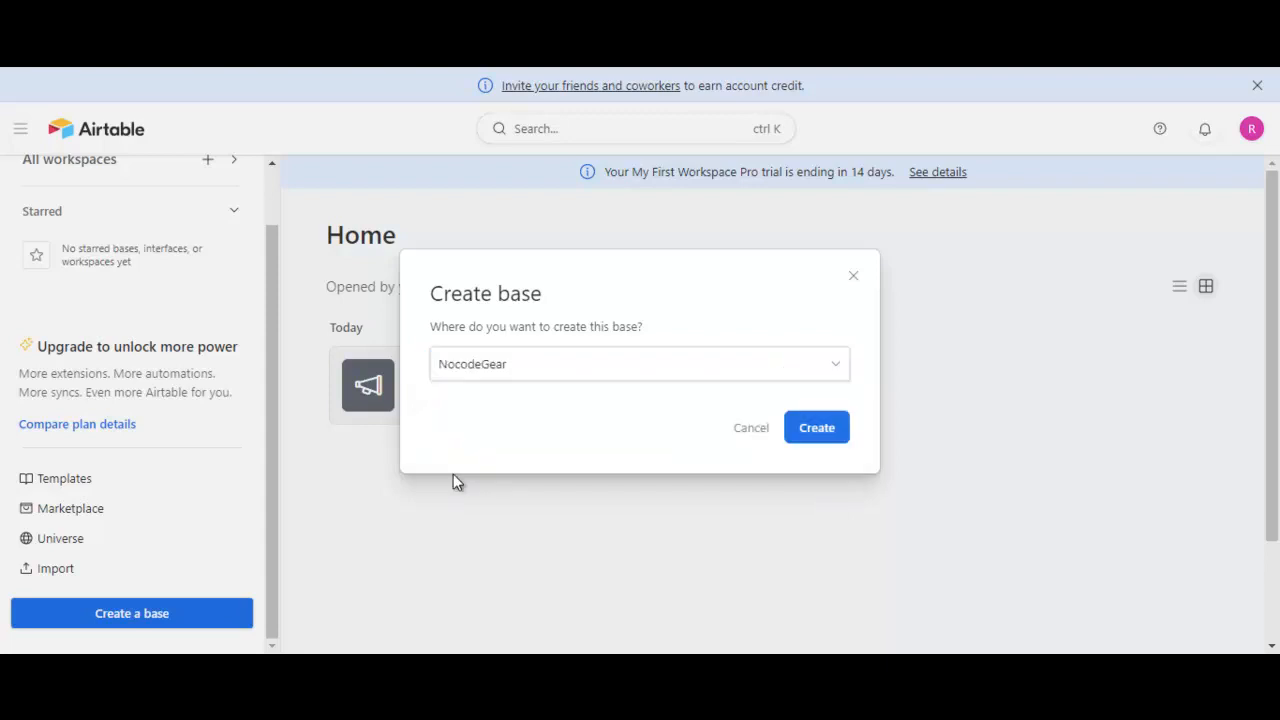
left_click(820, 432)
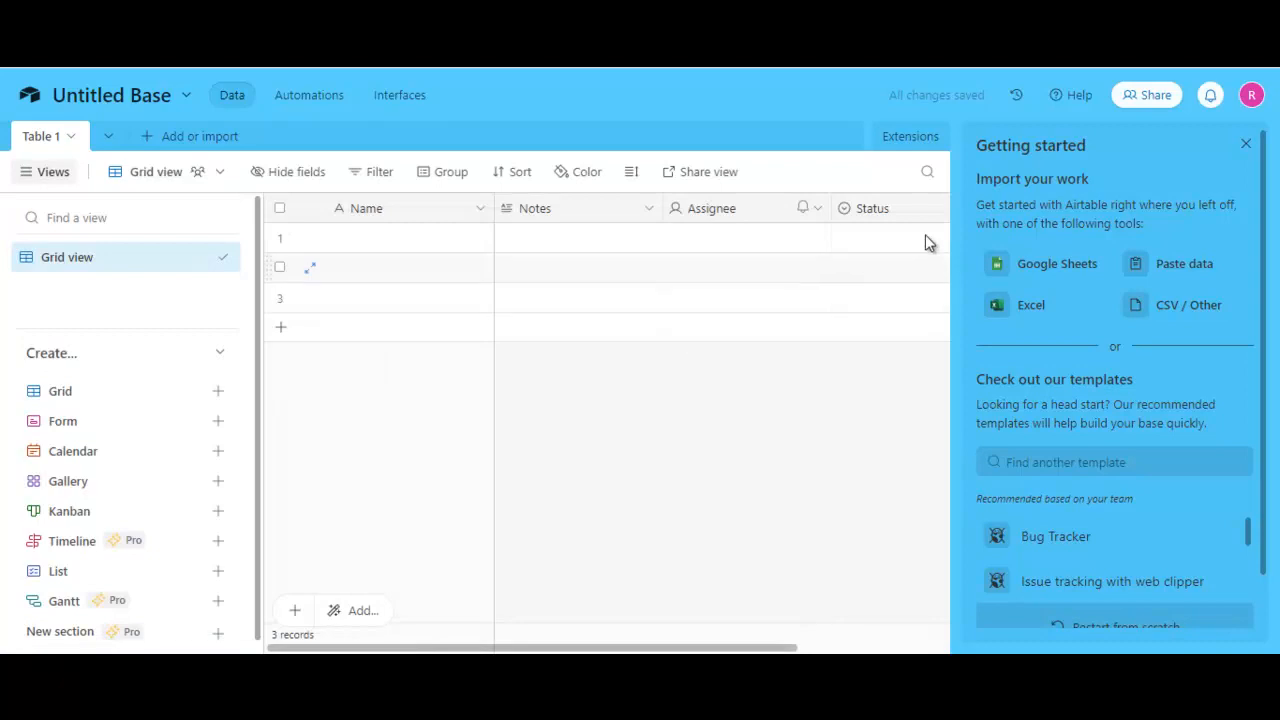
scroll(1051, 530, "down", 2)
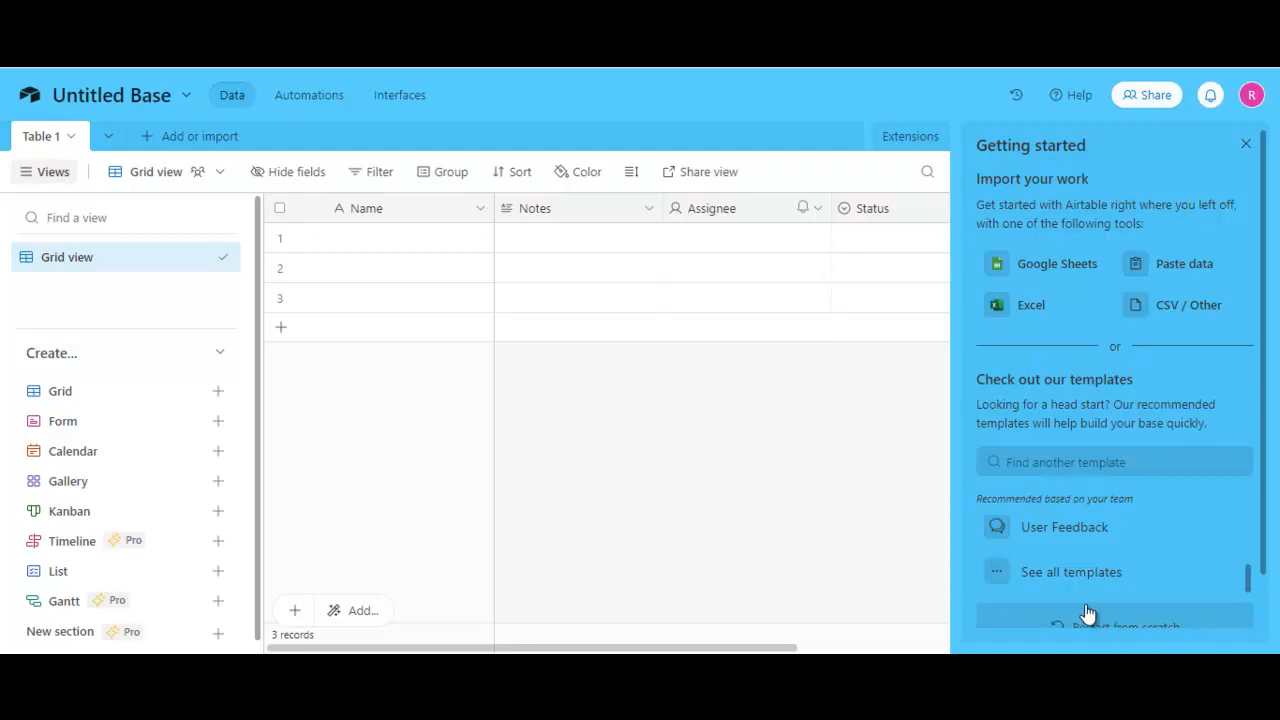
left_click(1245, 146)
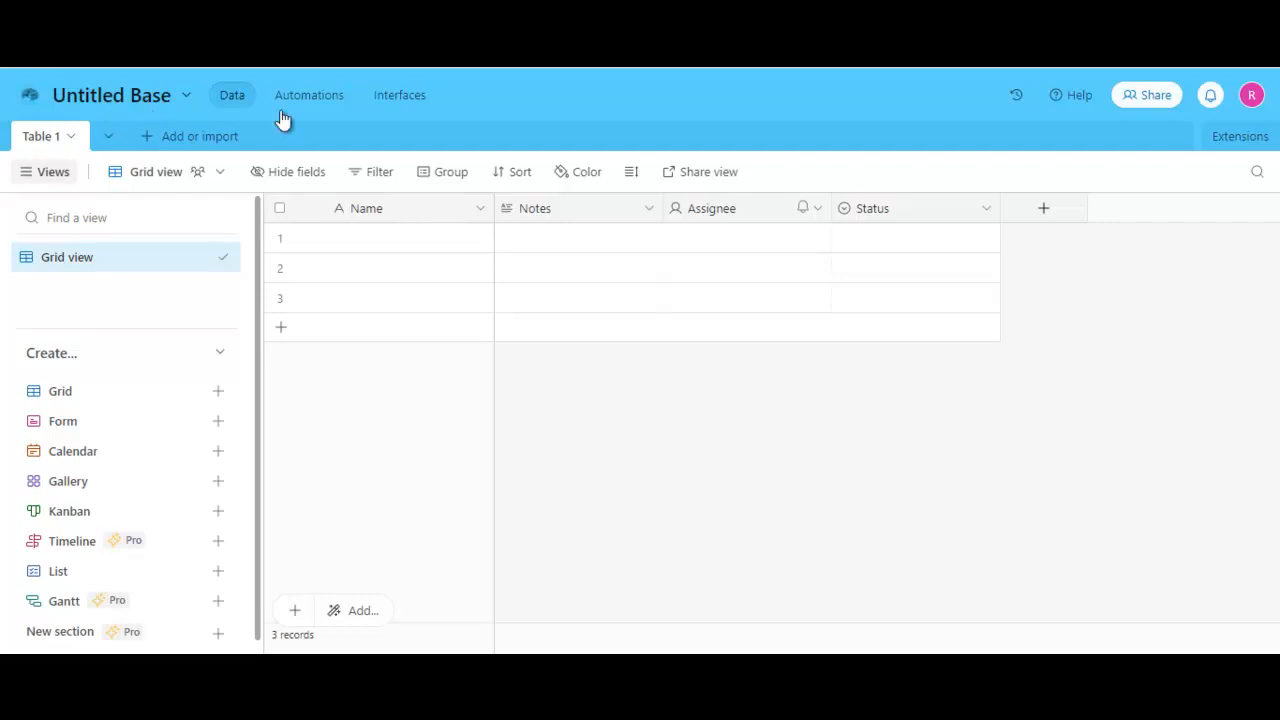
Rename the untitled base as "Nocode Tools"
left_click(162, 102)
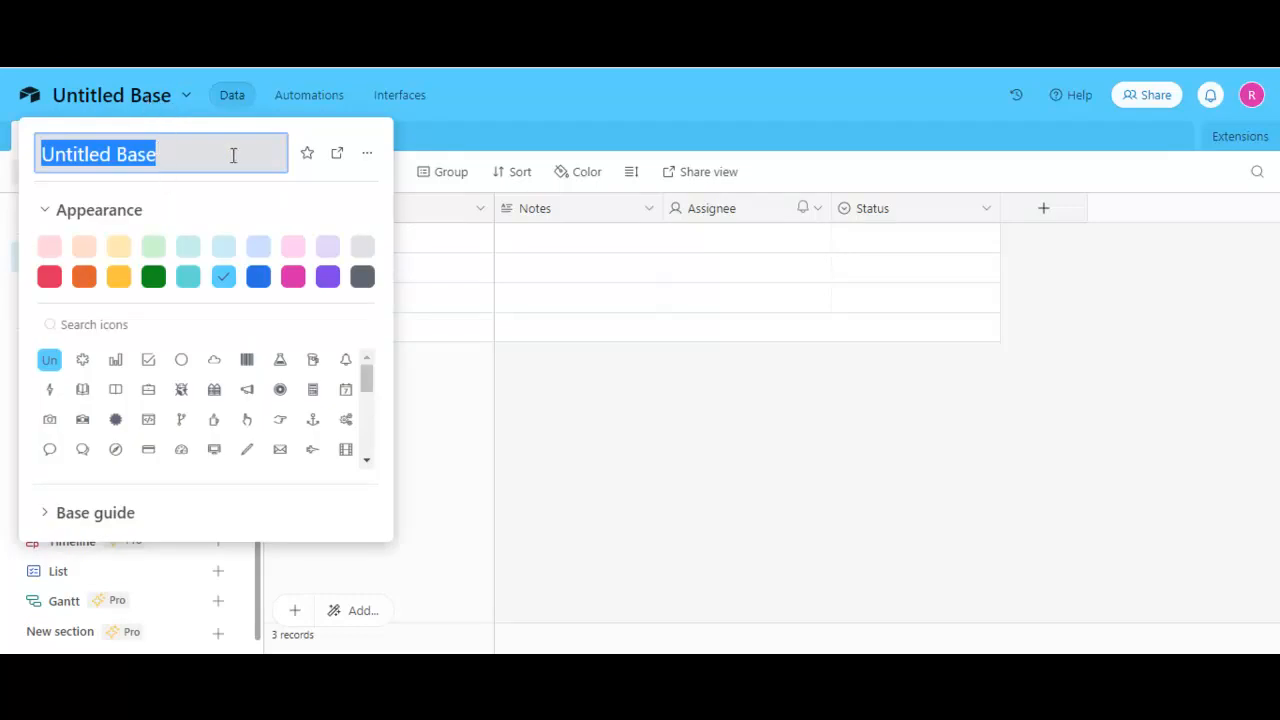
type("Nocode ")
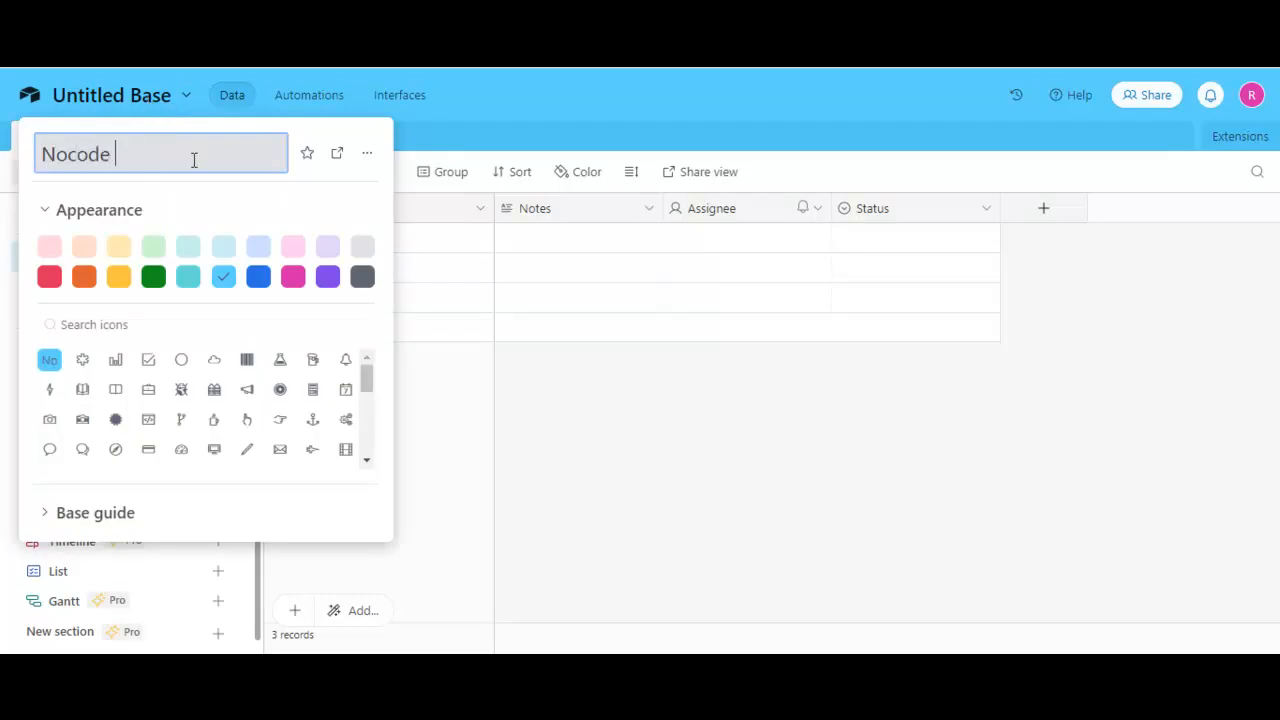
type("Tools")
key("Return")
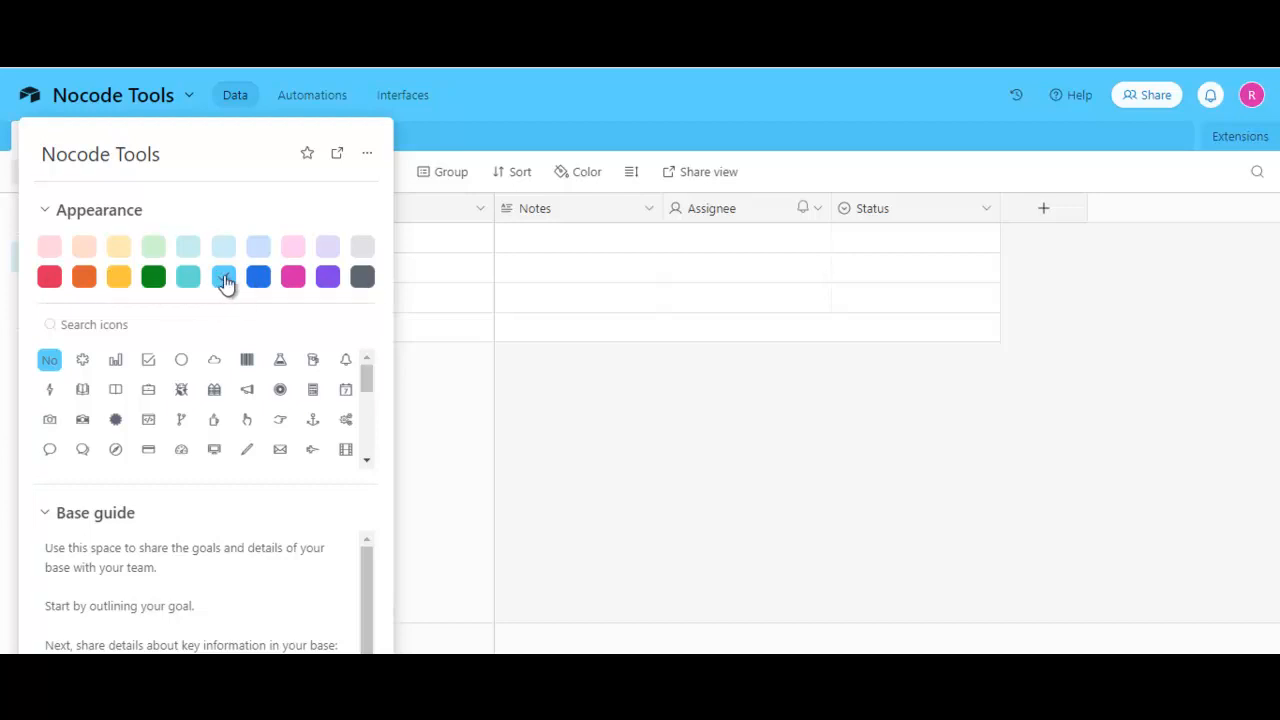
Set the base's colour to teal and its icon to the code symbol, then return to the table data
left_click(152, 284)
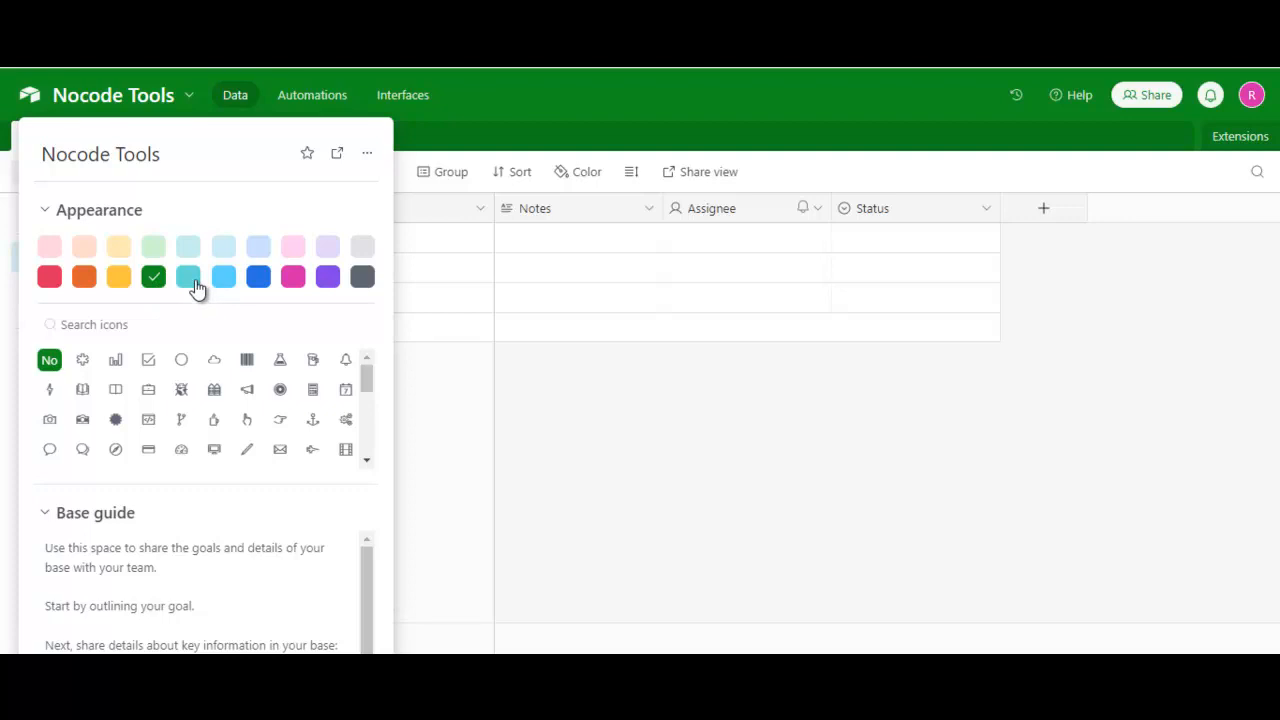
left_click(190, 280)
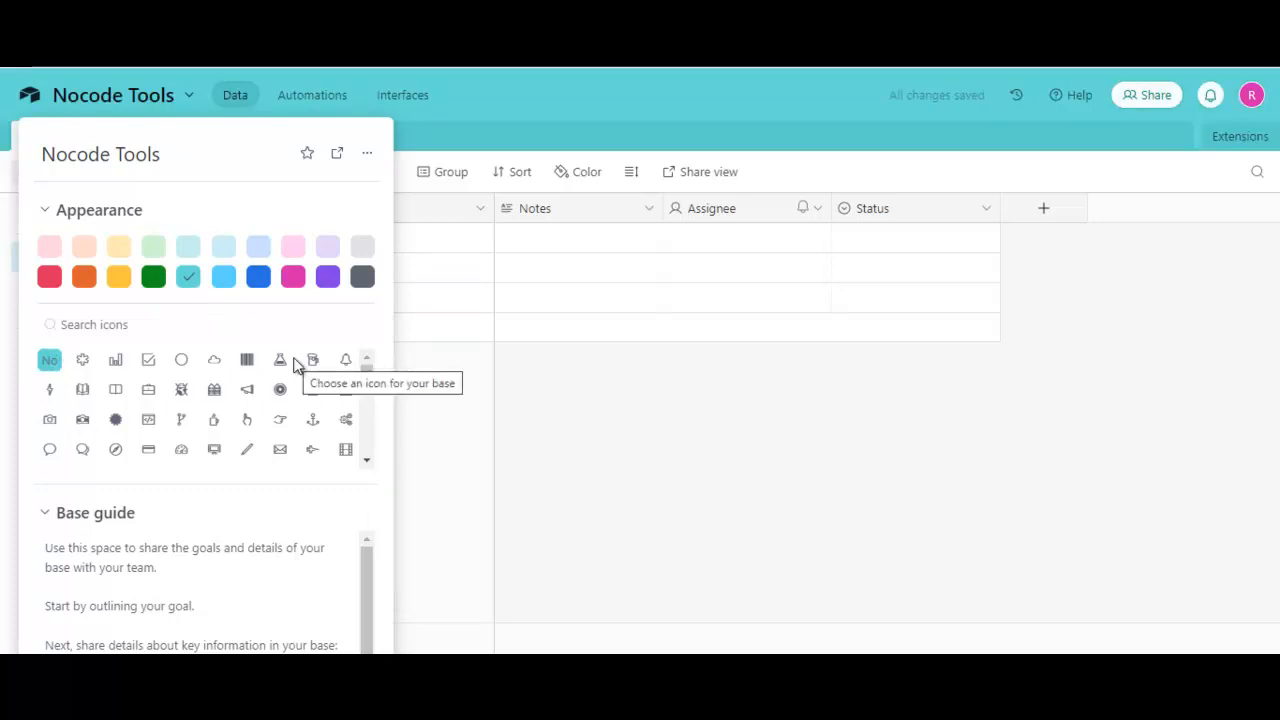
left_click(216, 361)
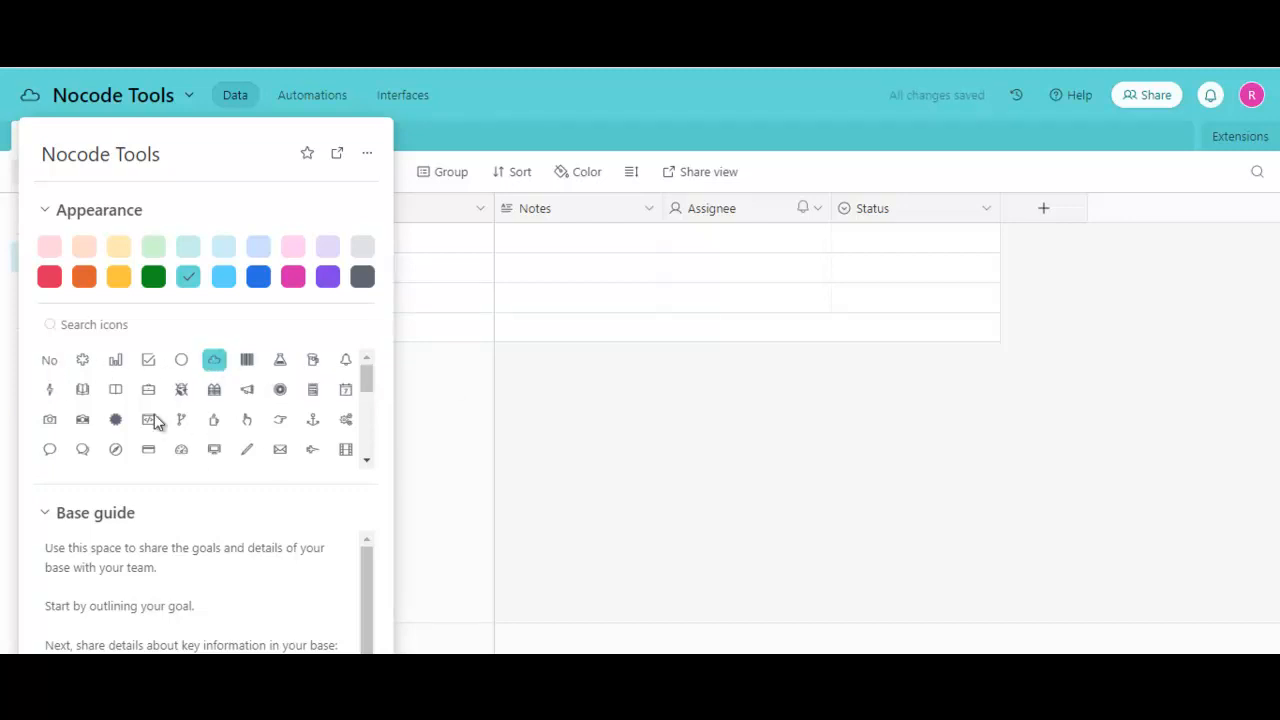
left_click(48, 360)
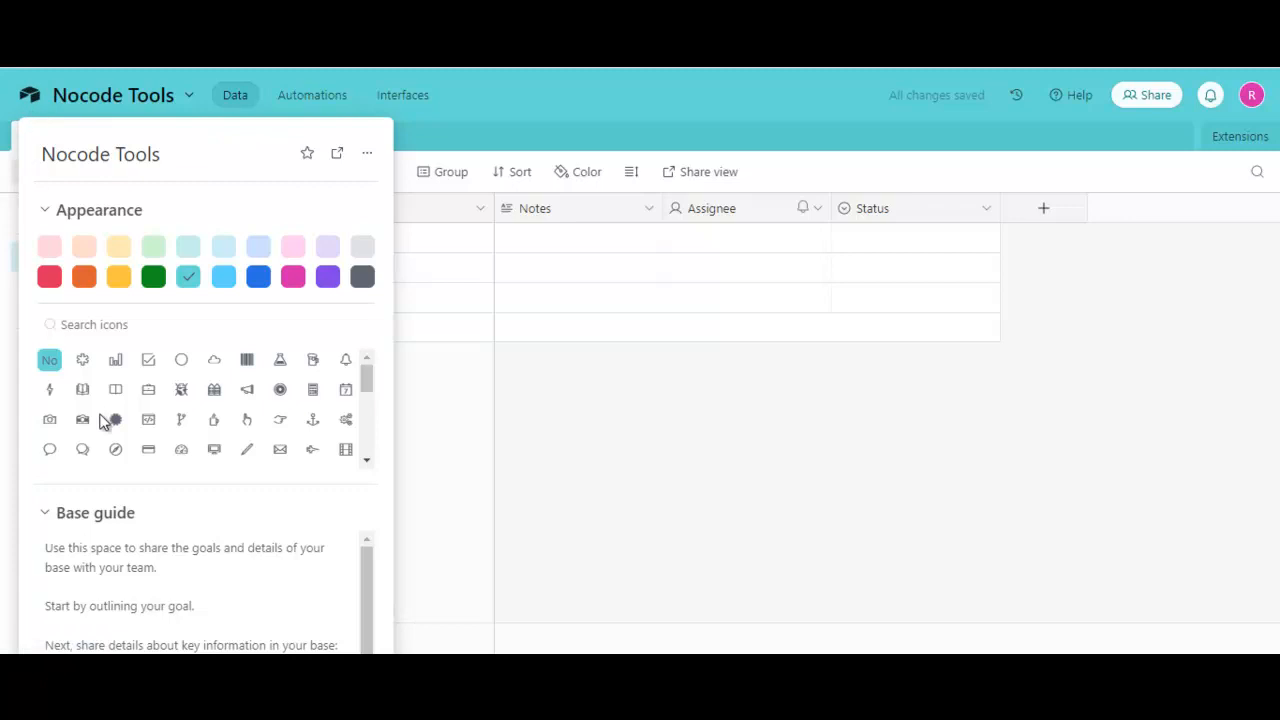
scroll(275, 430, "down", 1)
scroll(280, 428, "up", 1)
left_click(345, 391)
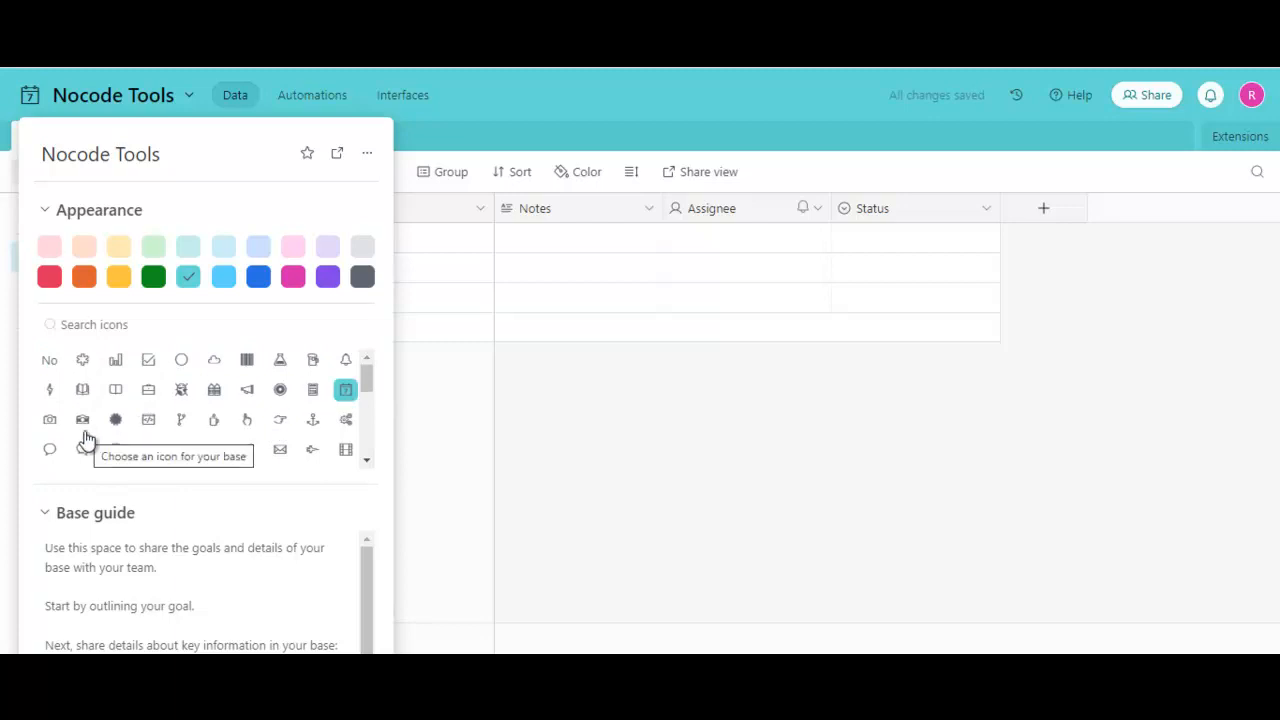
left_click(148, 421)
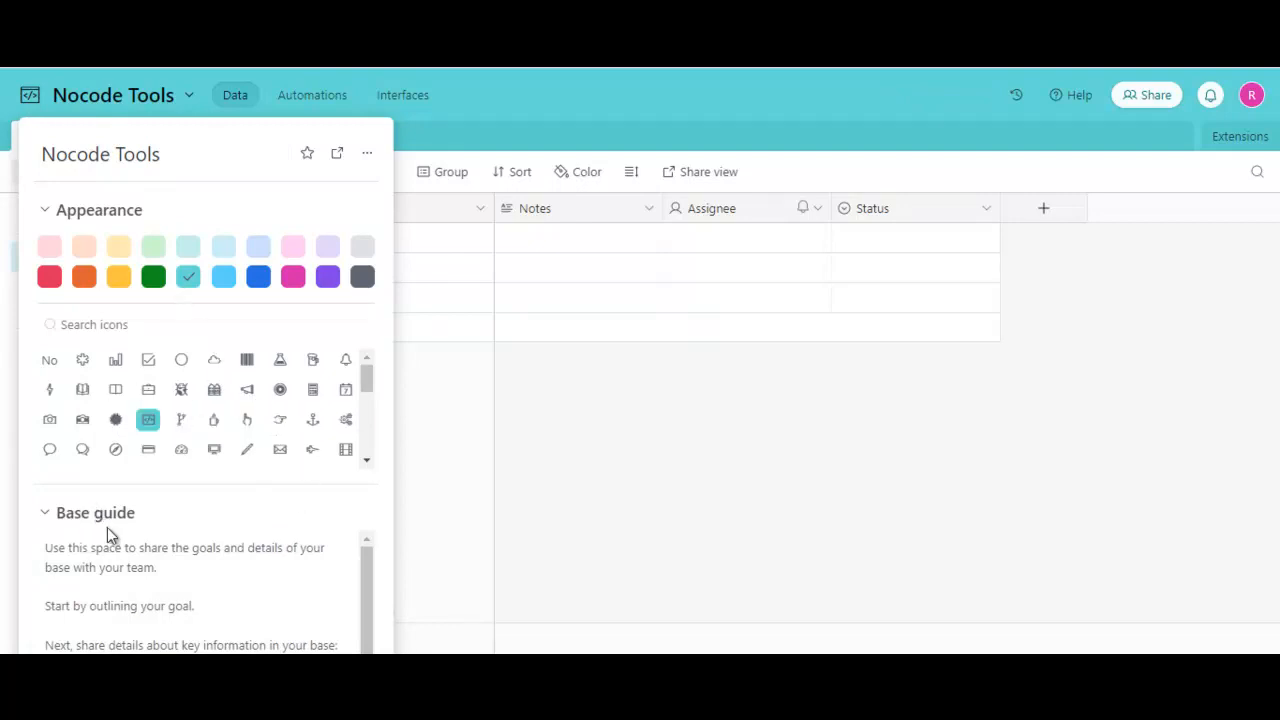
scroll(314, 563, "down", 2)
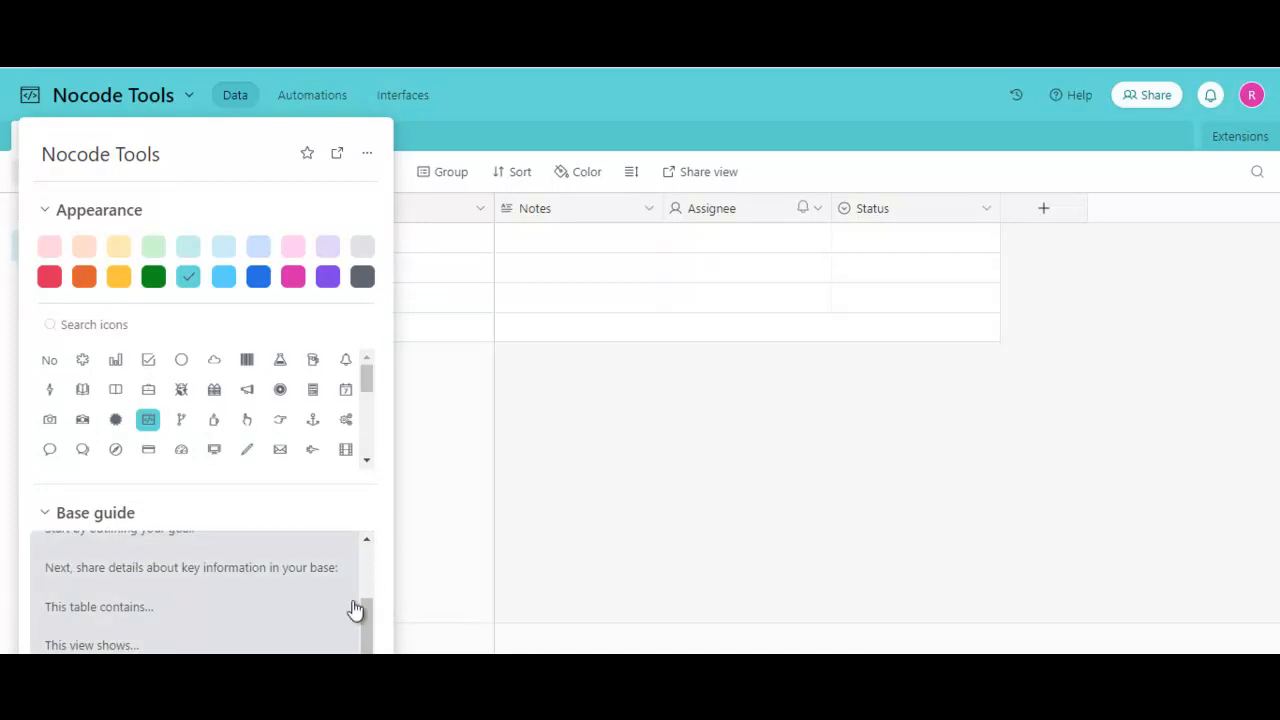
scroll(214, 558, "up", 2)
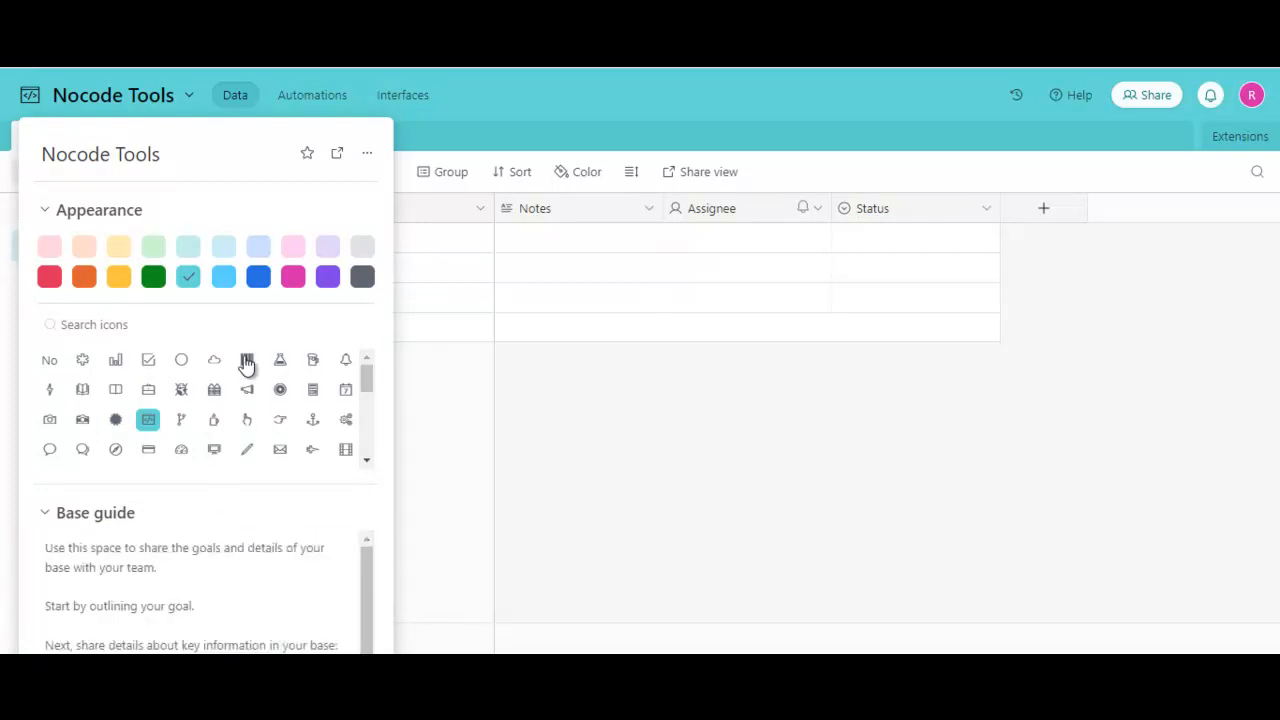
left_click(476, 416)
left_click(236, 98)
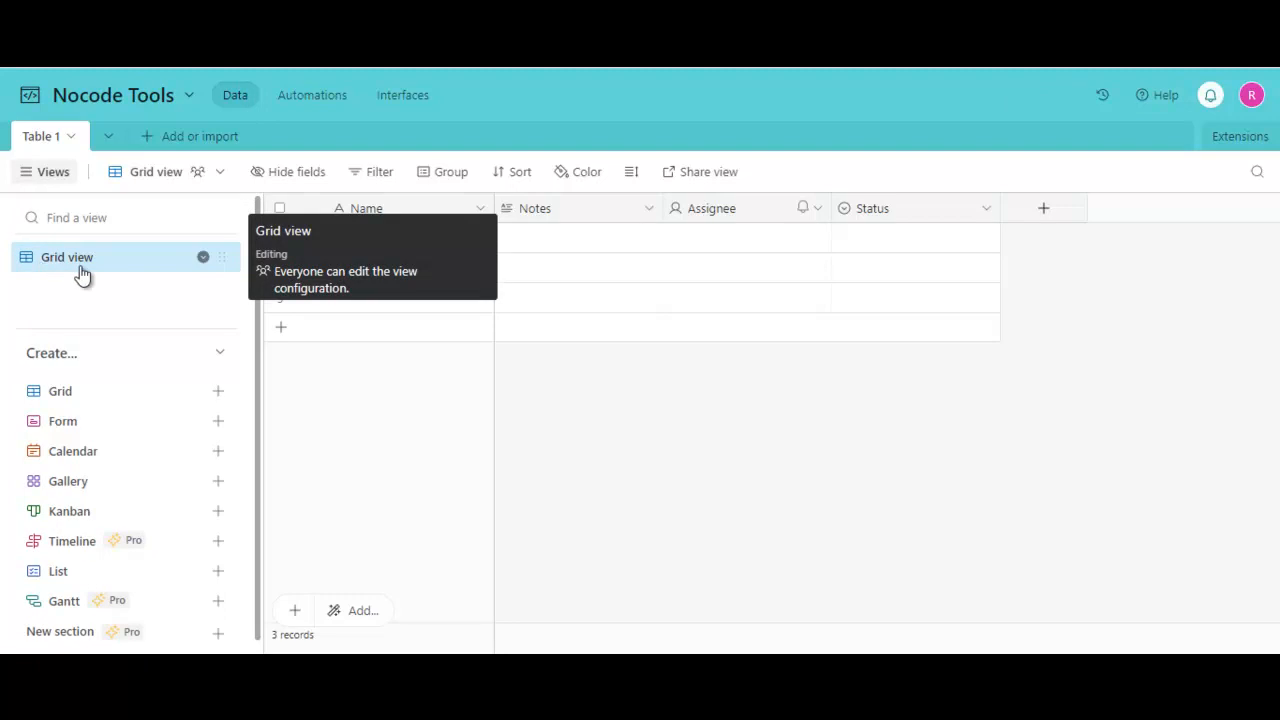
Rename the table's grid view as "Nocode tools list"
left_click(203, 257)
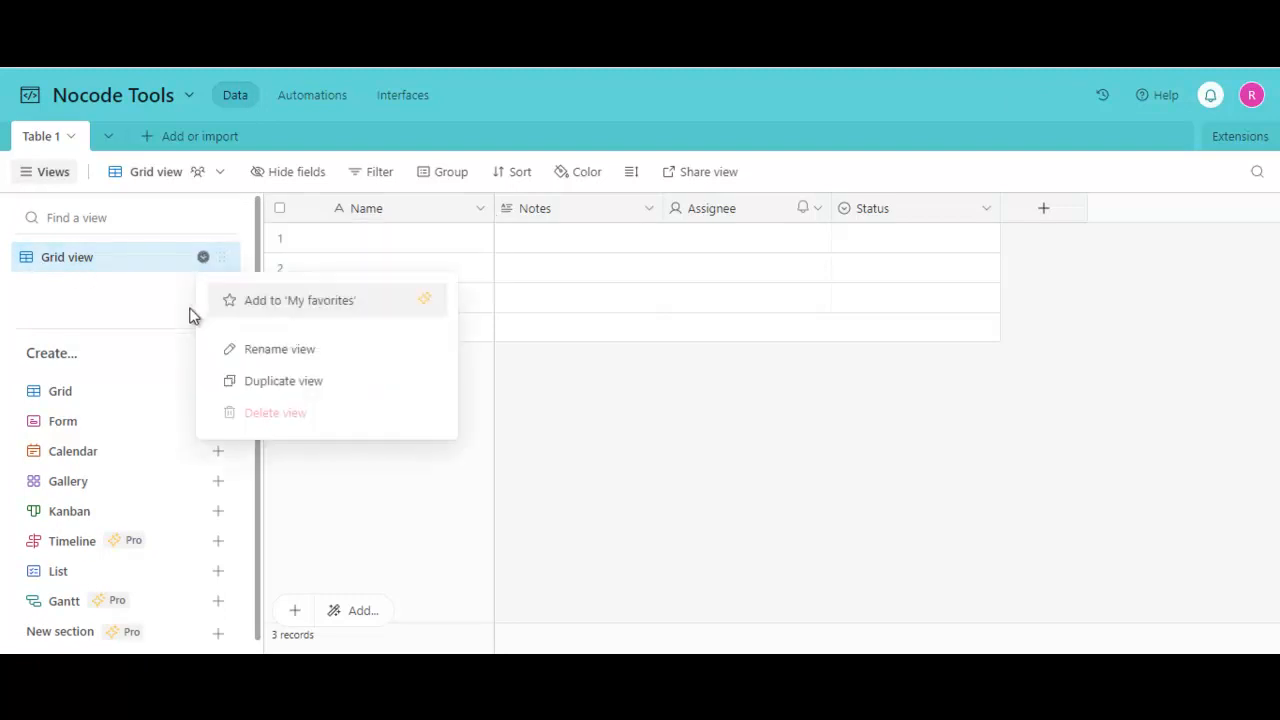
left_click(258, 352)
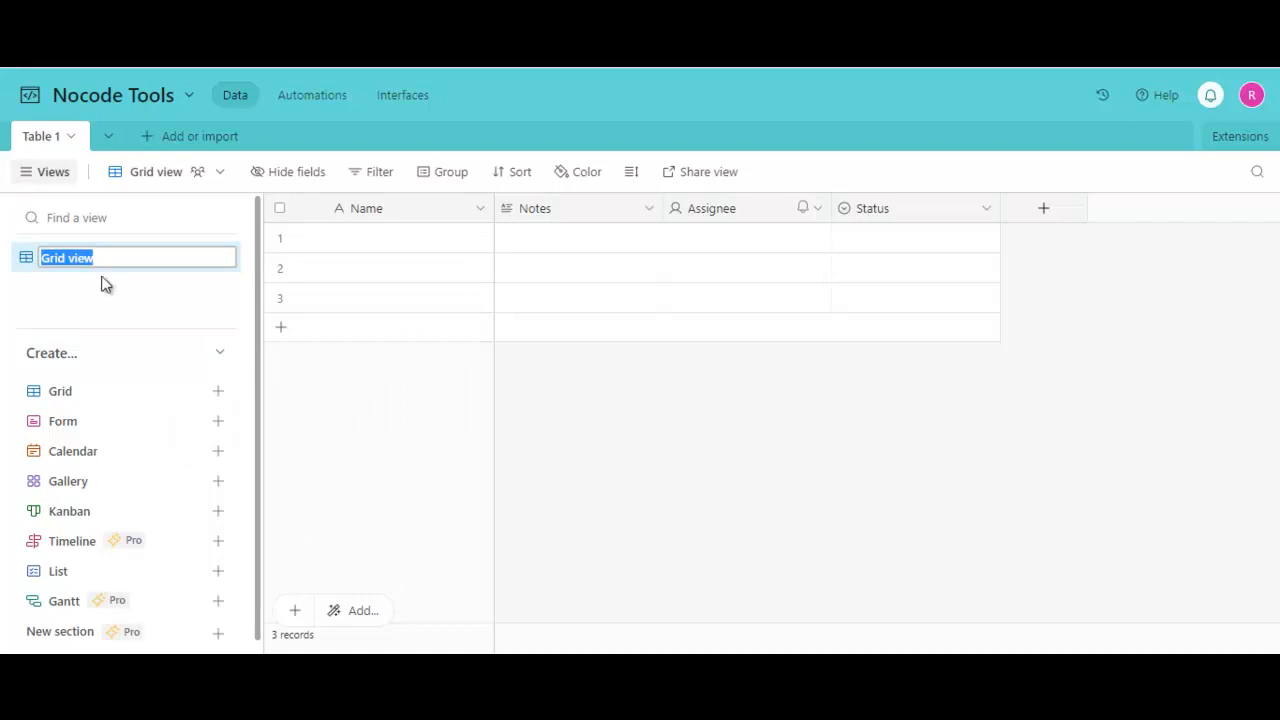
type("Nocode tools lisst")
key("BackSpace")
key("BackSpace")
key("BackSpace")
type("st")
key("Return")
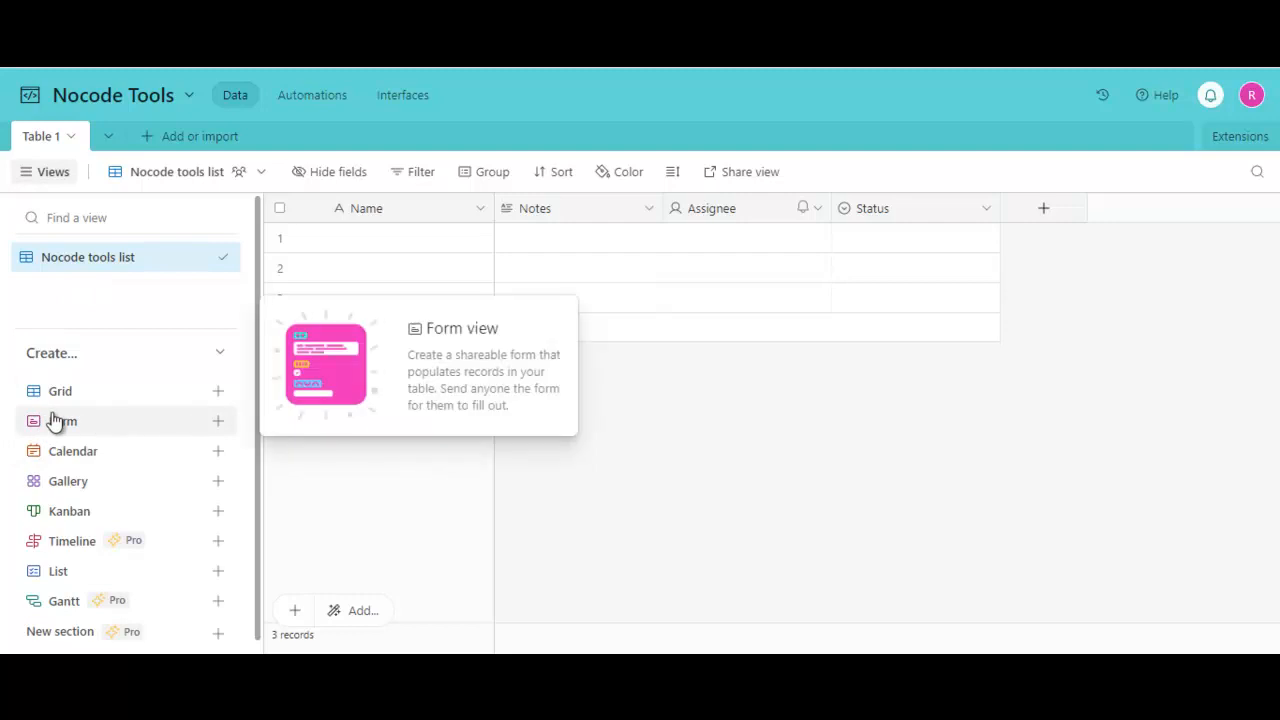
mouse_move(80, 452)
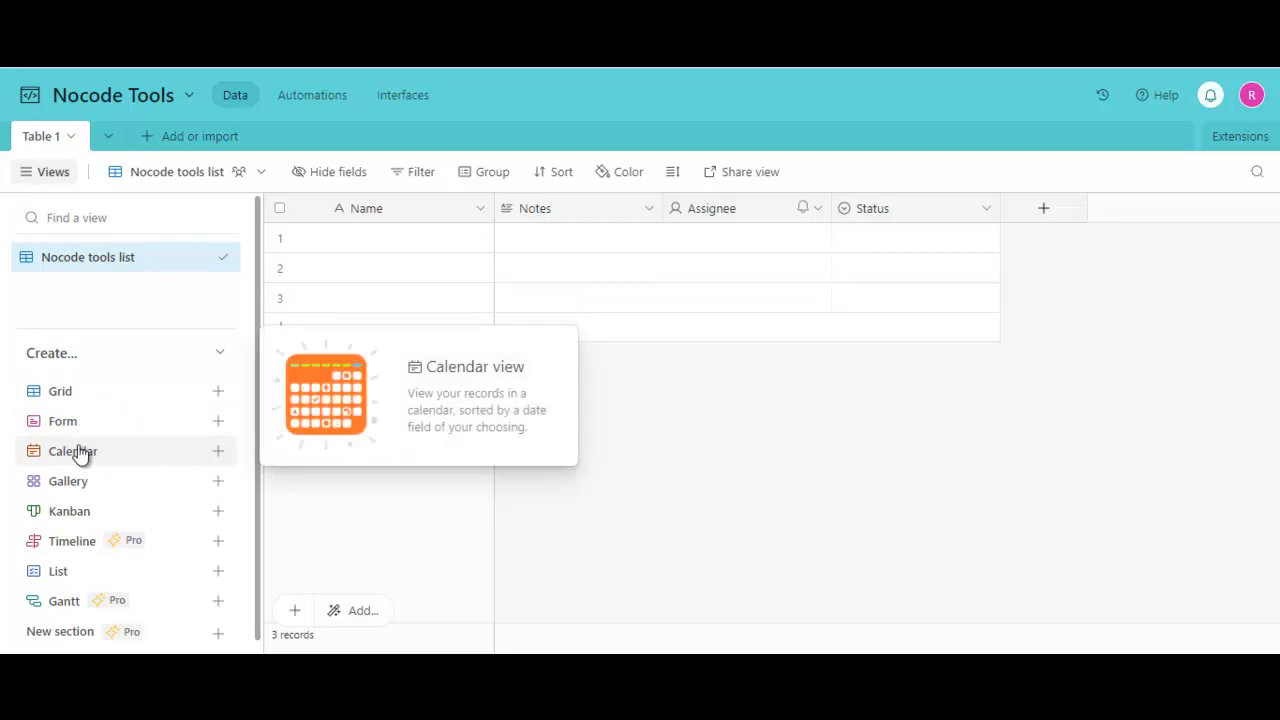
mouse_move(94, 417)
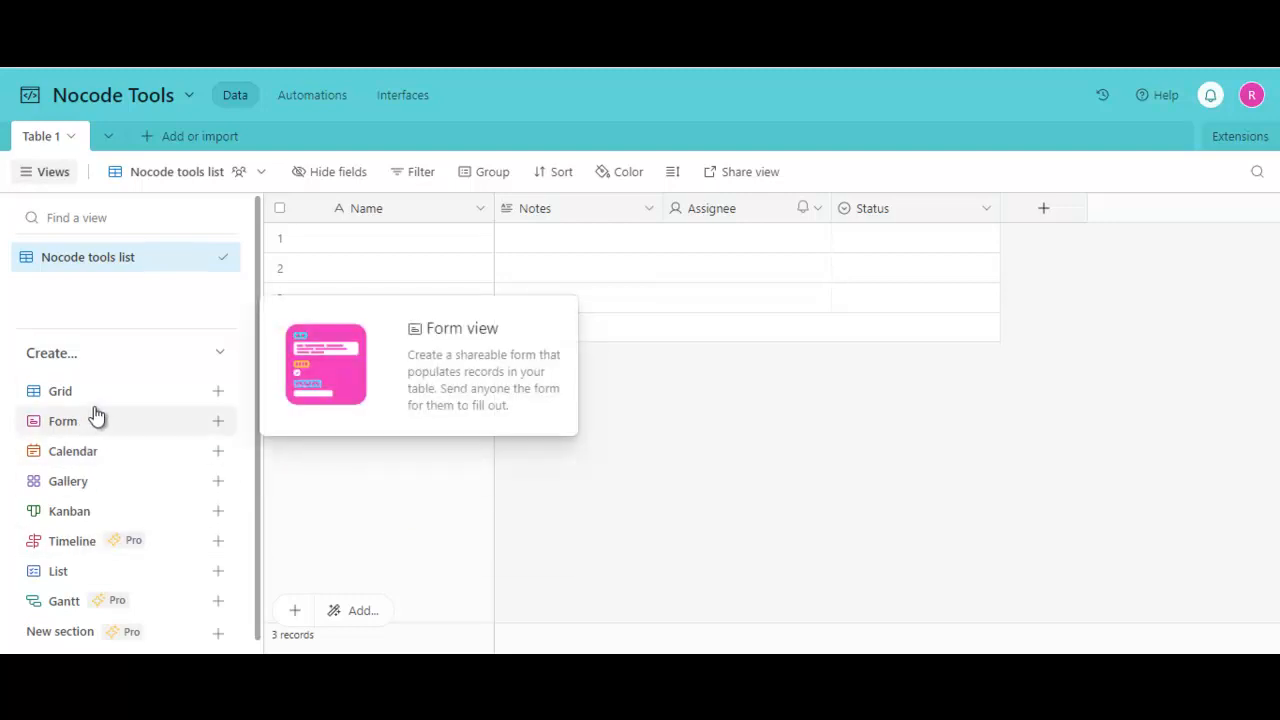
mouse_move(58, 404)
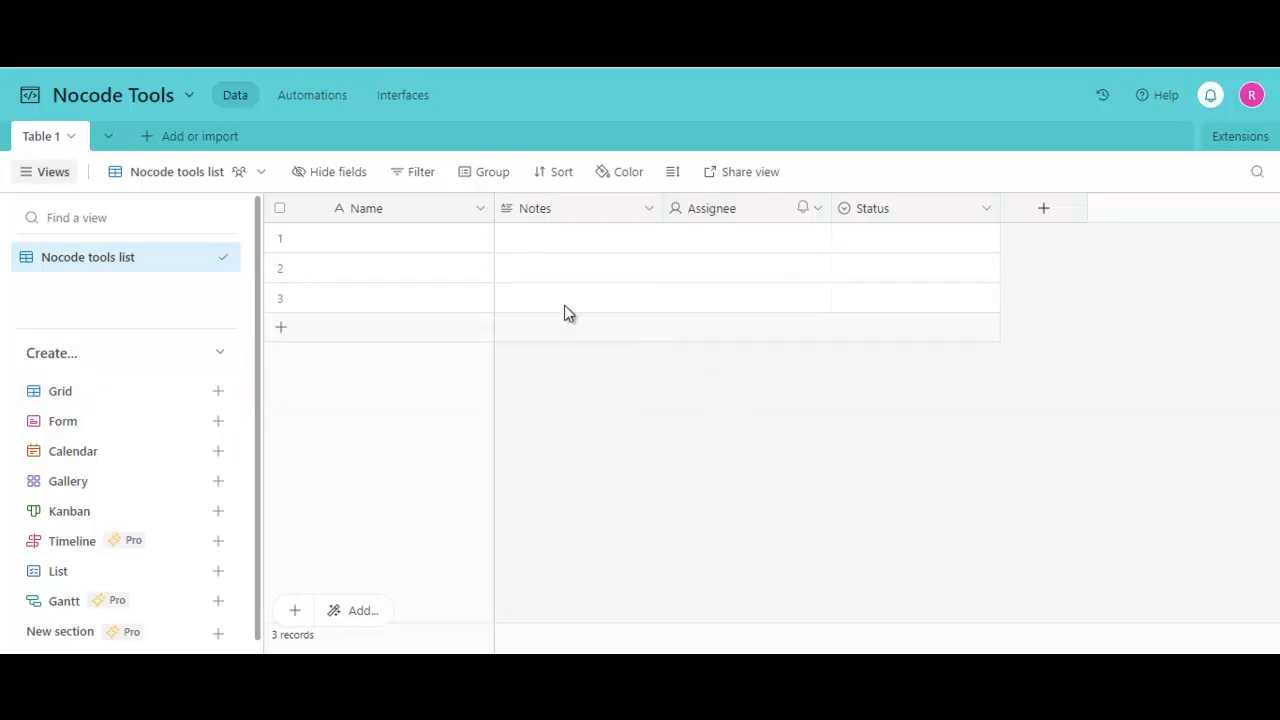
Open the primary Name field for editing and enter "Nocode tools Name" as its name
left_click(375, 211)
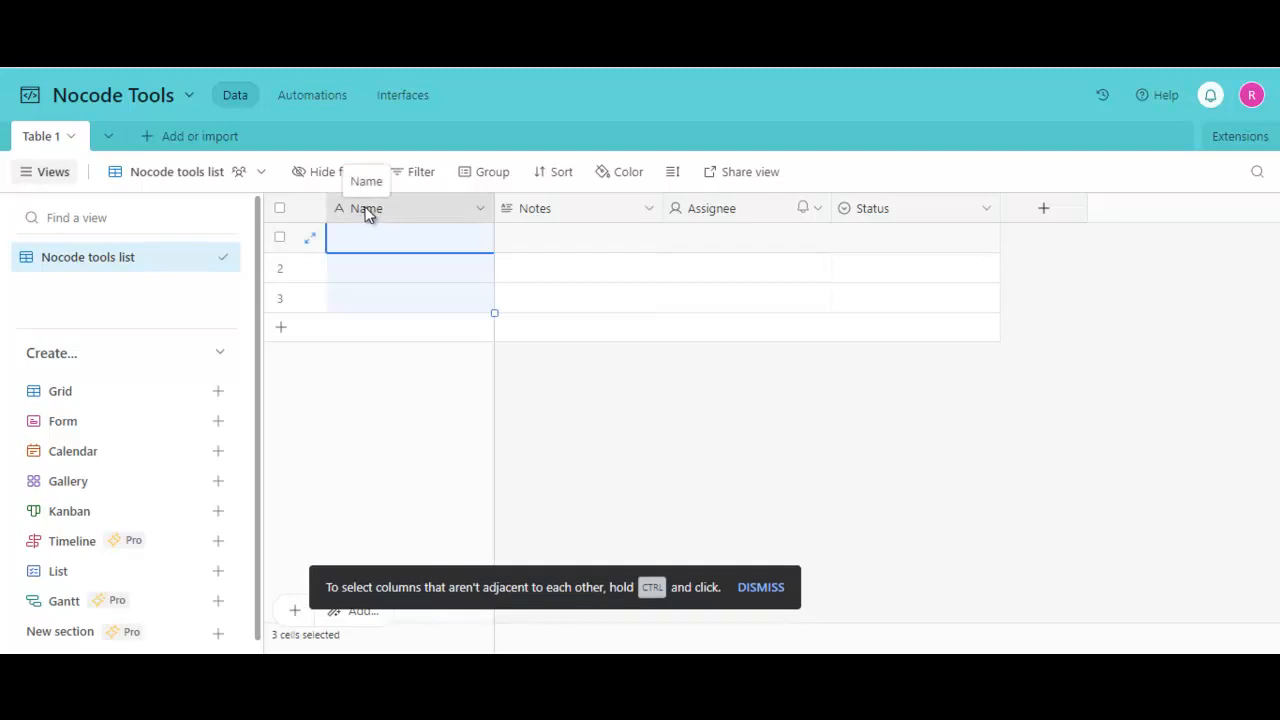
double_click(368, 213)
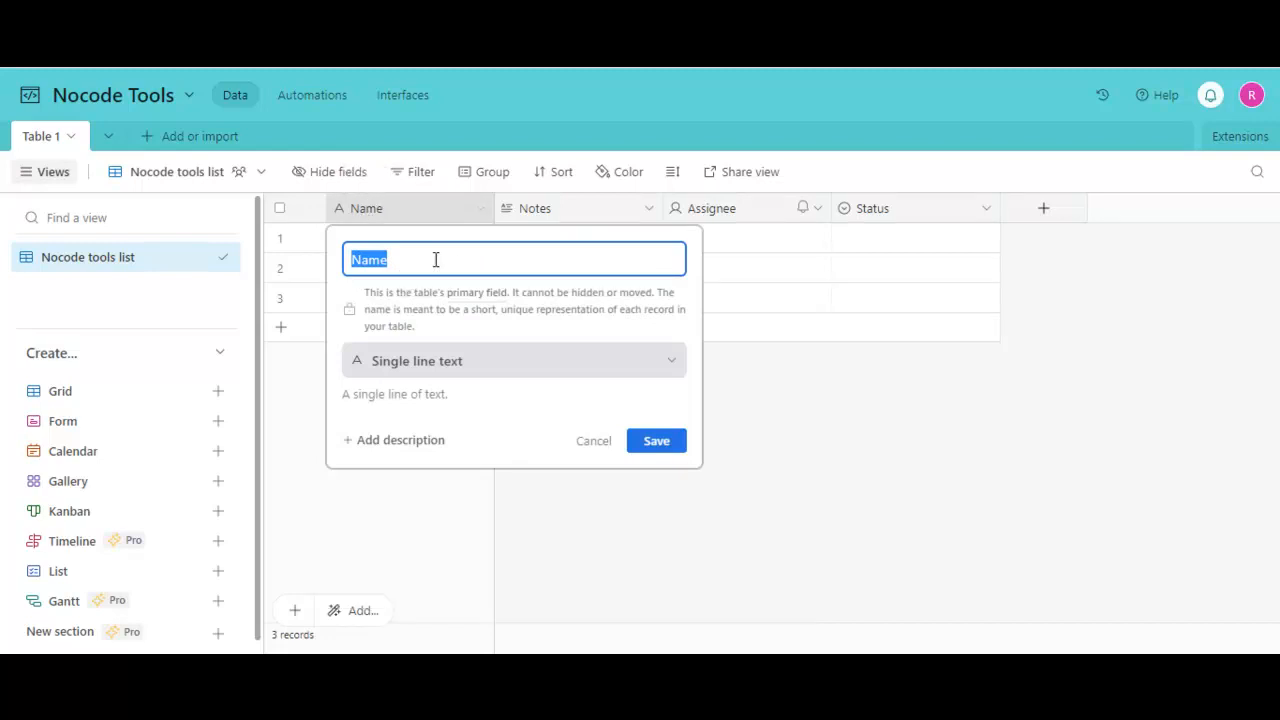
type("Nocode tools Name")
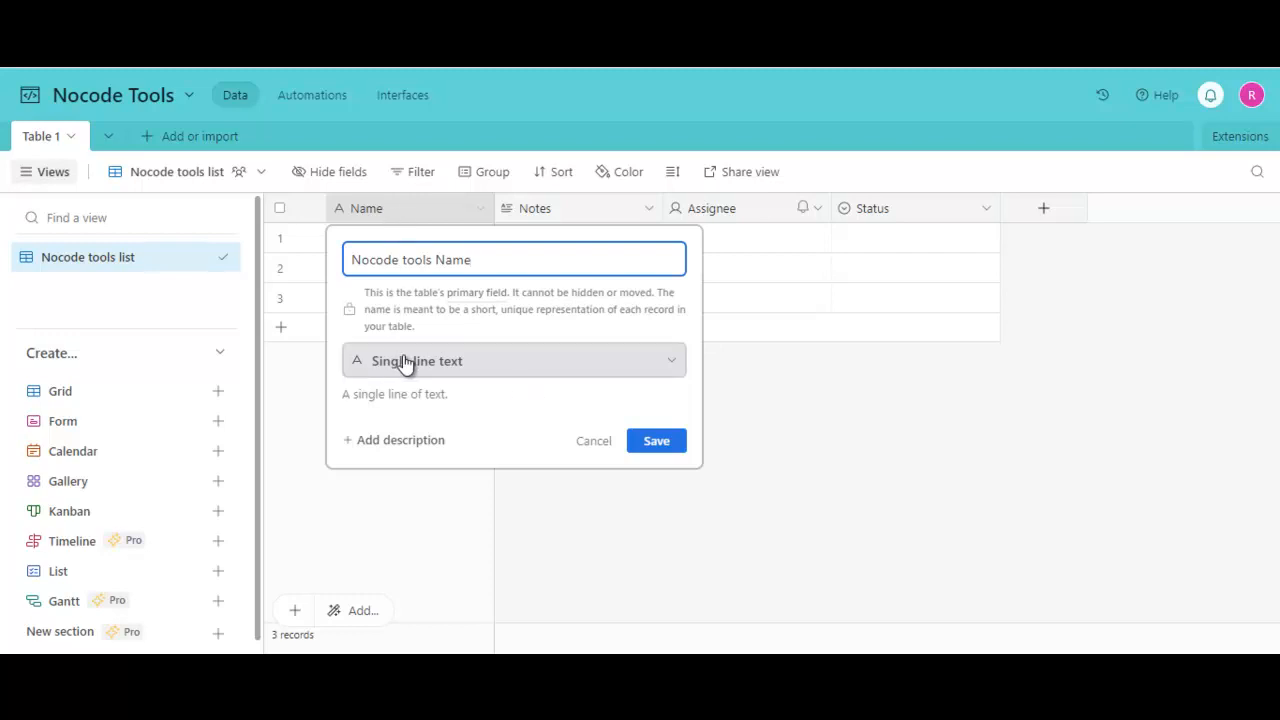
Look through the field types available for the primary field and choose Single line text
left_click(612, 369)
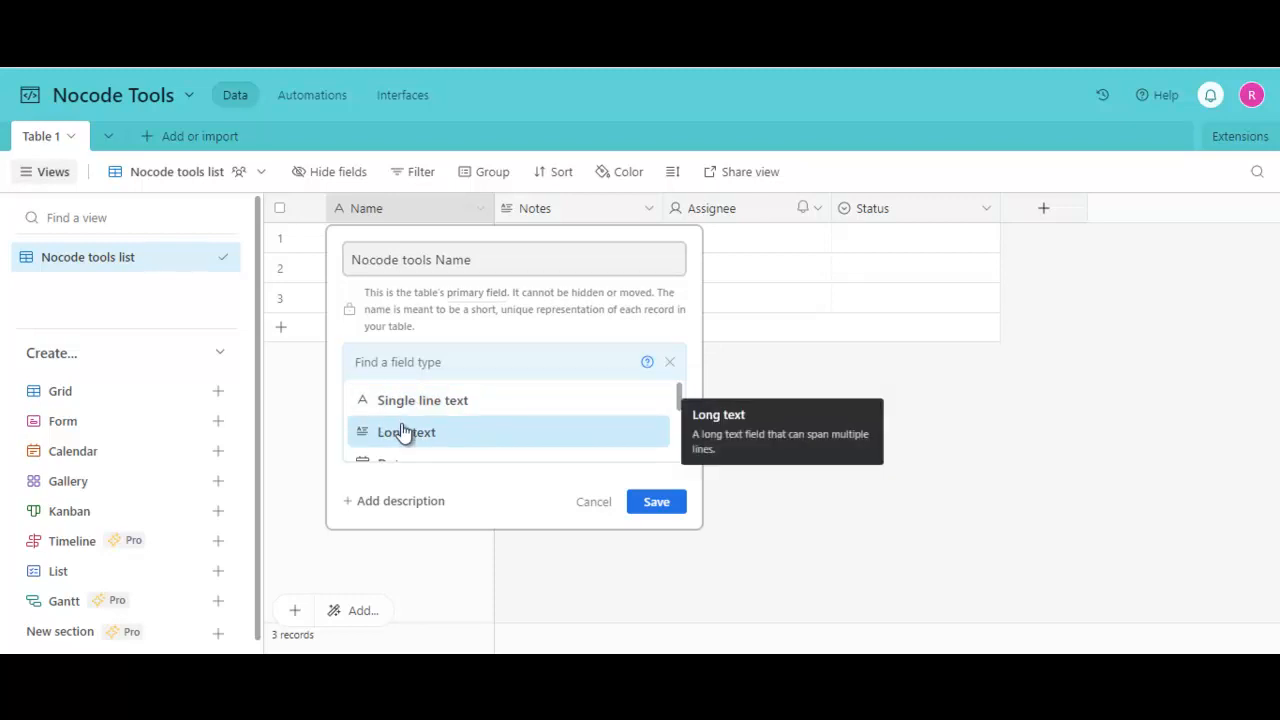
scroll(405, 432, "down", 5)
scroll(405, 432, "up", 1)
scroll(405, 434, "down", 1)
scroll(405, 434, "up", 2)
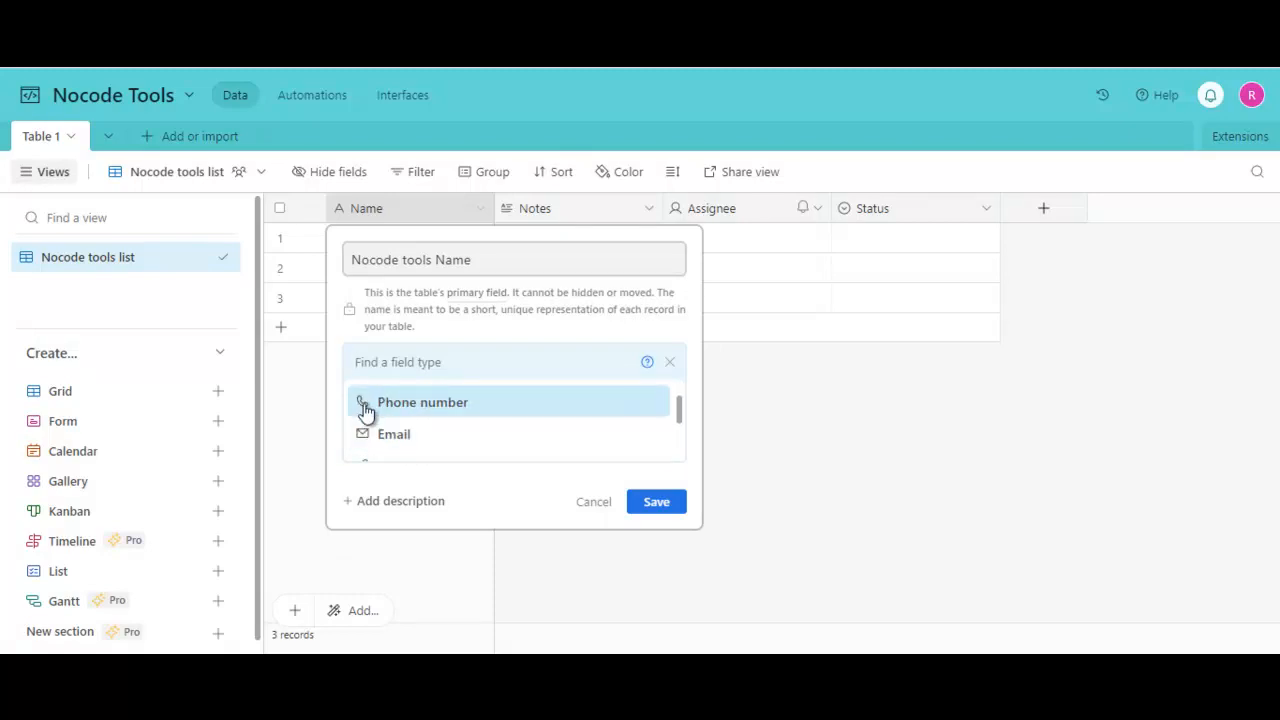
scroll(487, 416, "down", 2)
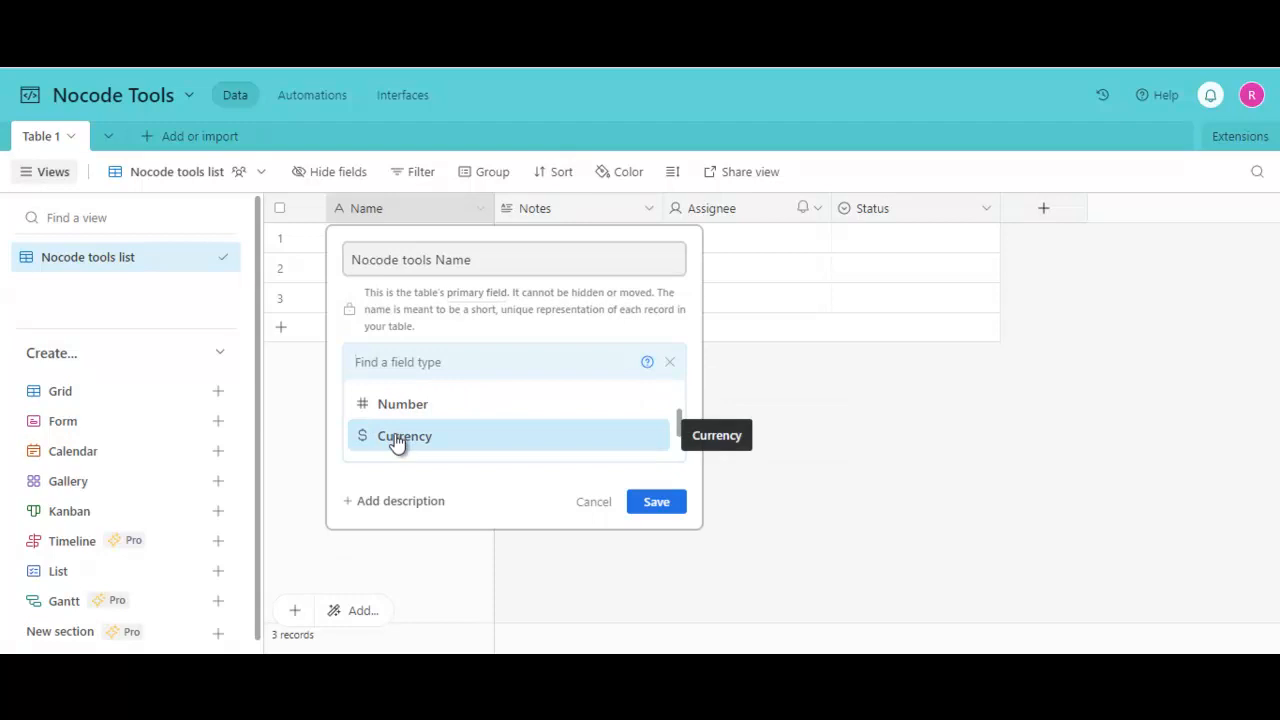
scroll(400, 445, "down", 2)
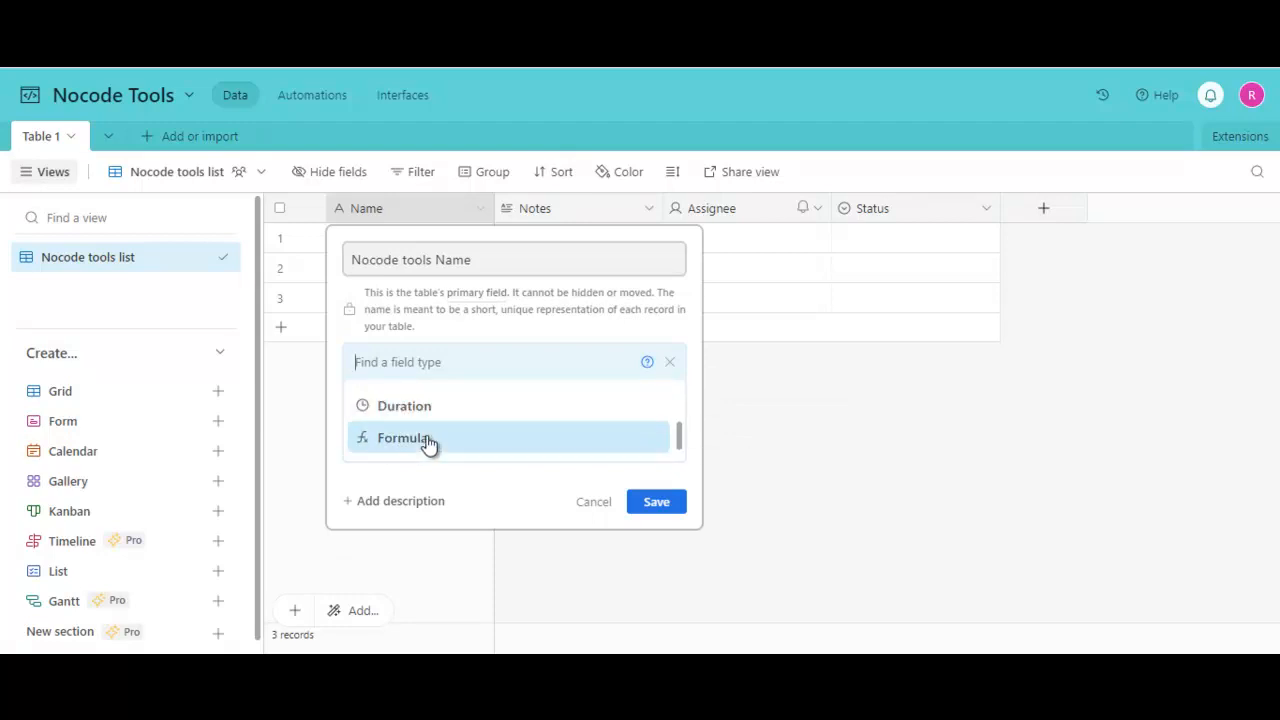
scroll(403, 430, "up", 1)
scroll(406, 434, "down", 1)
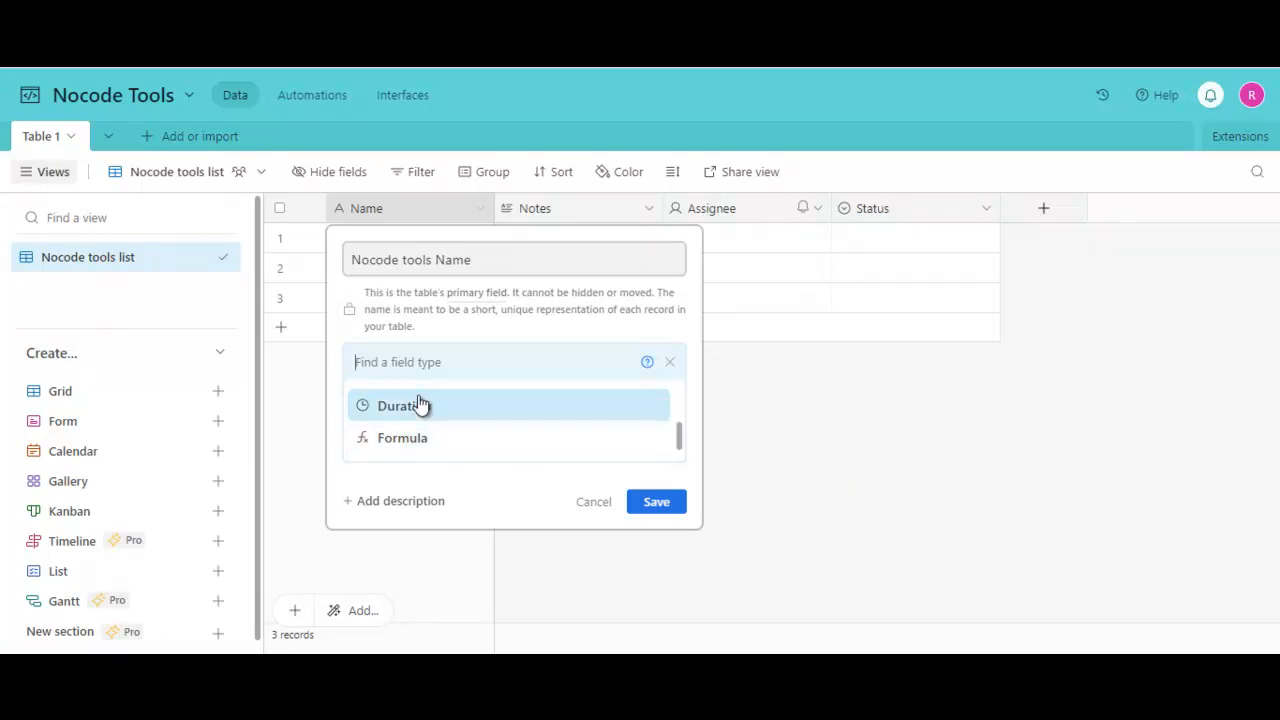
scroll(475, 407, "down", 1)
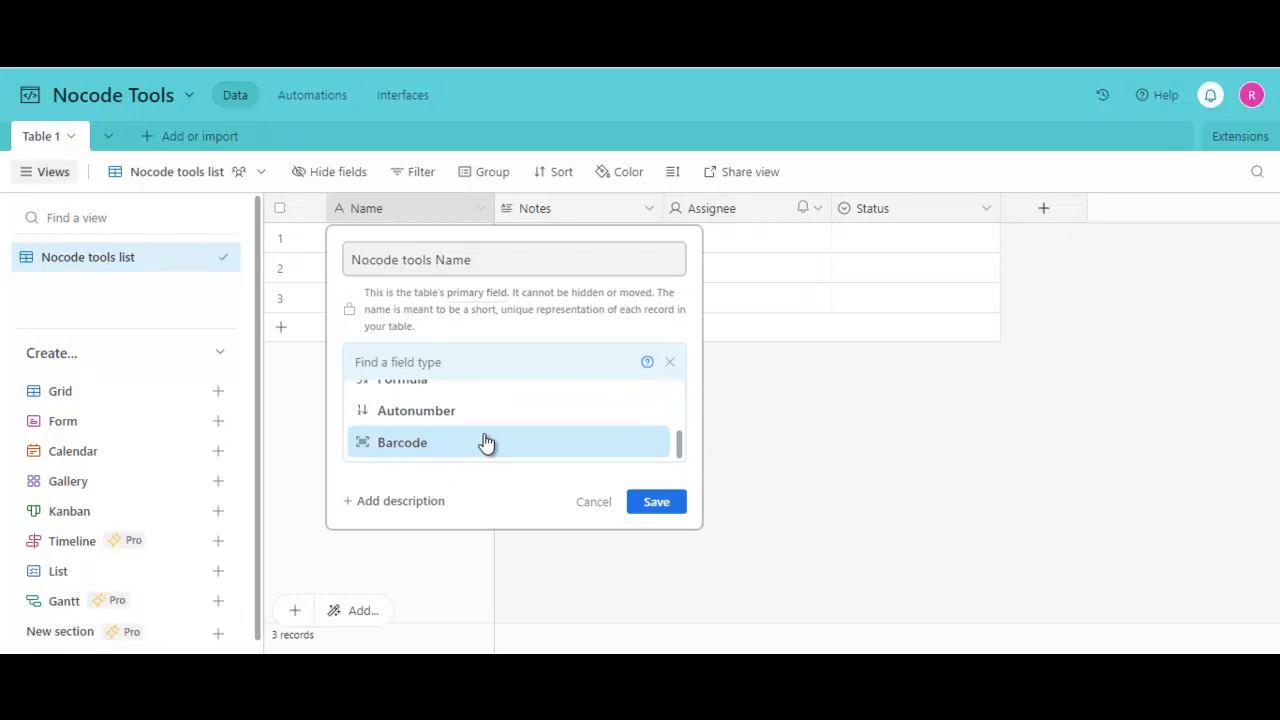
scroll(500, 435, "up", 10)
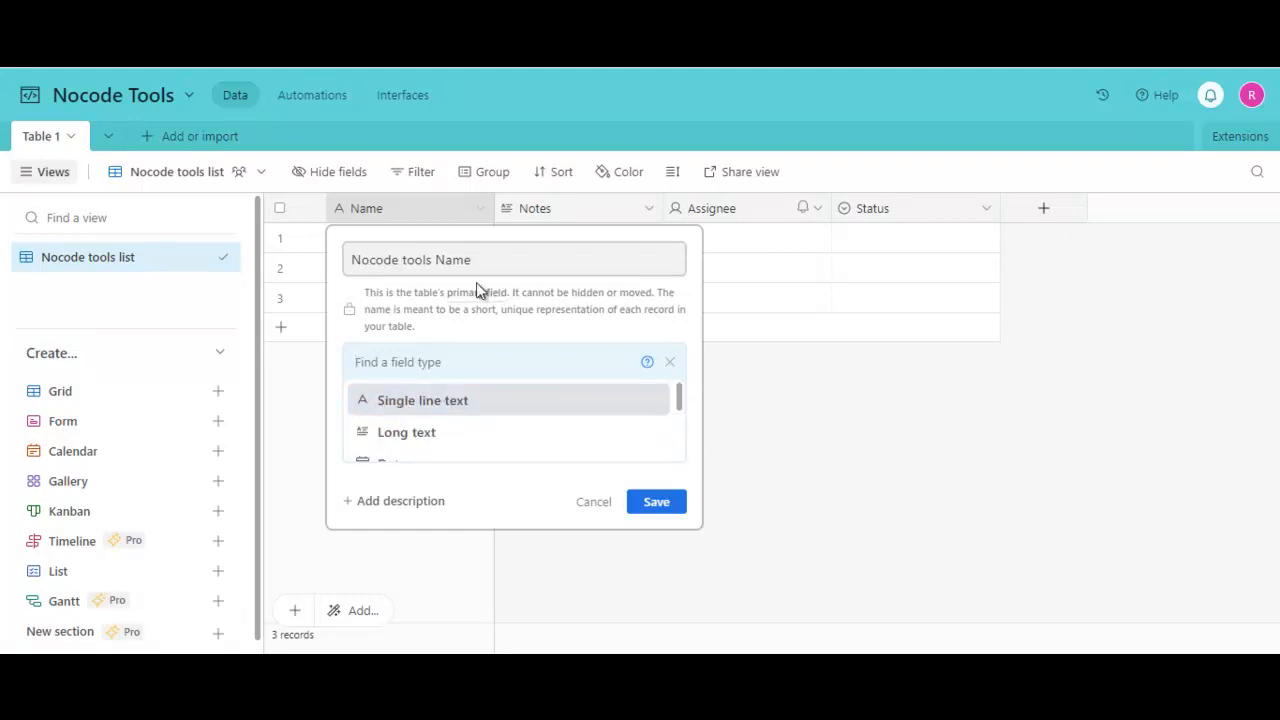
left_click(459, 404)
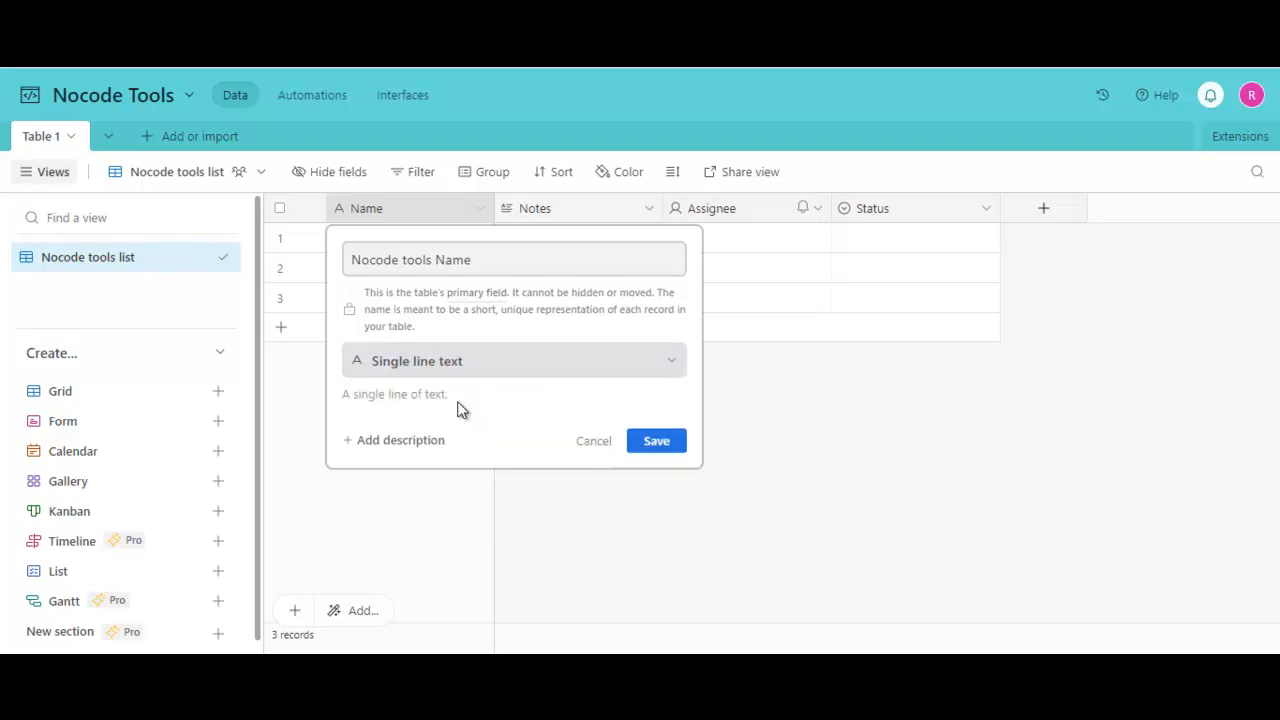
Save the primary field with the name "Nocode tools Name" and the Single line text type
left_click(657, 442)
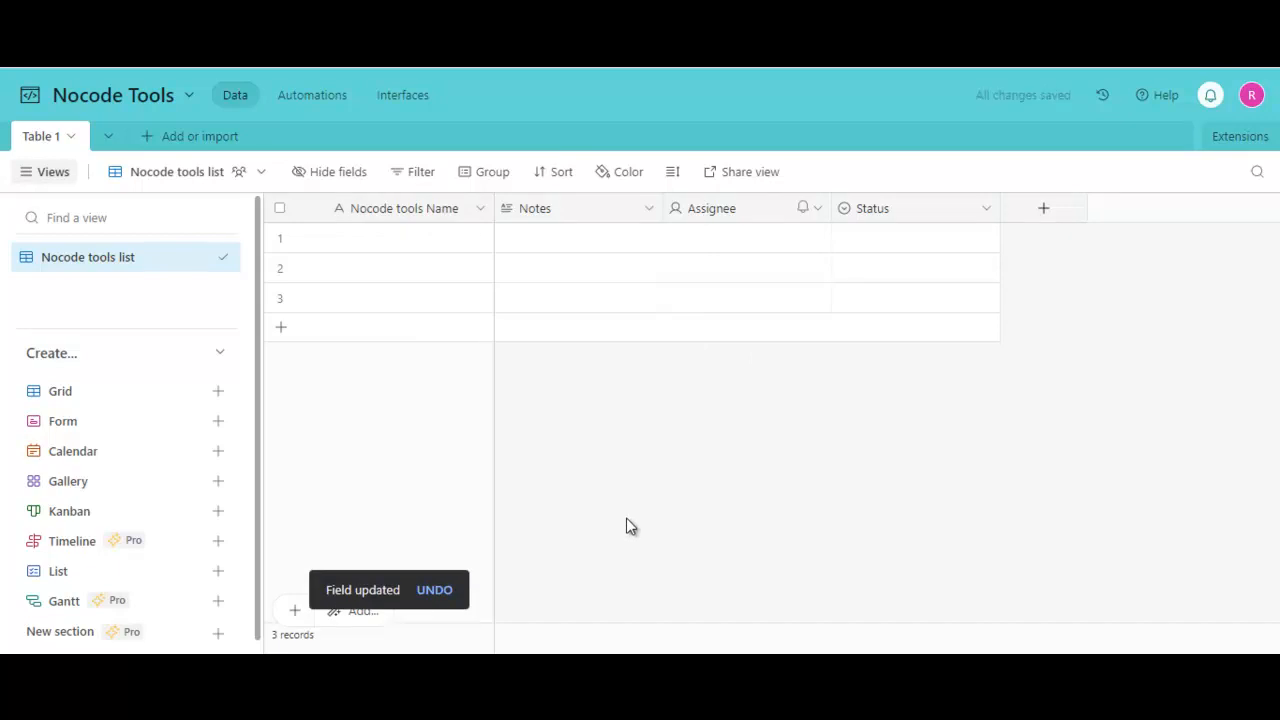
double_click(397, 211)
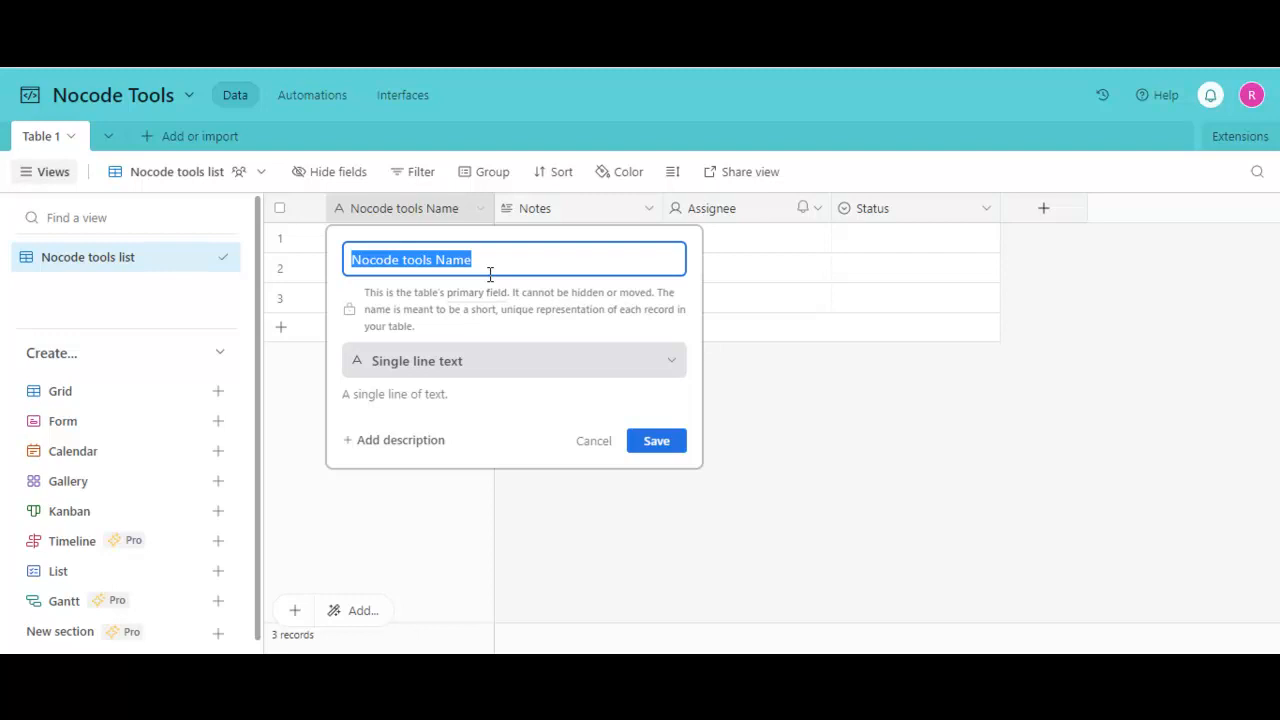
left_click(655, 444)
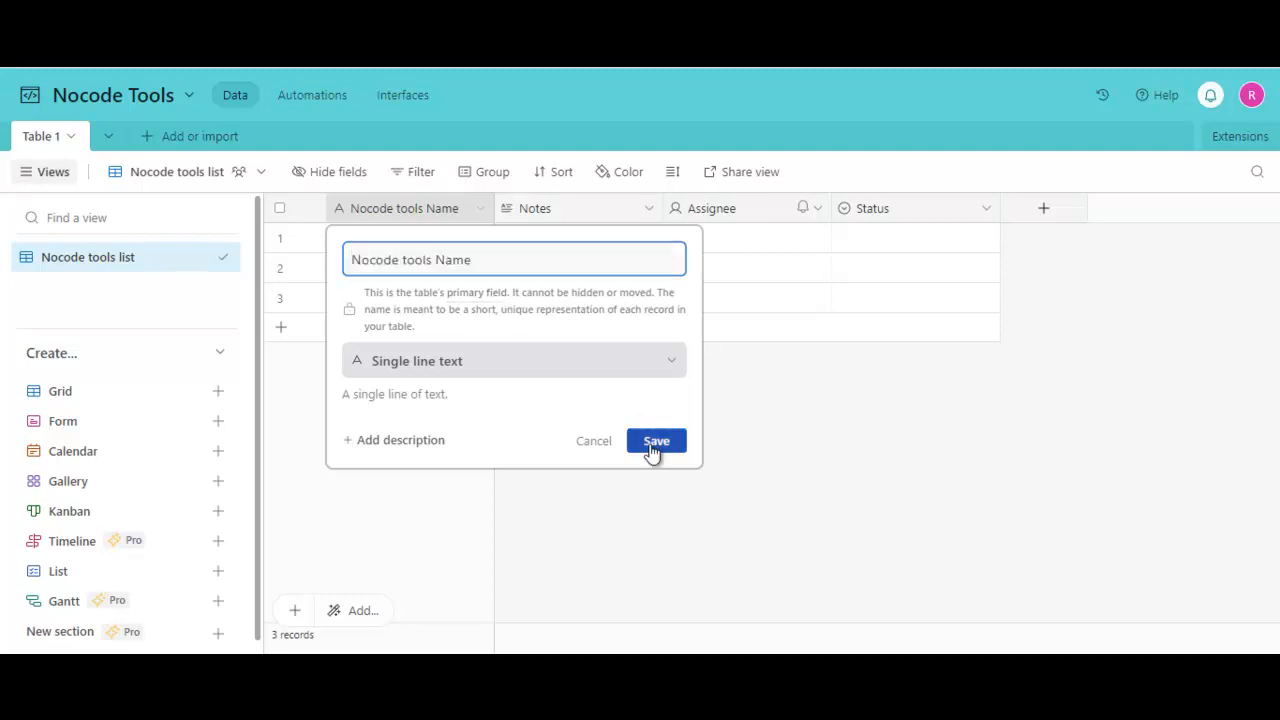
Enter Airtable, Webflow and Glide as the names of the three records
left_click(391, 243)
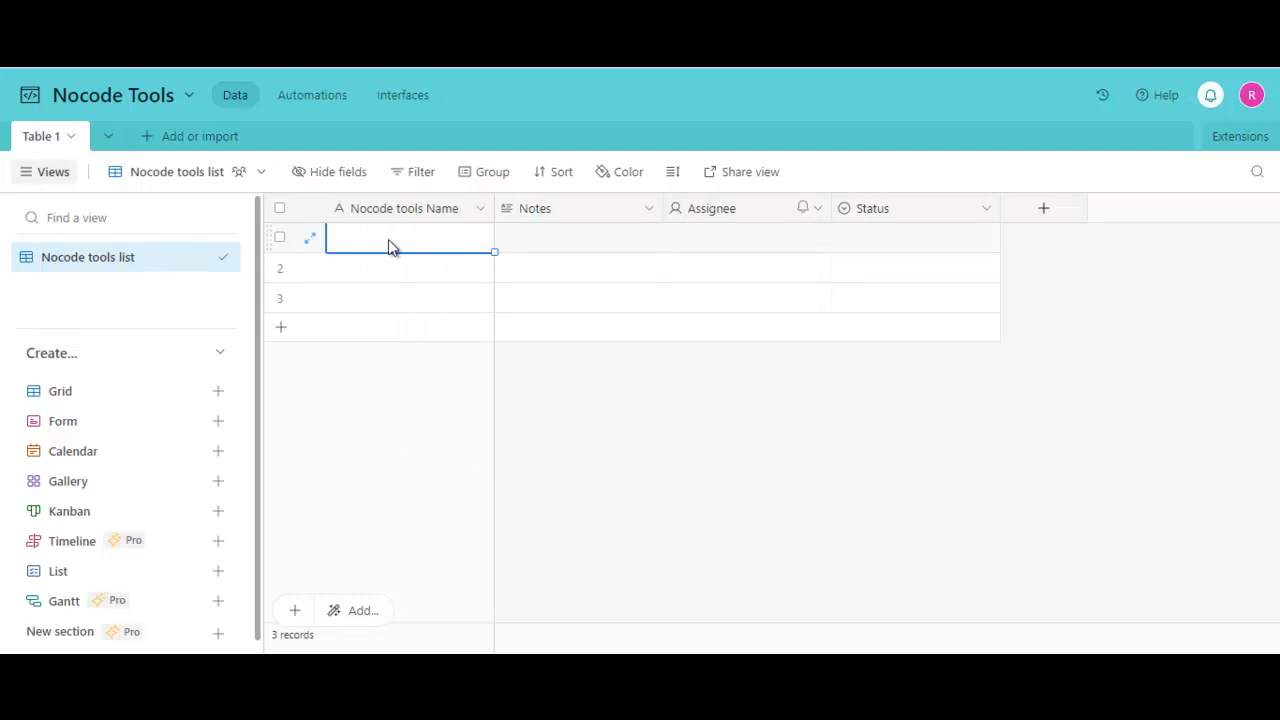
type("Air")
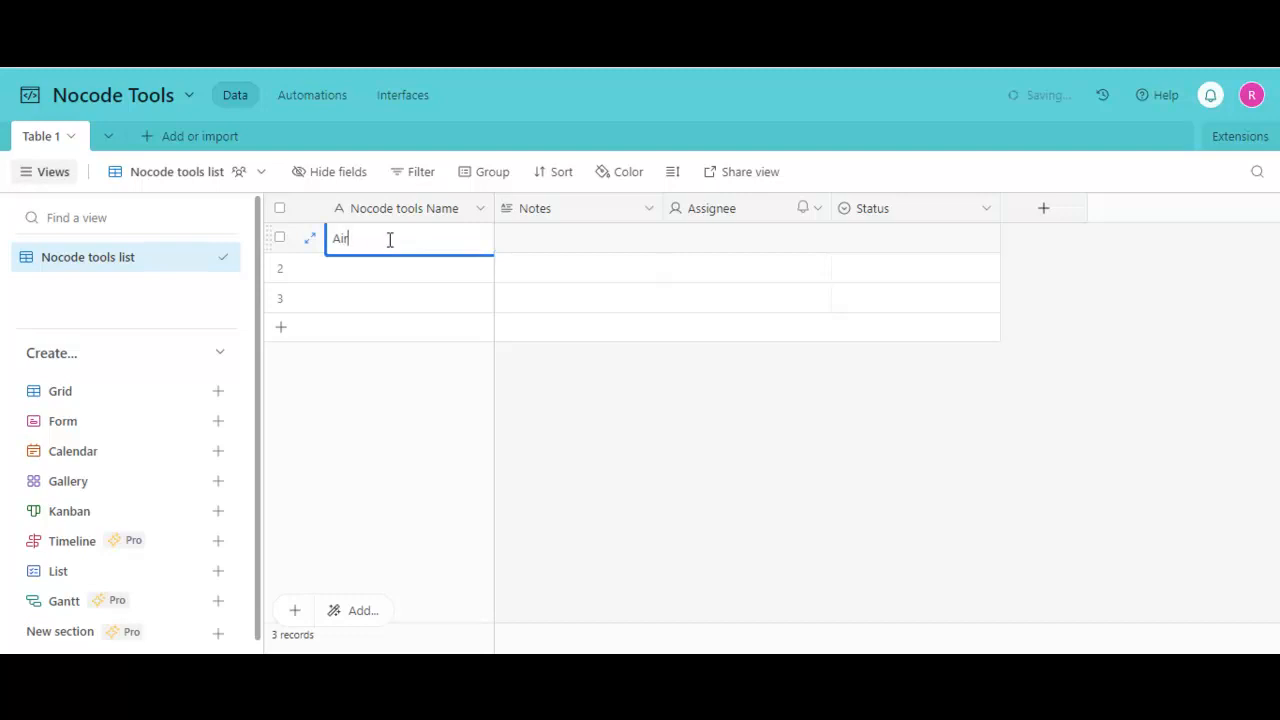
type("table")
key("Return")
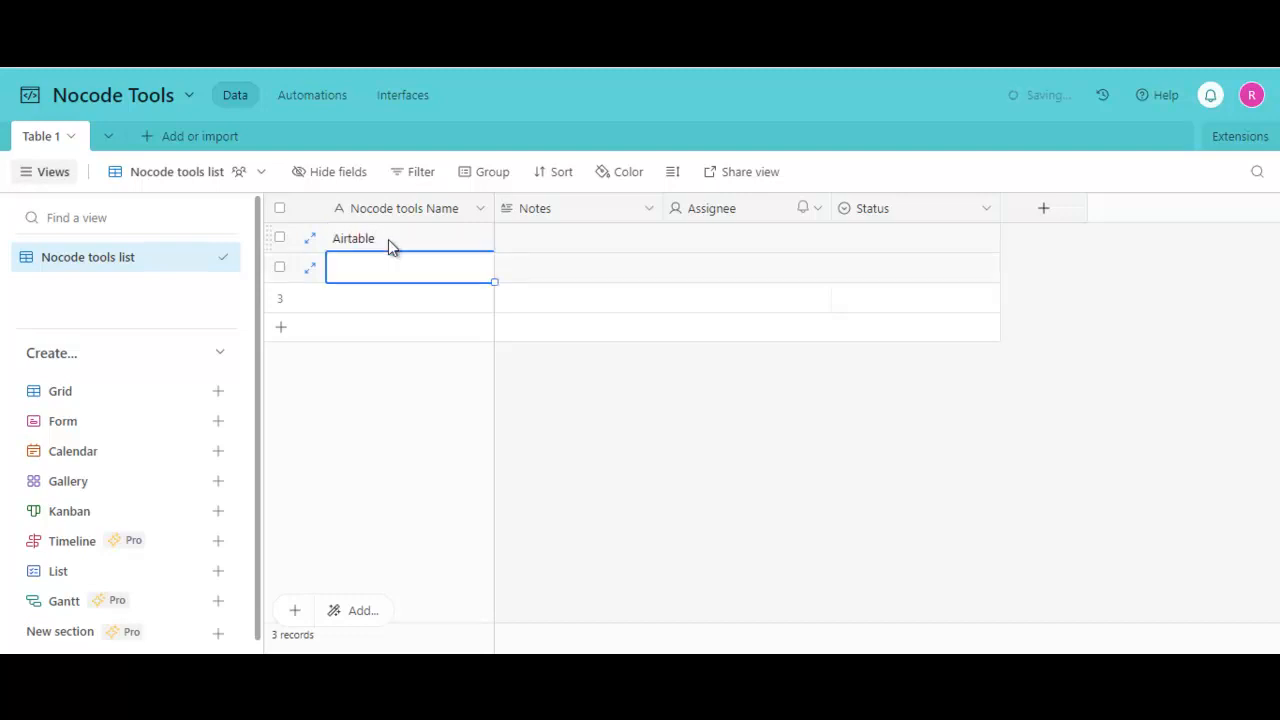
type("Webflow")
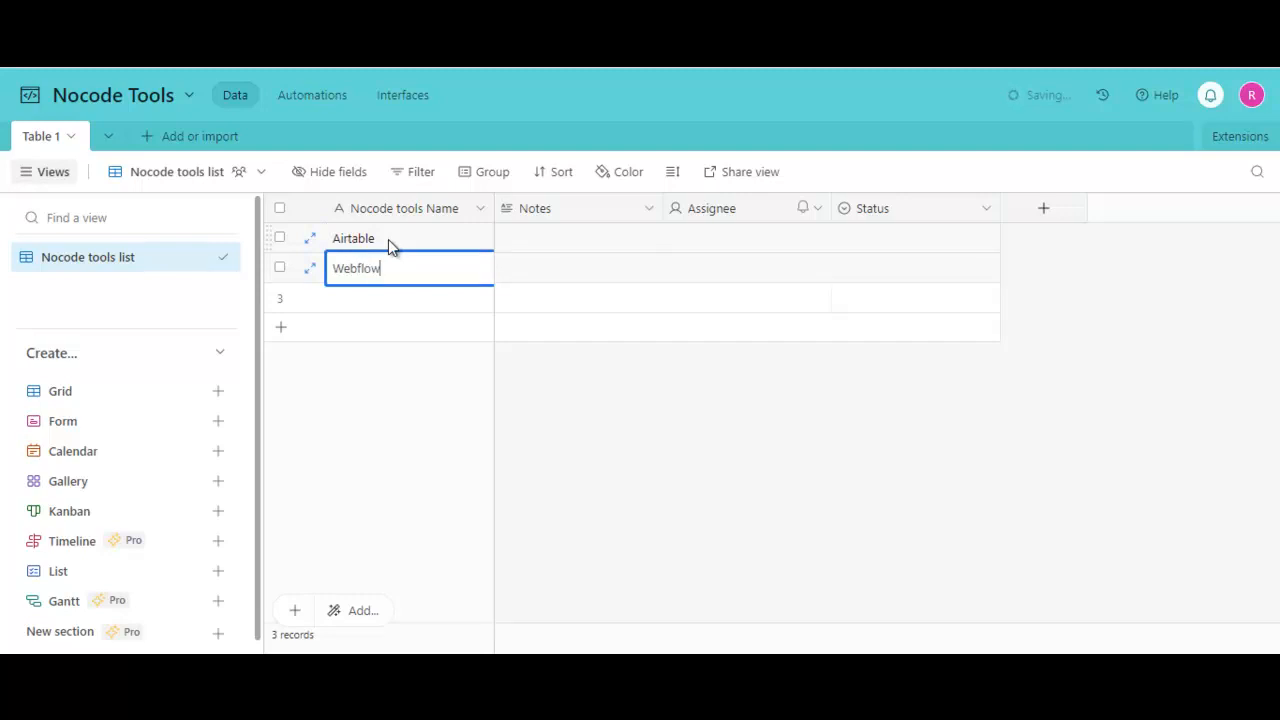
key("Return")
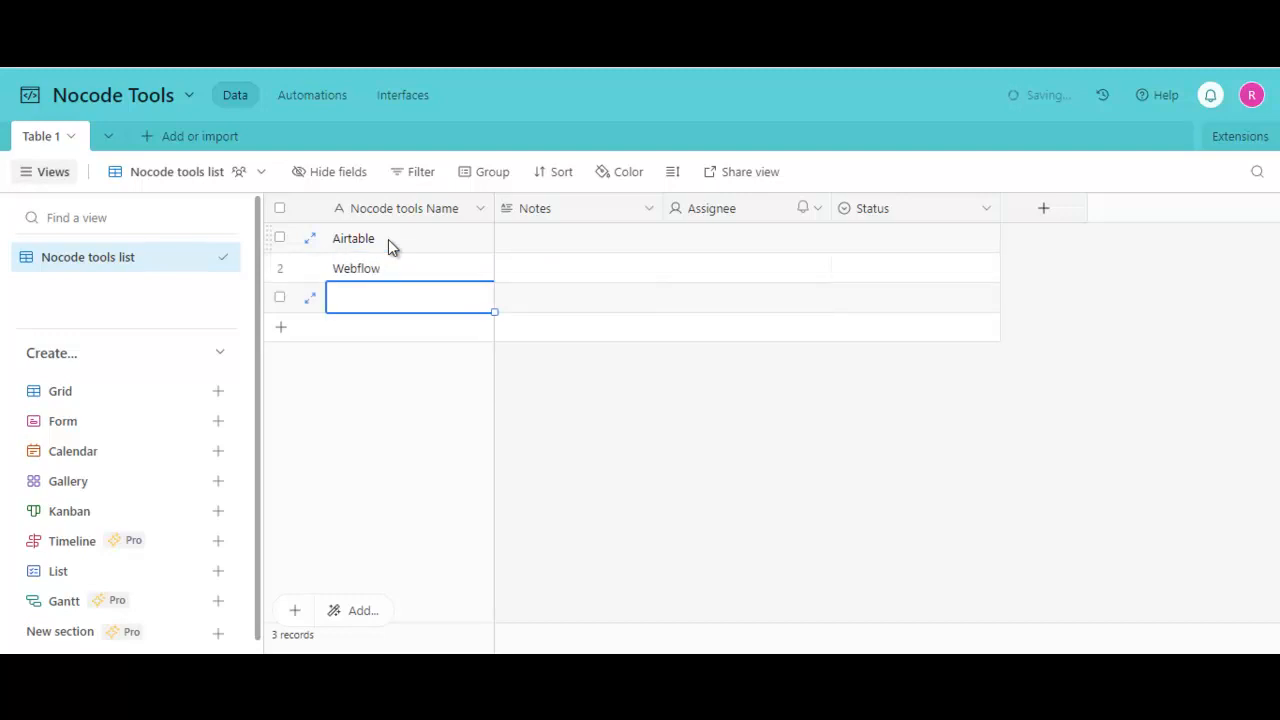
type("Glide")
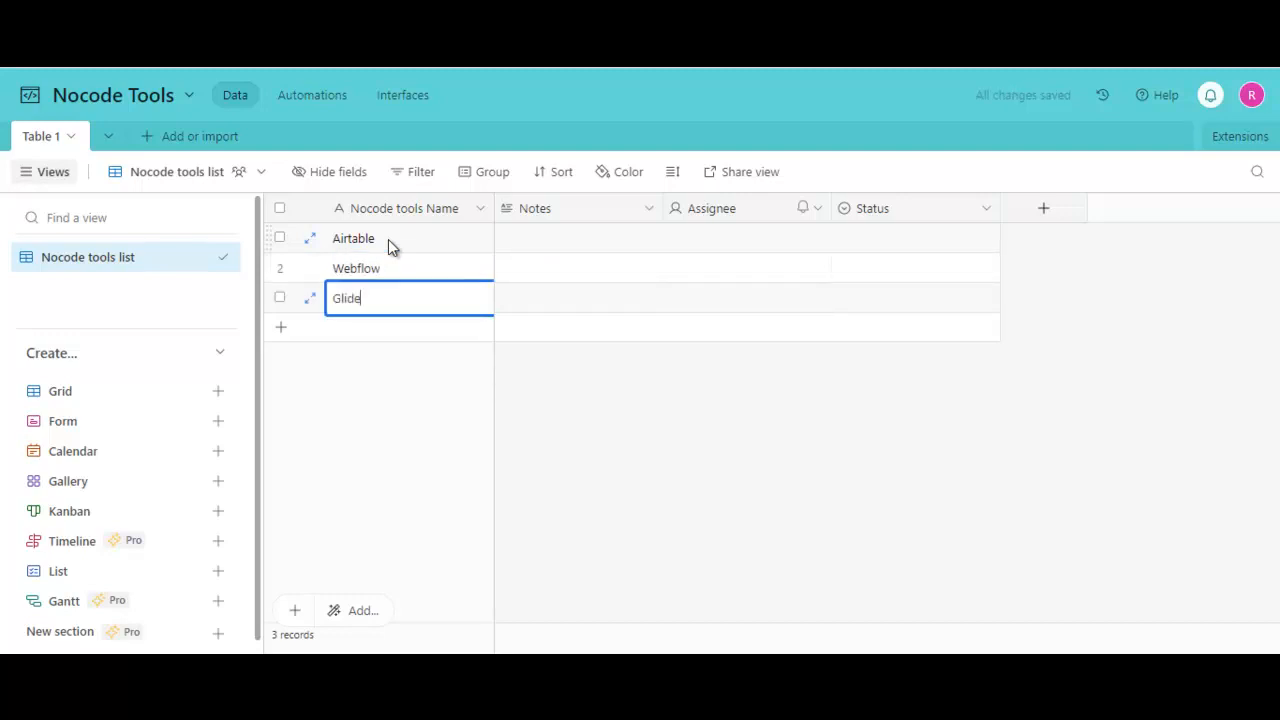
left_click(516, 410)
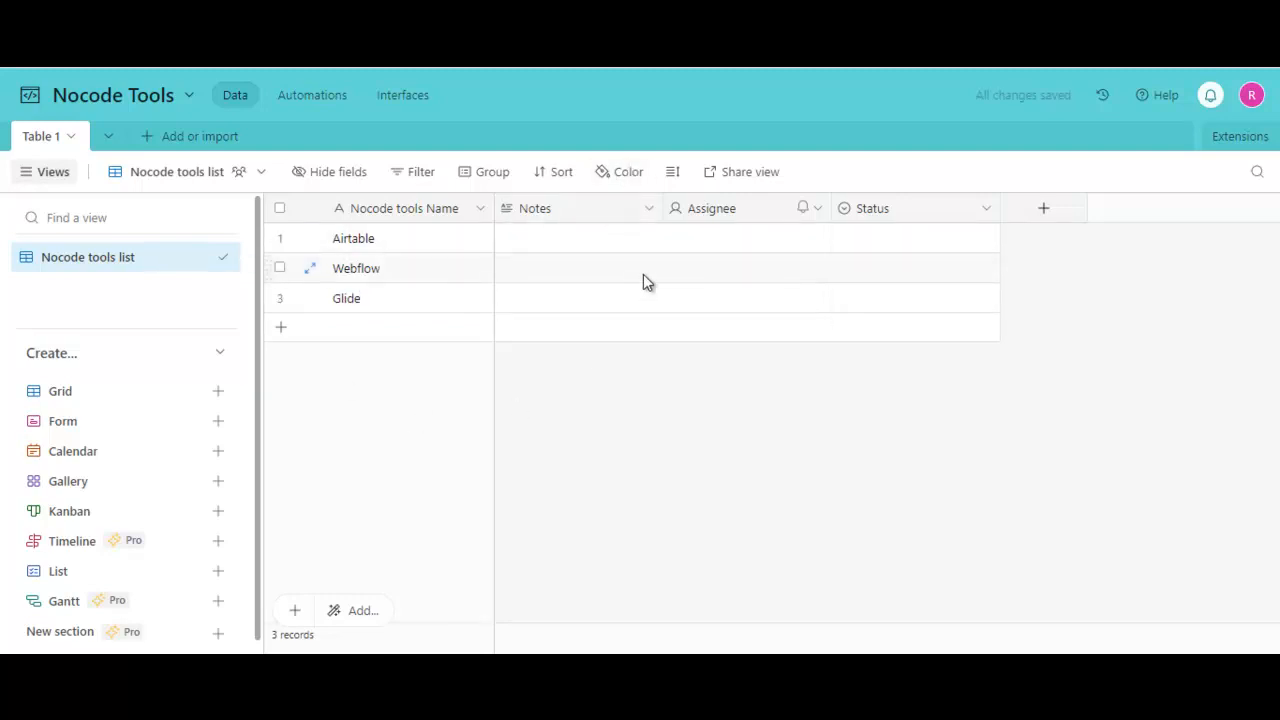
Rename the Notes field as "Description", look through the field types, choose Long text and save the field
double_click(515, 205)
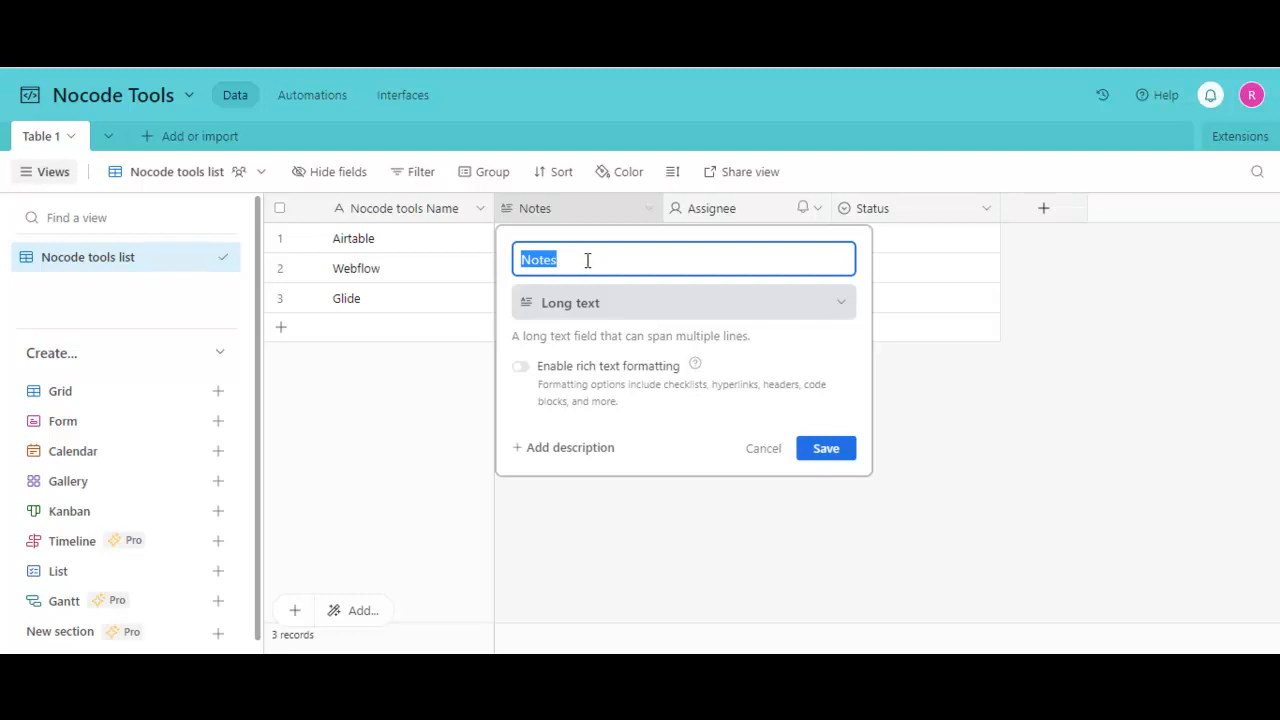
type("Description")
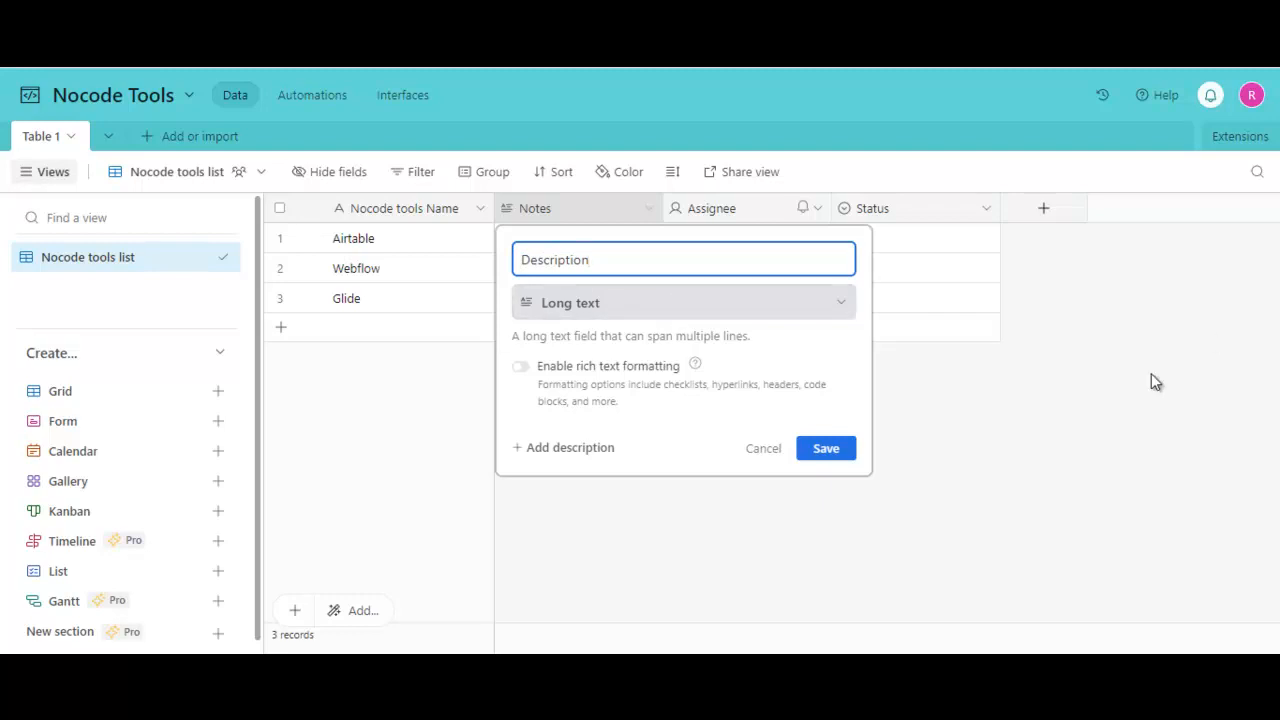
left_click(808, 314)
scroll(586, 380, "up", 1)
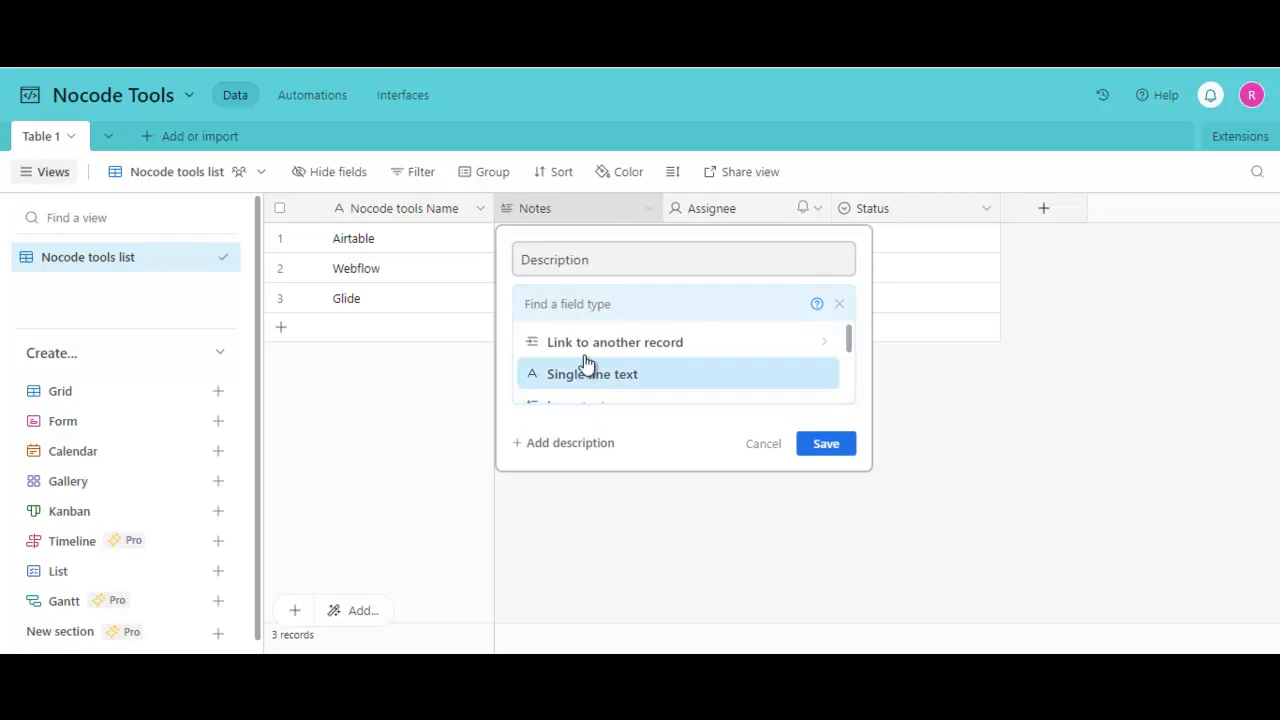
scroll(623, 337, "down", 2)
scroll(571, 357, "up", 3)
scroll(590, 374, "down", 2)
scroll(572, 360, "up", 2)
scroll(577, 388, "down", 2)
scroll(566, 356, "up", 2)
left_click_drag(850, 336, 850, 339)
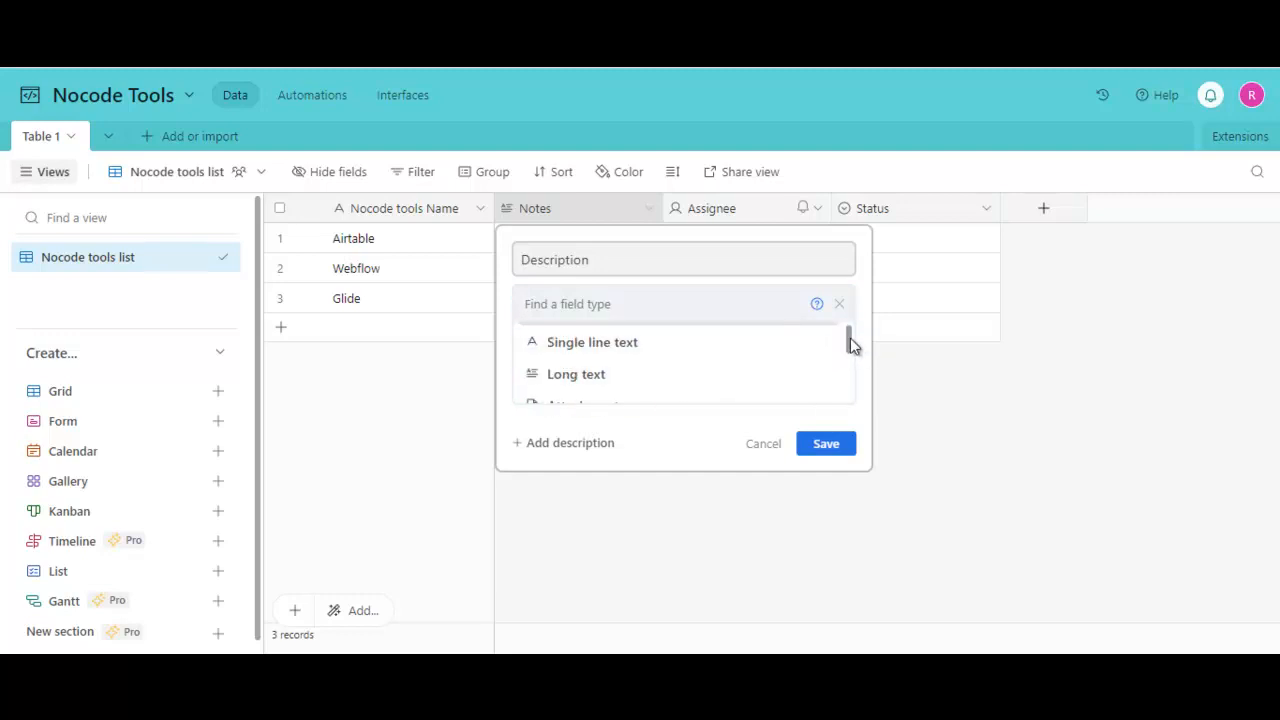
left_click(643, 372)
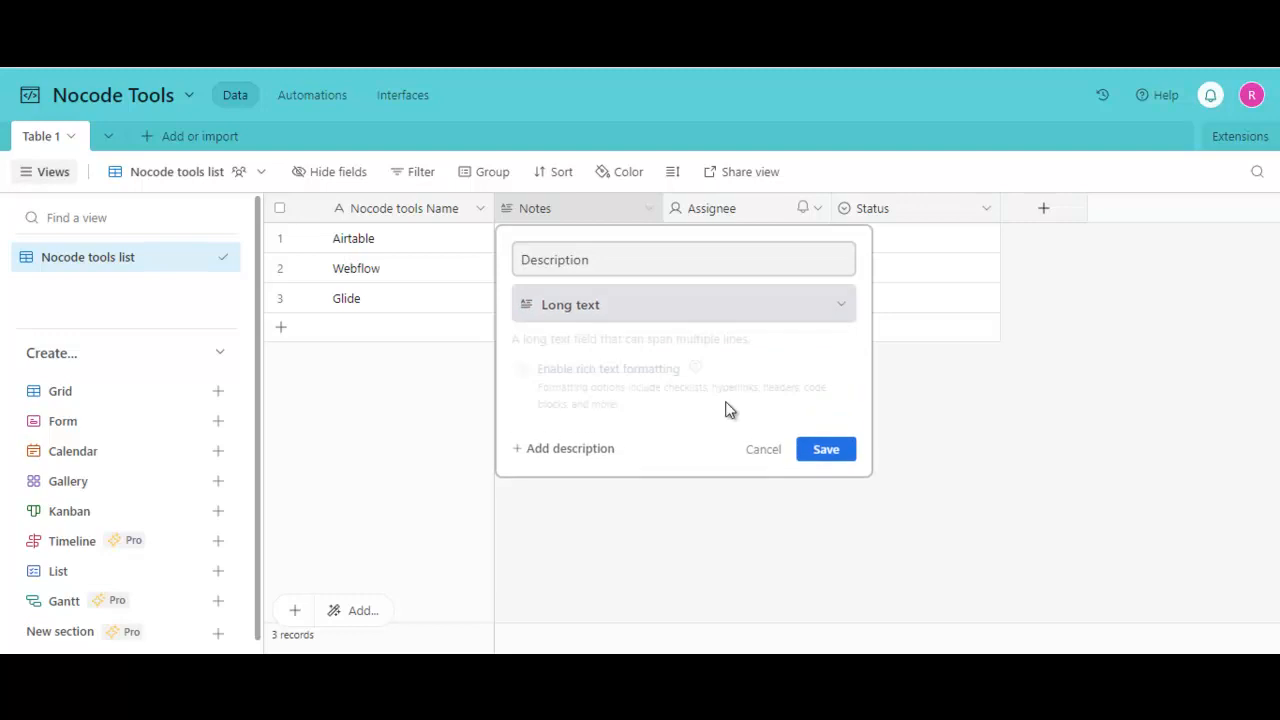
left_click(810, 452)
Copy the sentence about the spreadsheet-database hybrid from the Google results for airtable into the Airtable record's Description
left_click(526, 243)
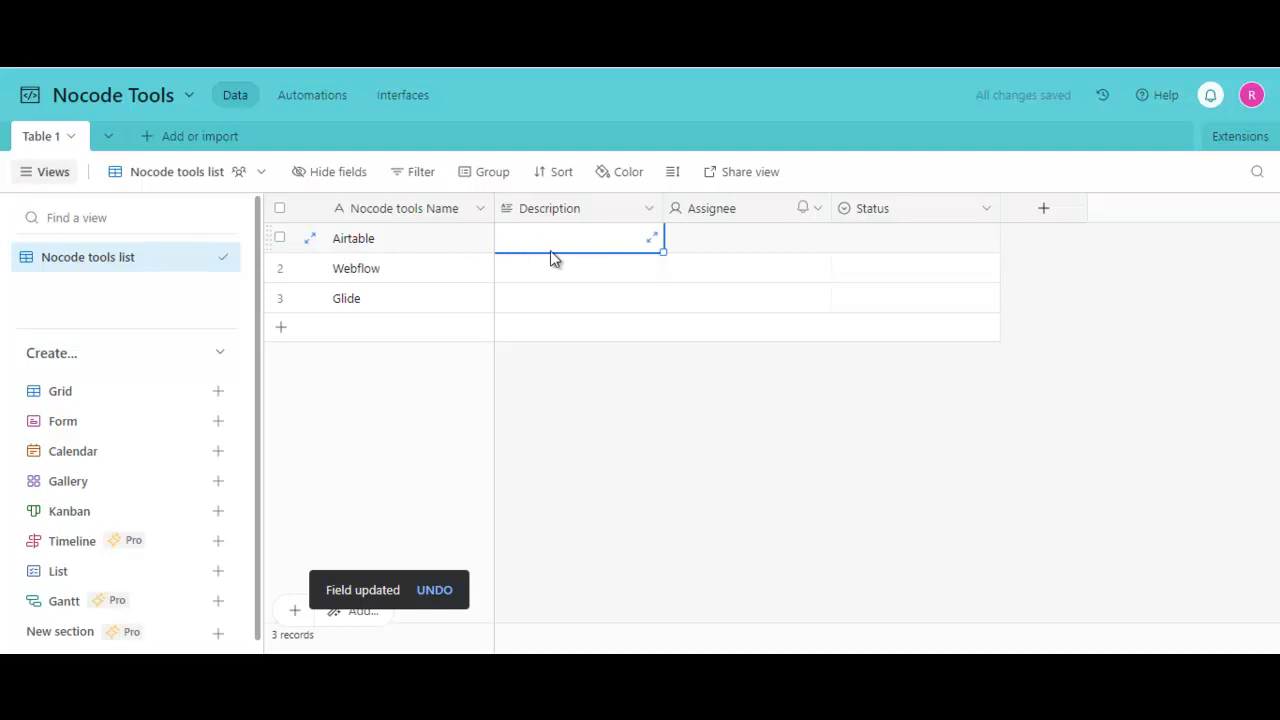
left_click(538, 242)
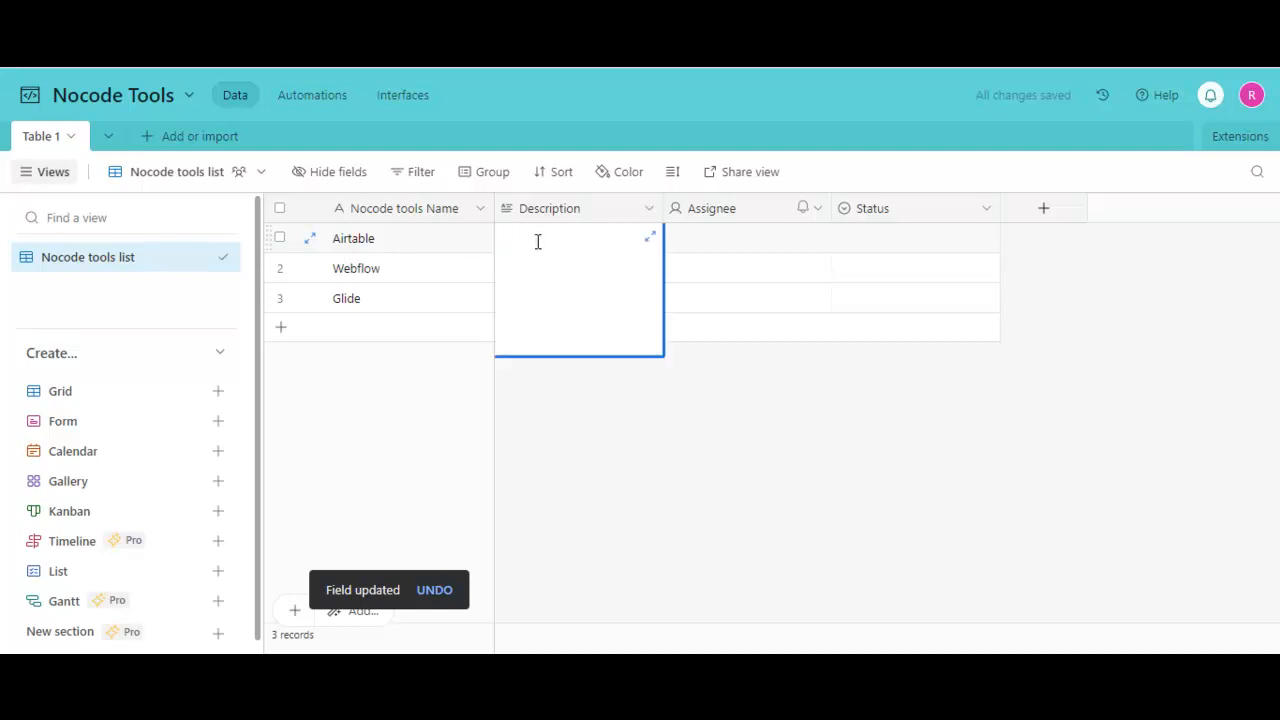
left_click(704, 464)
left_click(519, 246)
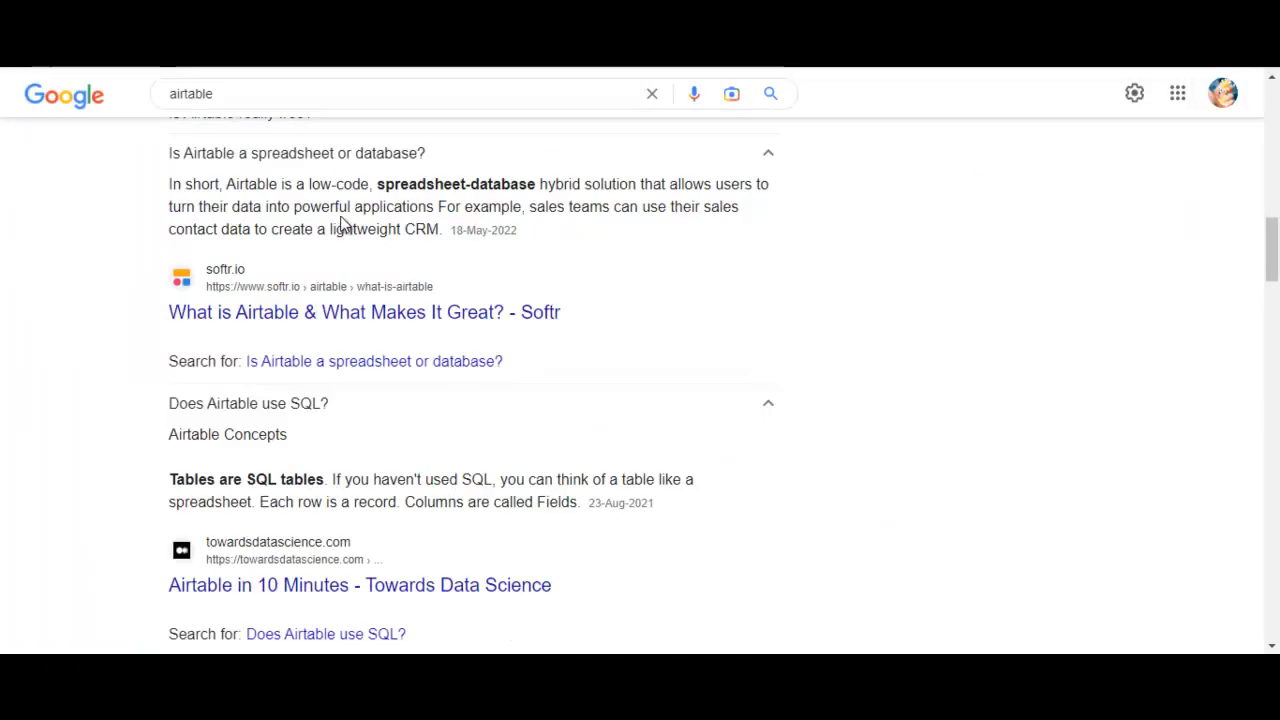
scroll(340, 223, "up", 10)
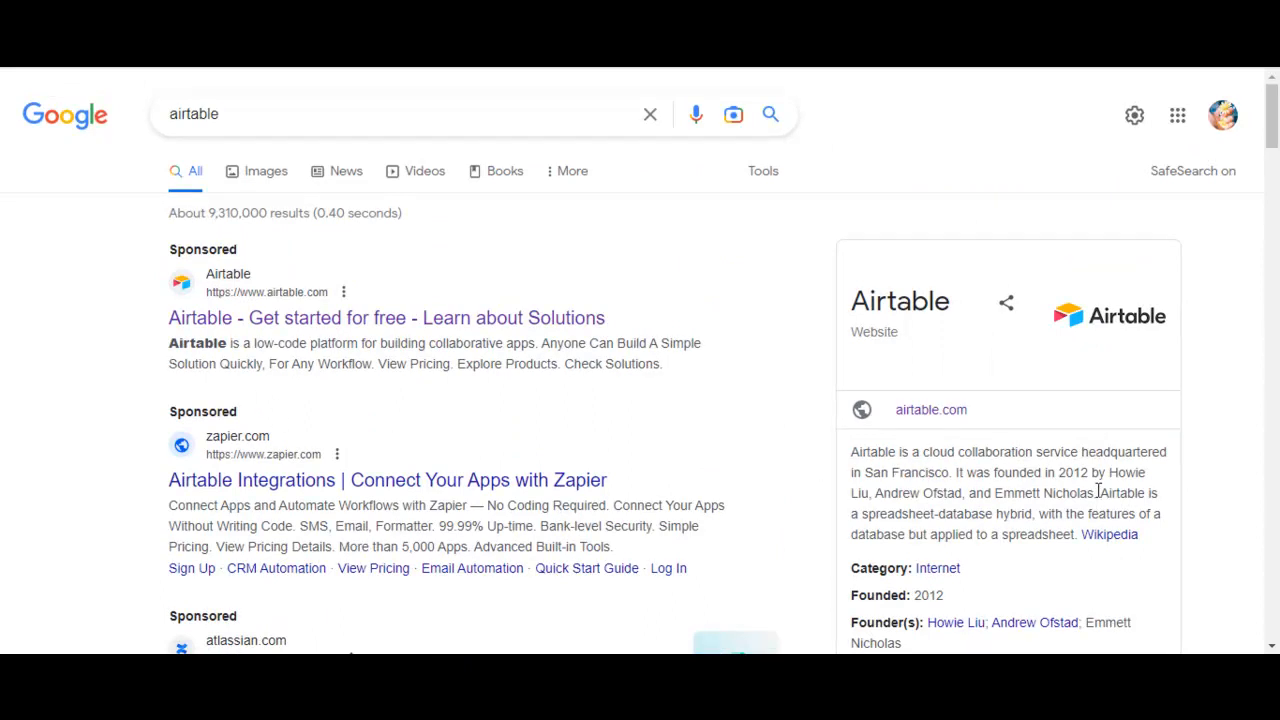
left_click_drag(1100, 492, 1075, 535)
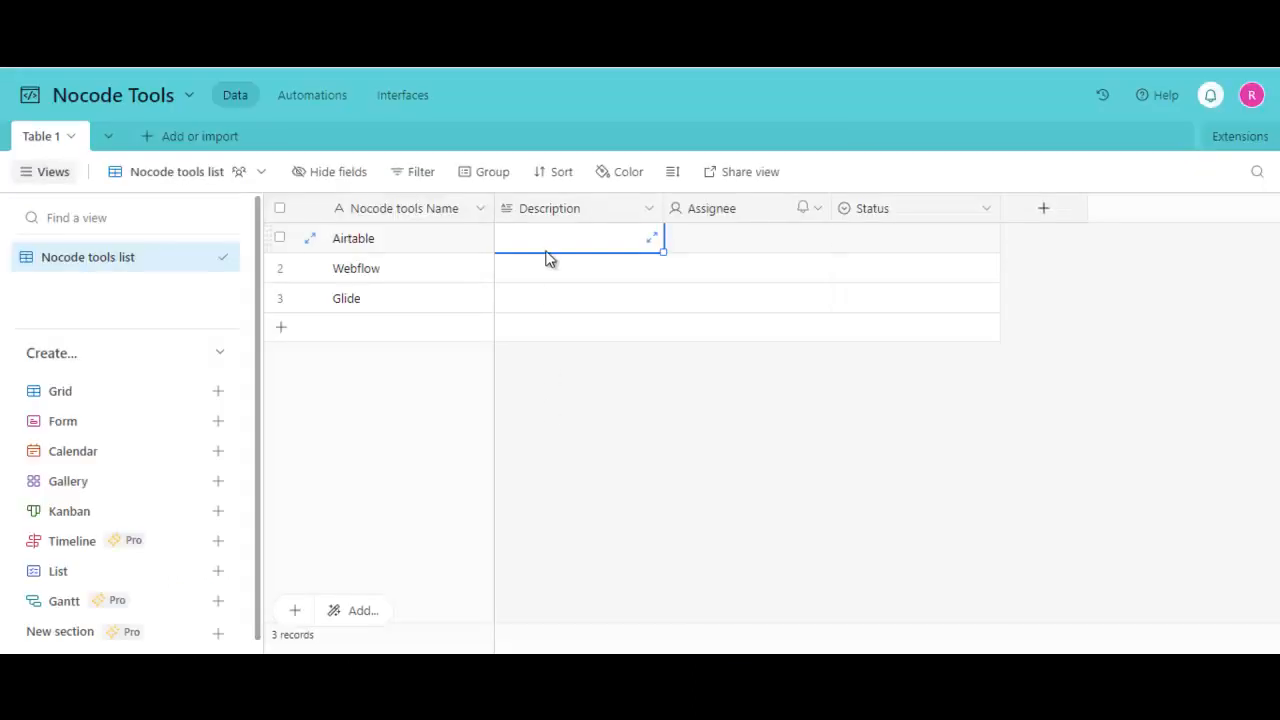
key("ctrl+v")
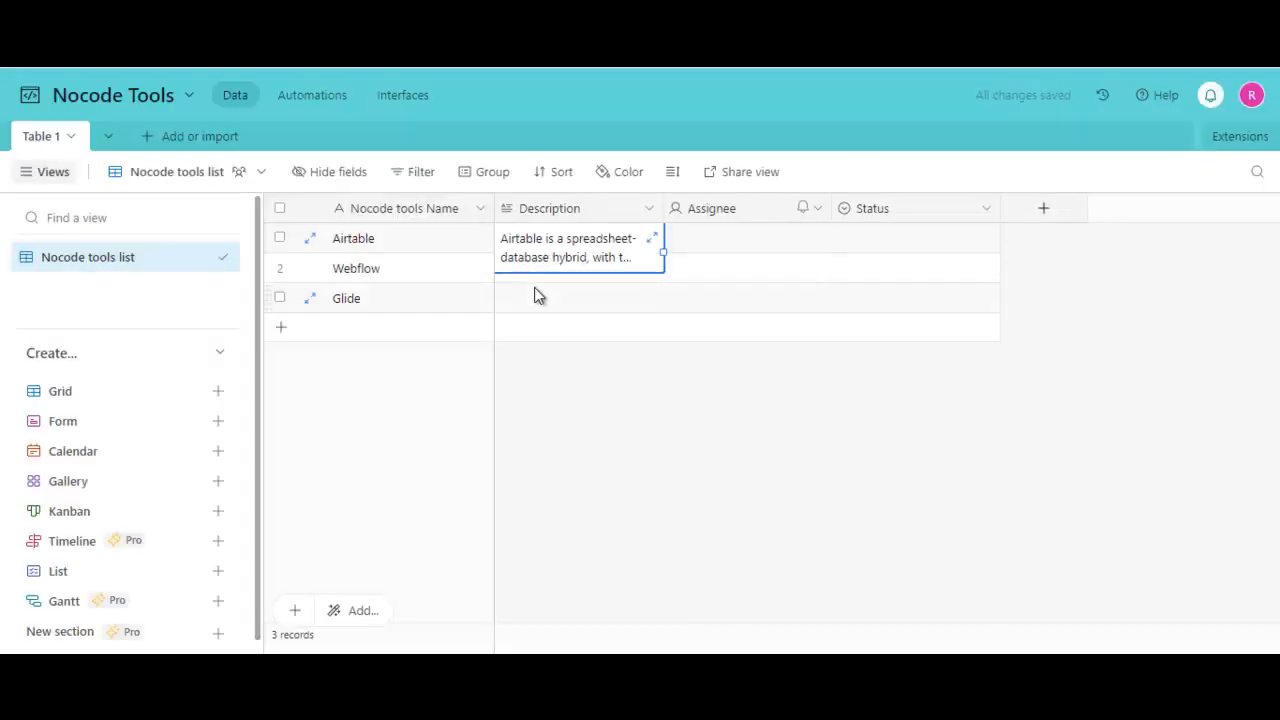
Search Google for "webflow" and copy the text about its online visual editor platform into the Webflow record's Description
left_click(534, 287)
left_click(550, 262)
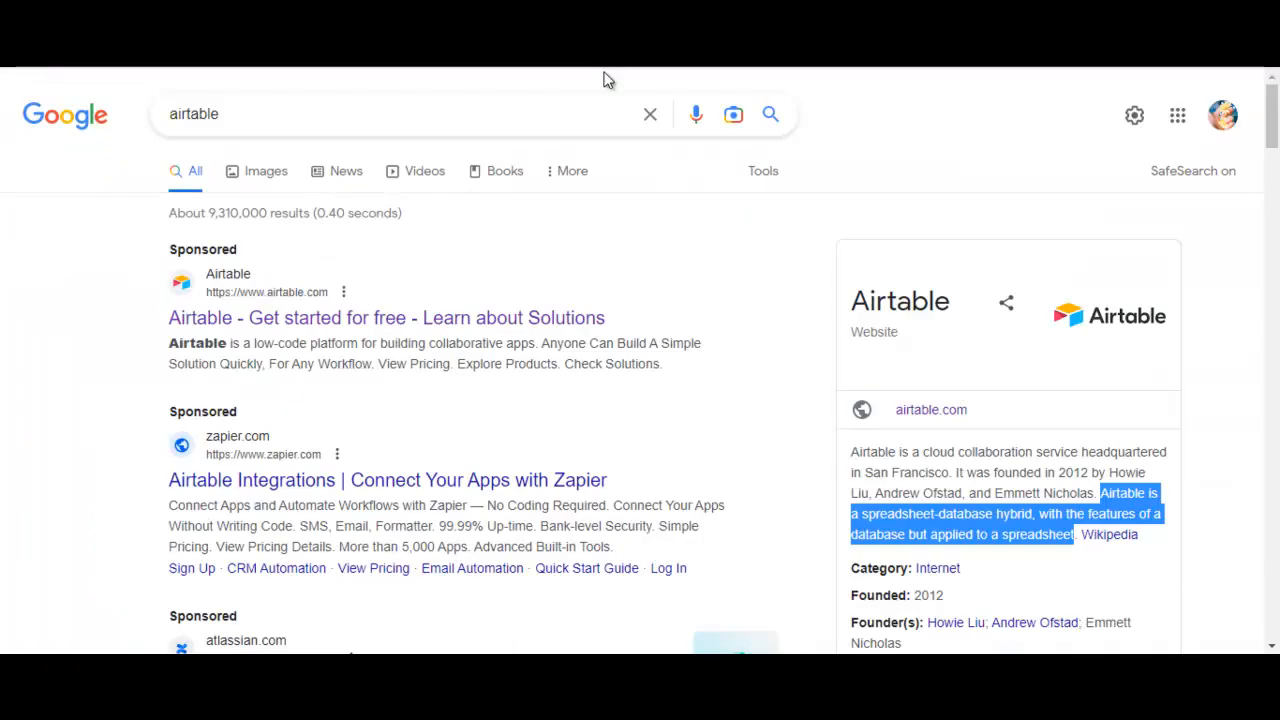
double_click(246, 104)
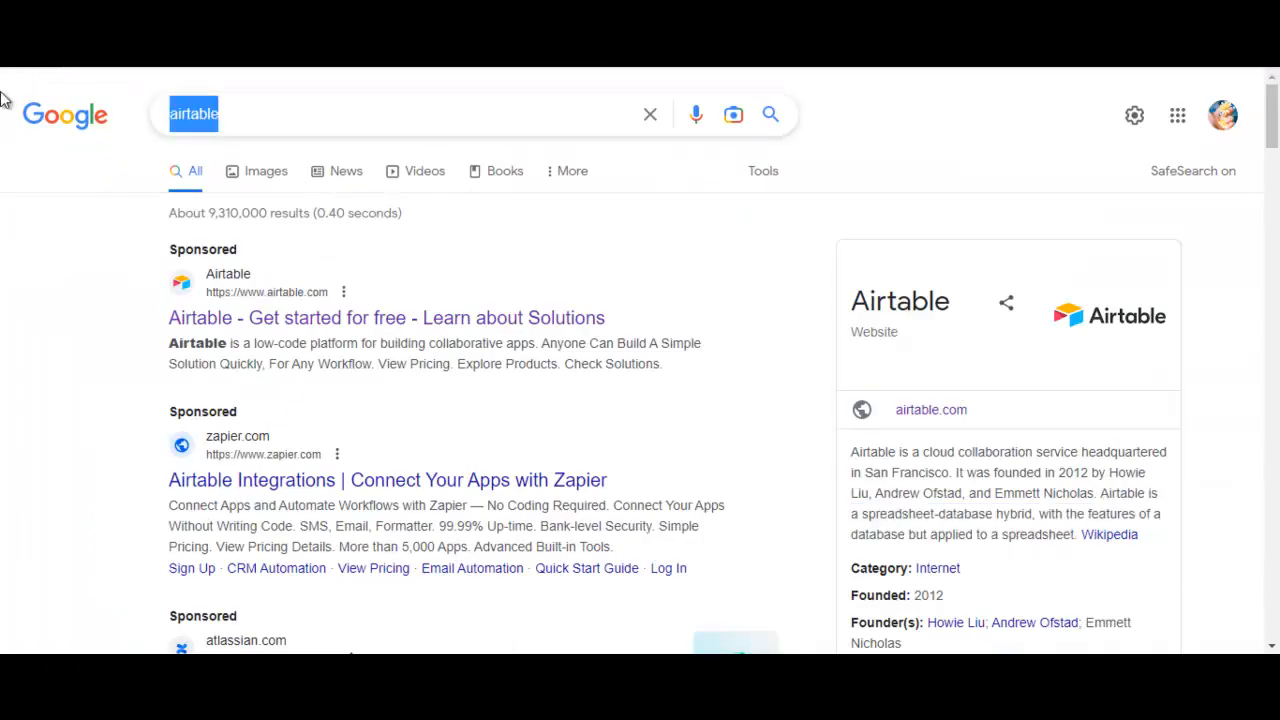
type("webflow")
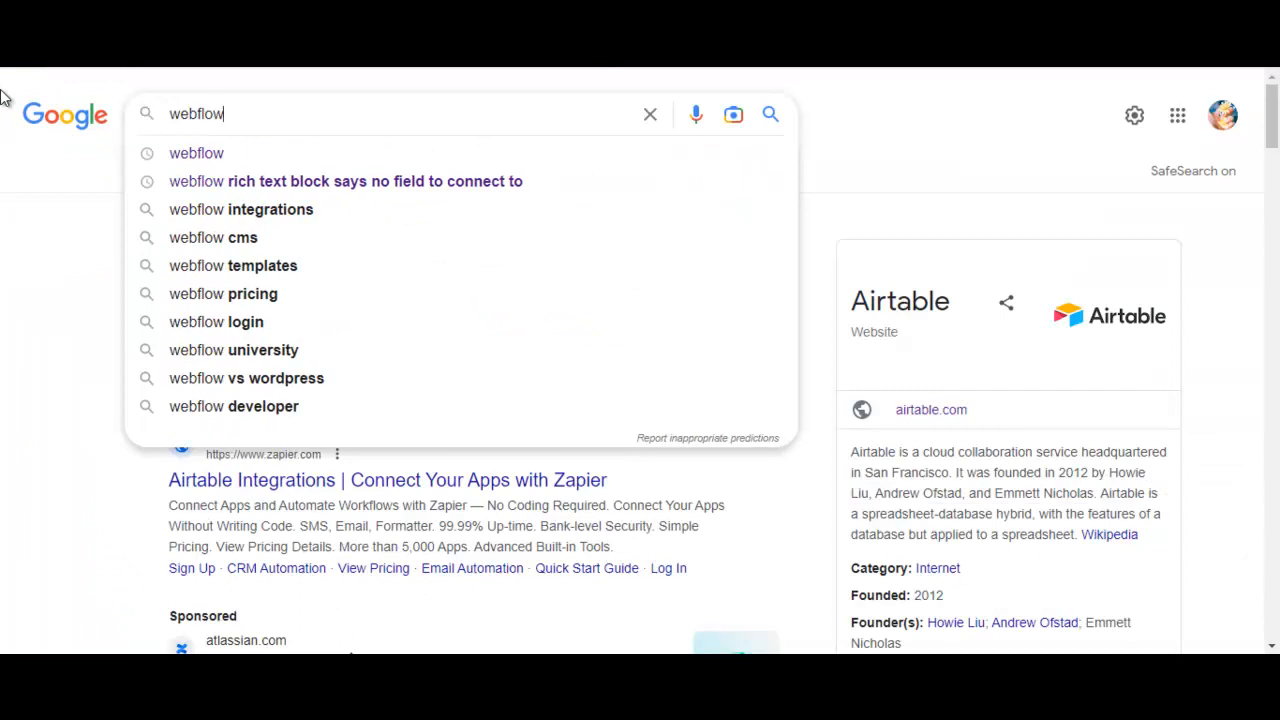
key("Return")
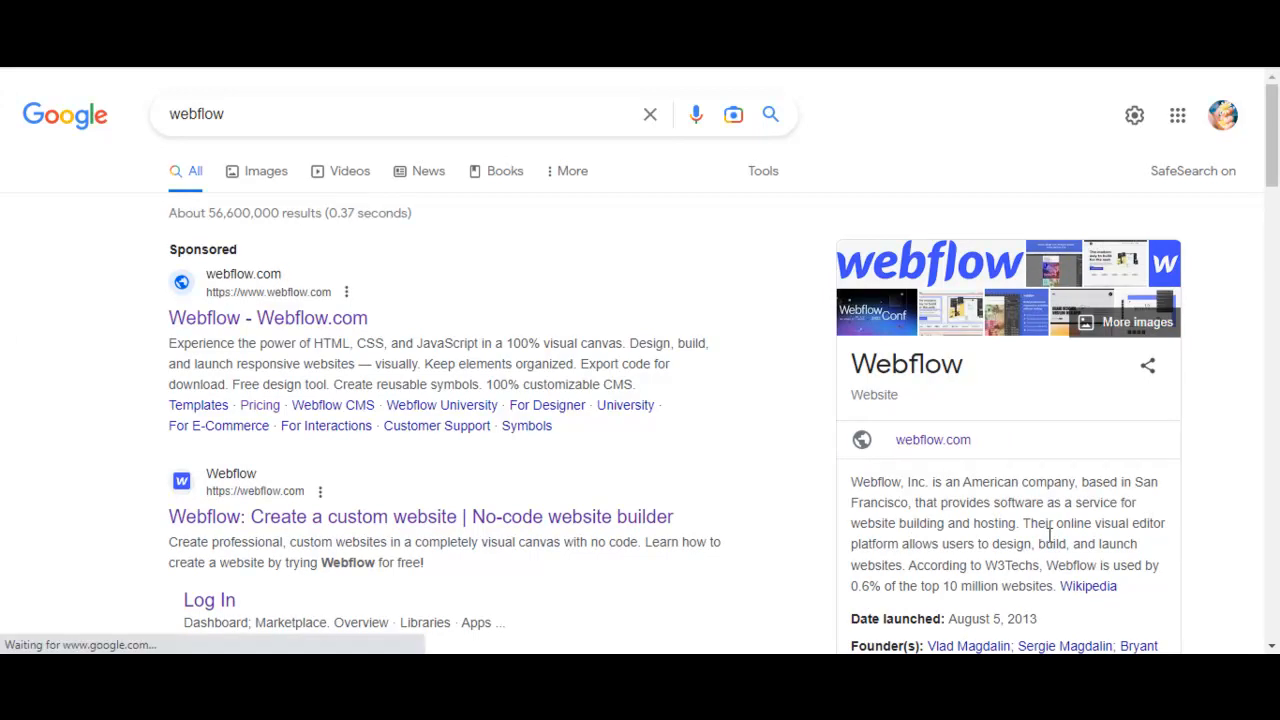
left_click_drag(1057, 522, 908, 567)
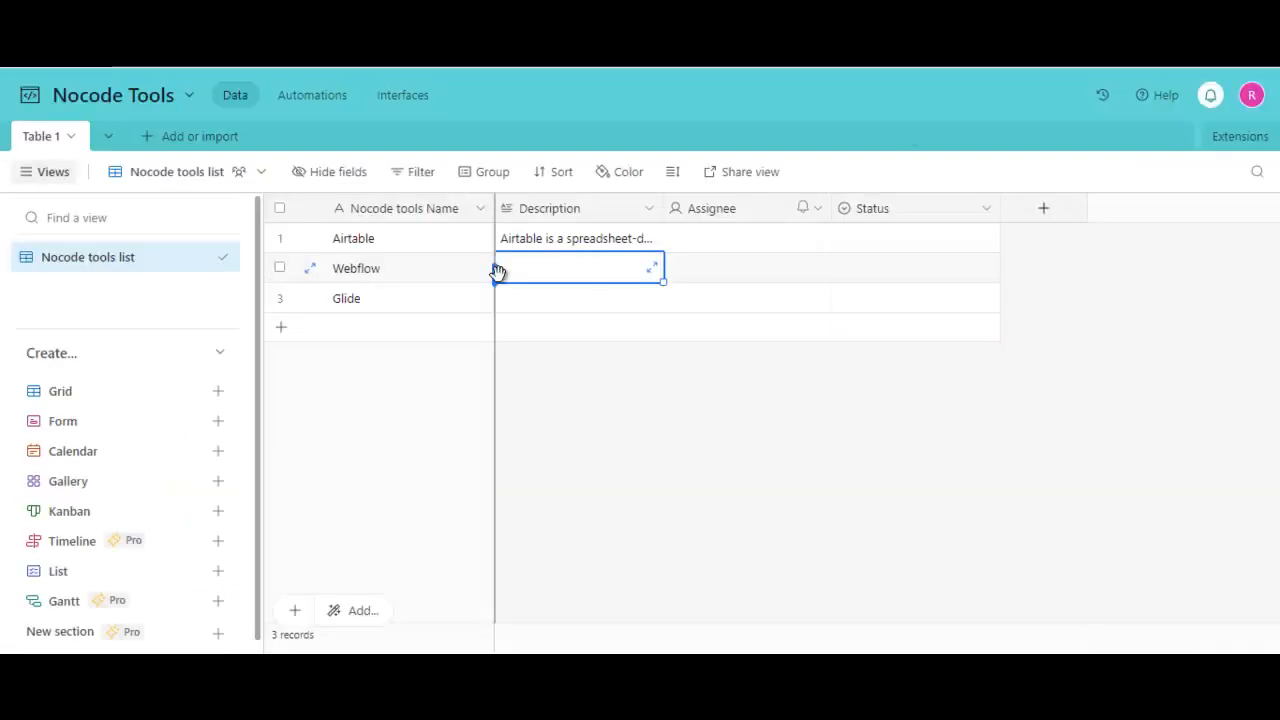
key("ctrl+v")
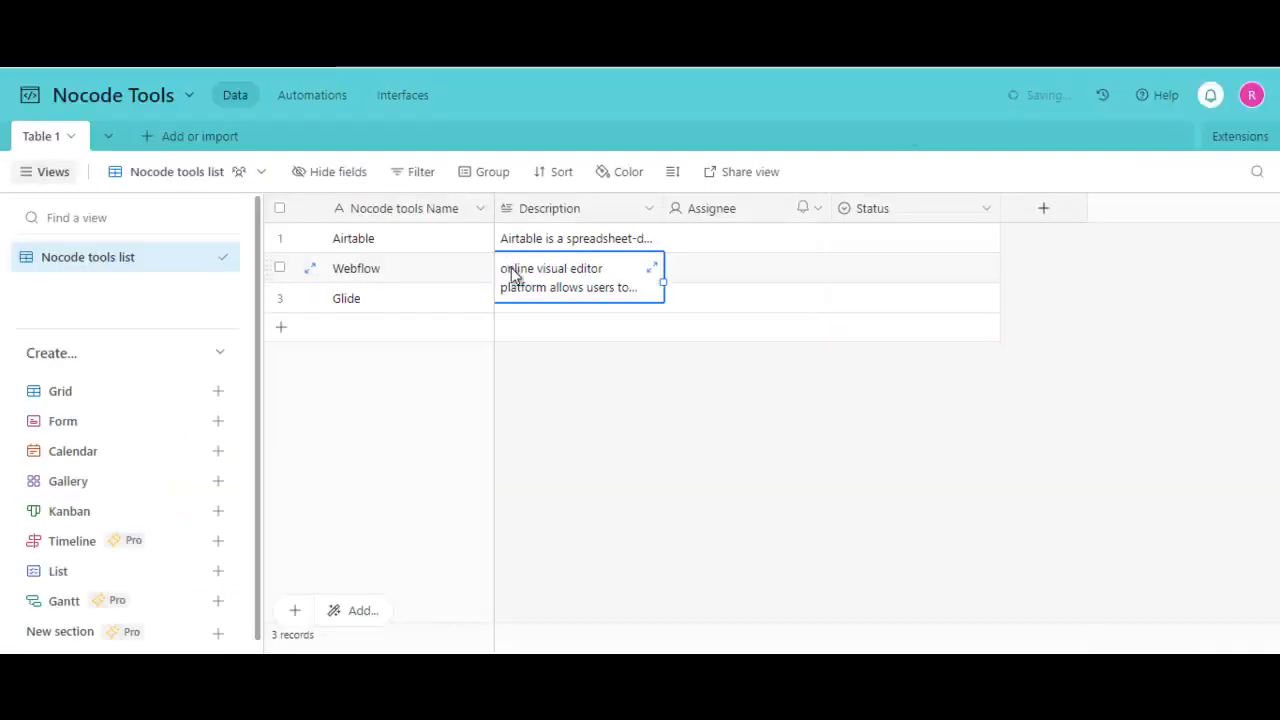
Select the Glide record's Description cell, search Google for "Glide" and expand the question "What is Glide used for?"
left_click(512, 298)
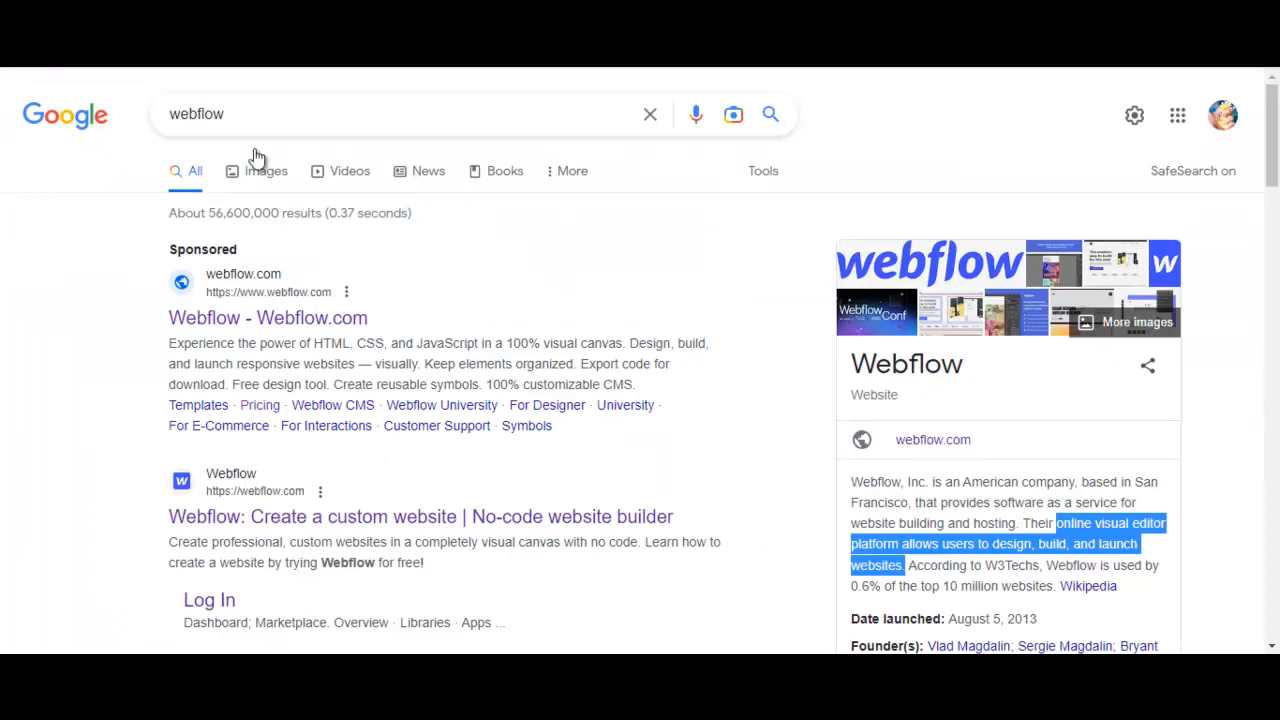
double_click(256, 110)
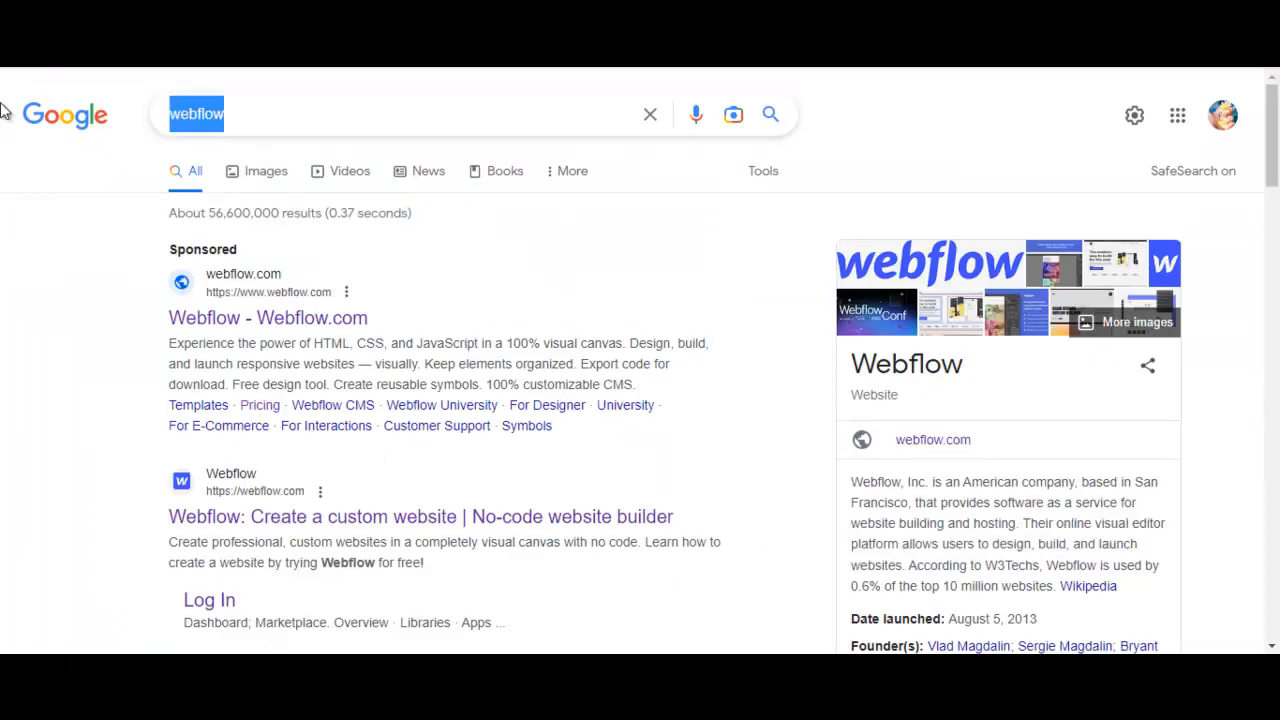
type("Glide")
key("Return")
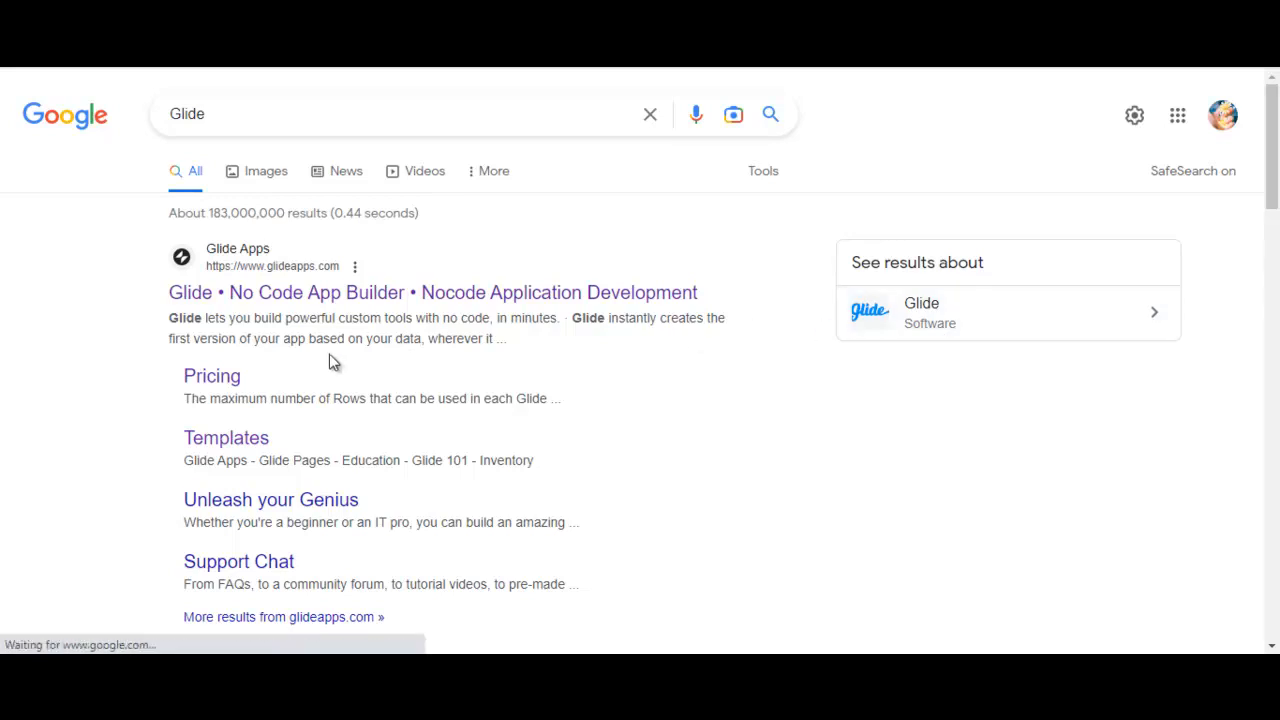
scroll(569, 312, "down", 5)
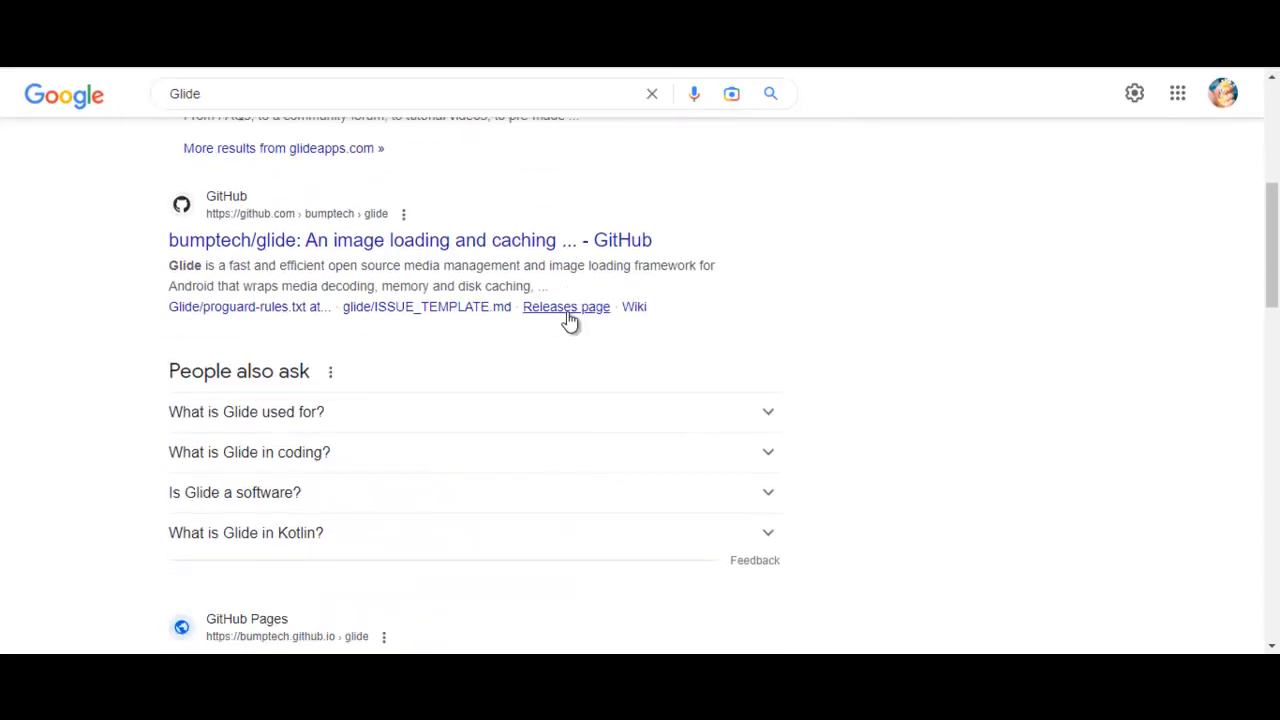
left_click(245, 411)
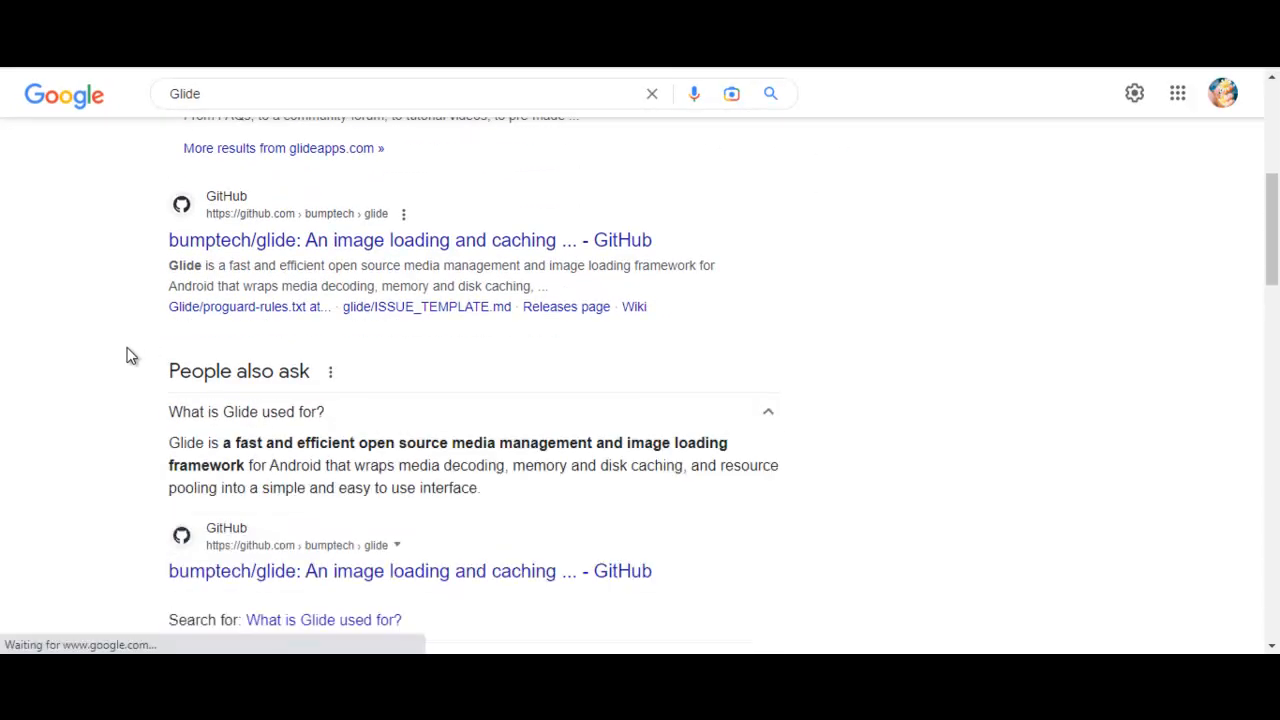
Copy the Google answer about Glide, from its question through "framework for Android", and switch back to Airtable
scroll(130, 353, "down", 1)
left_click_drag(170, 350, 247, 371)
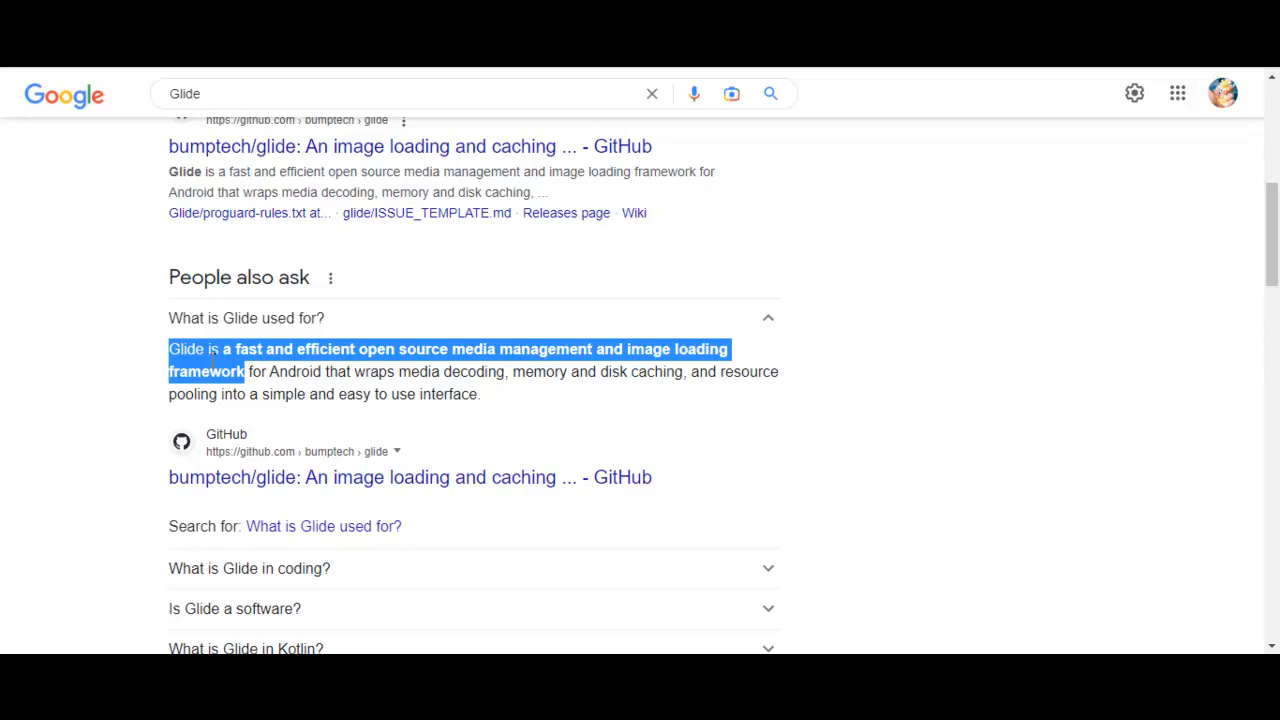
left_click_drag(171, 349, 323, 371)
key("ctrl+c")
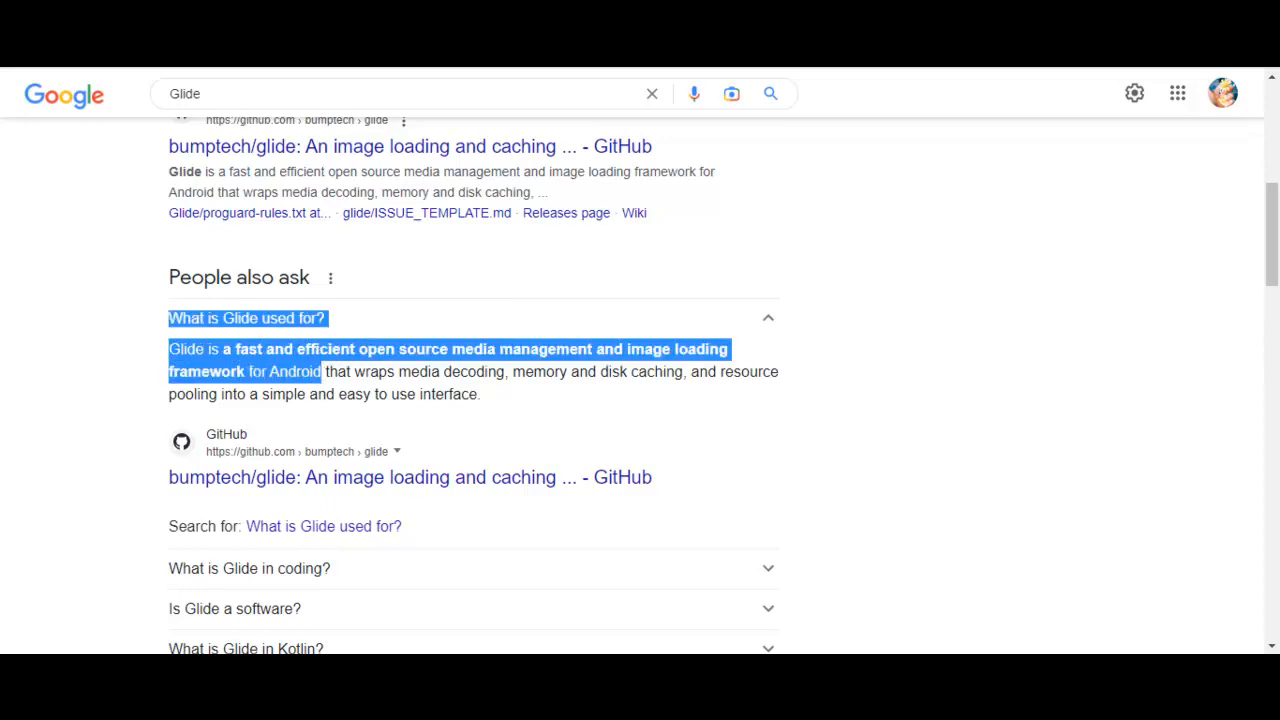
key("alt+Tab")
Try to paste the copied text into the Glide record's Description cell without expanding the table
key("ctrl+v")
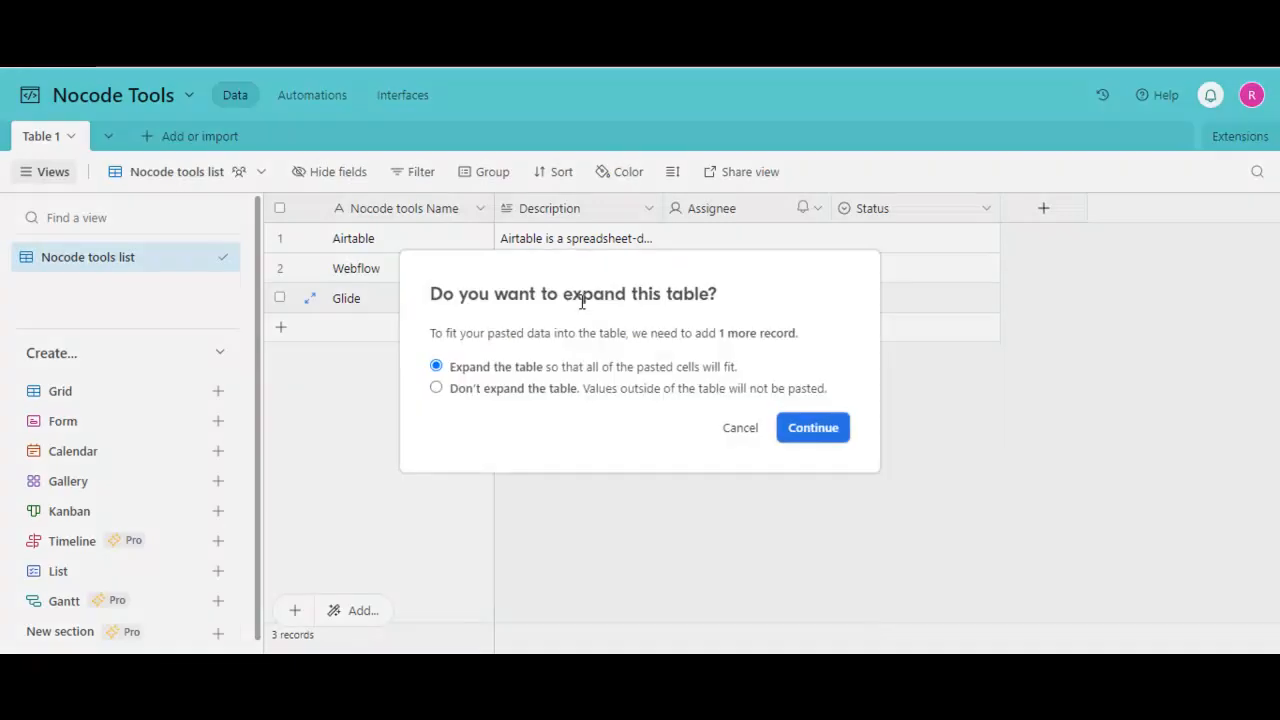
left_click(740, 428)
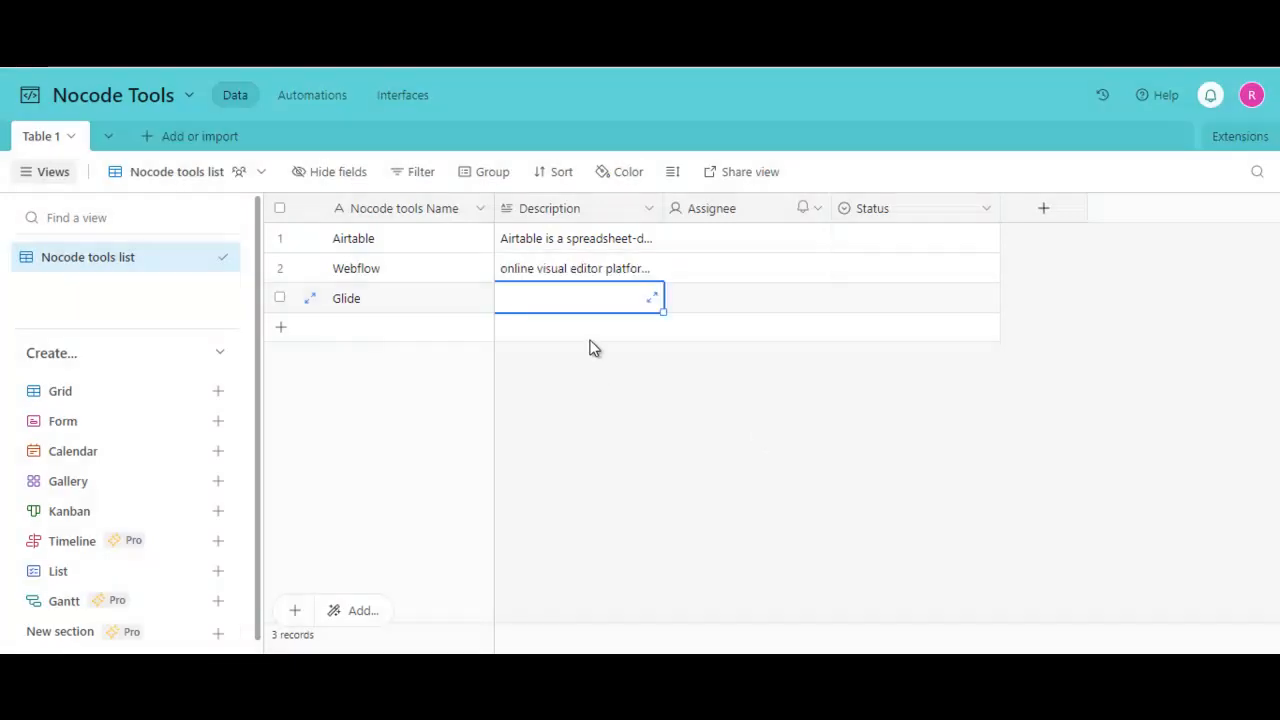
key("ctrl+v")
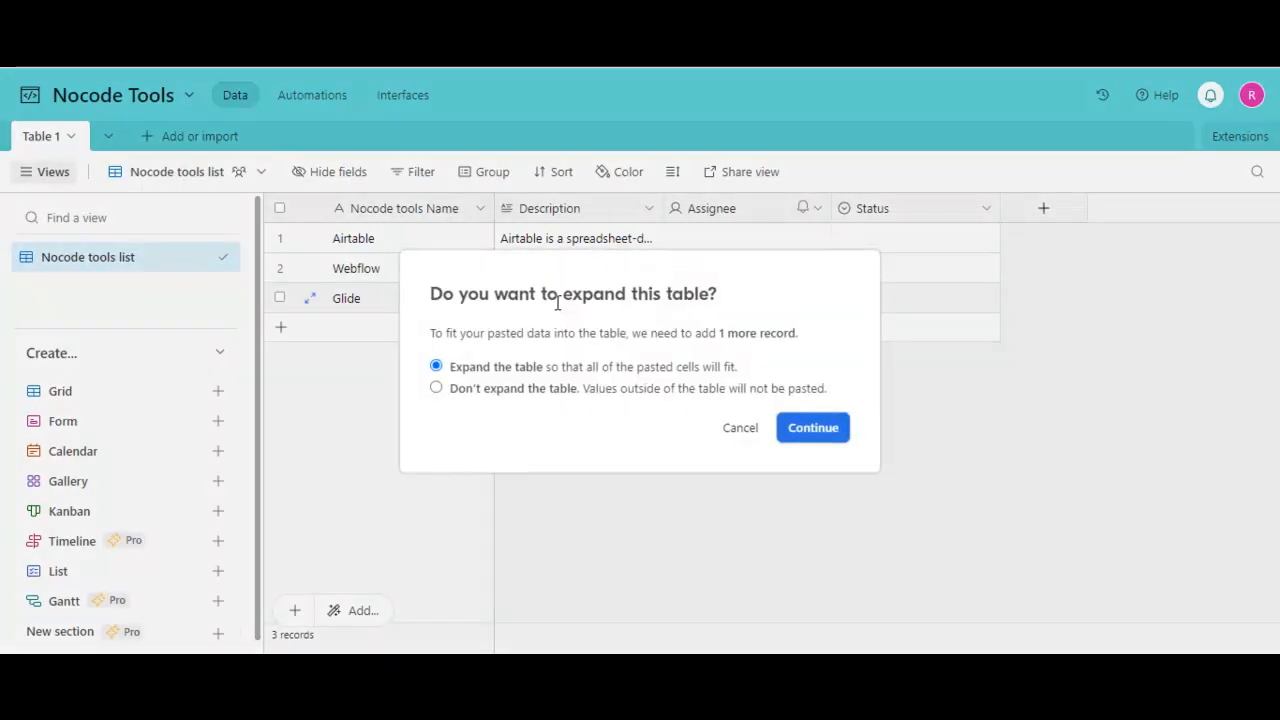
left_click(477, 391)
left_click(790, 430)
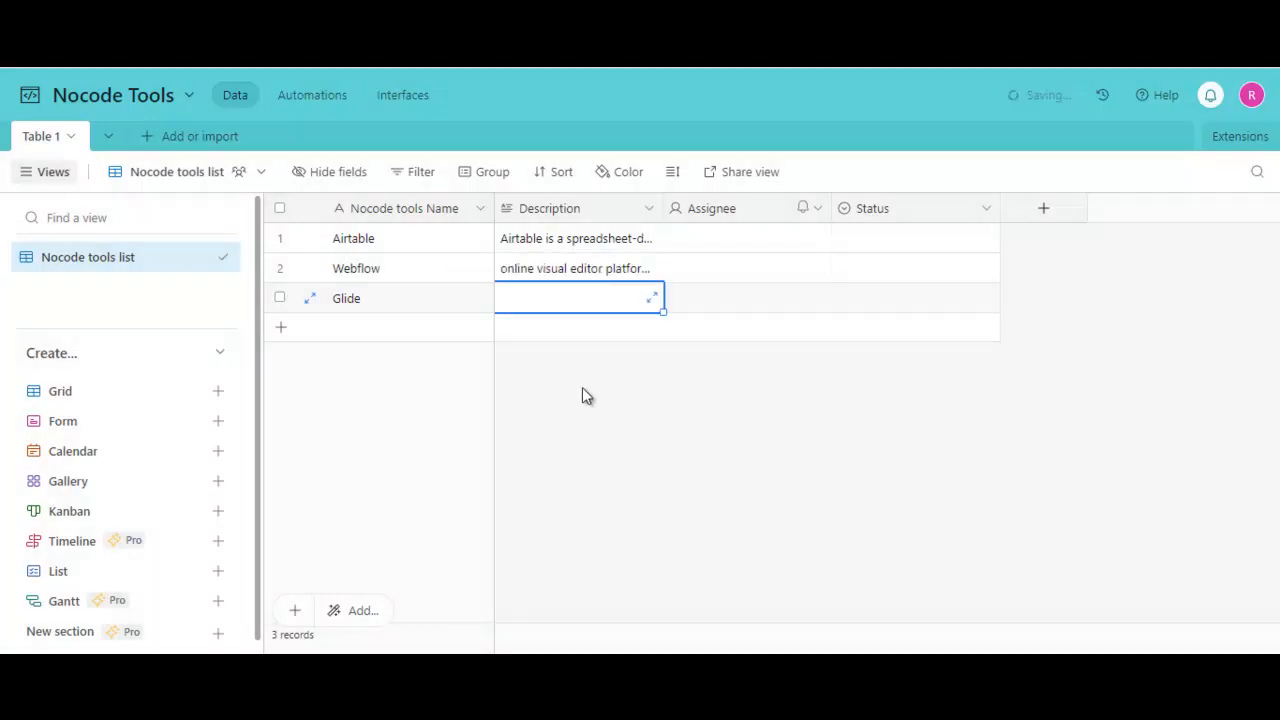
Open the Glide record's Description for editing, clear its content and paste the copied text inside it
double_click(601, 310)
key("BackSpace")
key("BackSpace")
key("BackSpace")
key("BackSpace")
key("BackSpace")
key("BackSpace")
key("BackSpace")
key("BackSpace")
key("BackSpace")
key("BackSpace")
key("BackSpace")
key("BackSpace")
key("BackSpace")
key("BackSpace")
key("BackSpace")
key("BackSpace")
key("BackSpace")
key("BackSpace")
key("BackSpace")
key("BackSpace")
key("ctrl+v")
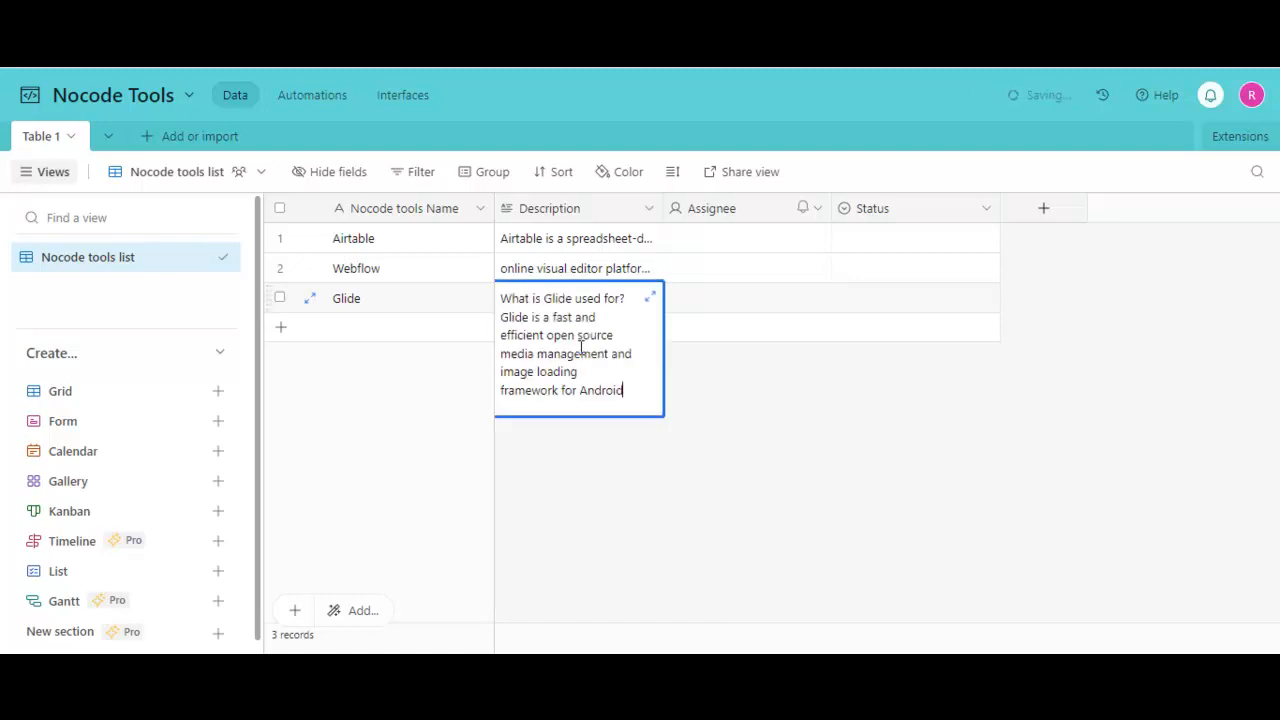
Remove the line "What is Glide used for?" from the Glide record's Description and finish editing the cell
left_click(625, 298)
key("BackSpace")
key("BackSpace")
key("BackSpace")
key("BackSpace")
key("BackSpace")
key("BackSpace")
key("BackSpace")
key("BackSpace")
key("BackSpace")
key("BackSpace")
key("BackSpace")
key("BackSpace")
key("BackSpace")
key("BackSpace")
key("BackSpace")
key("BackSpace")
key("BackSpace")
key("BackSpace")
key("BackSpace")
key("BackSpace")
key("BackSpace")
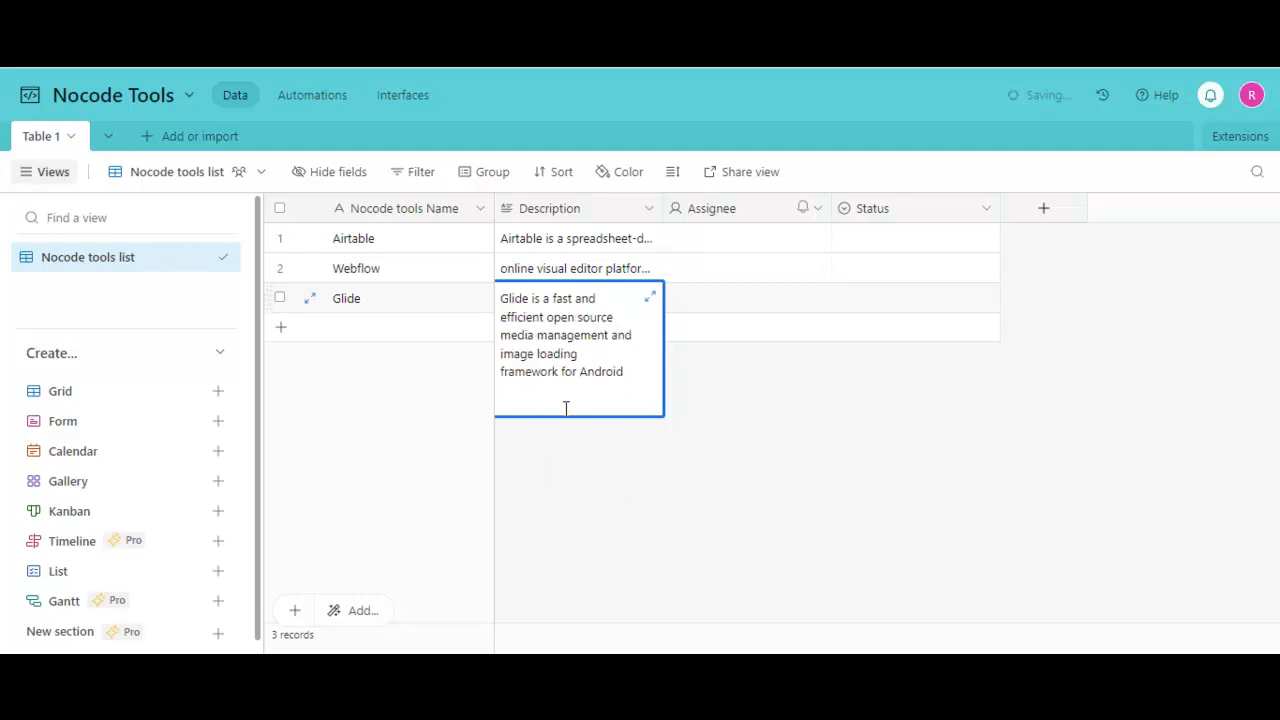
left_click(606, 451)
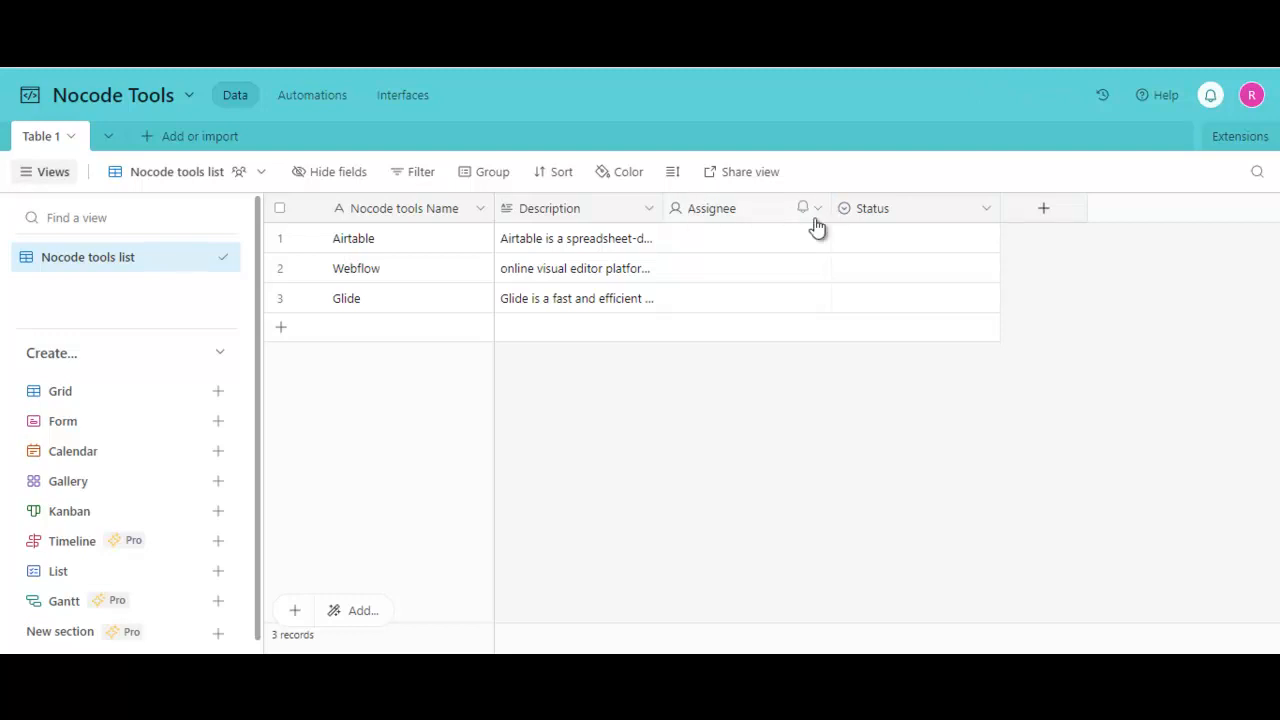
Rename the Assignee field as "Type" and change its field type to Single select
double_click(705, 211)
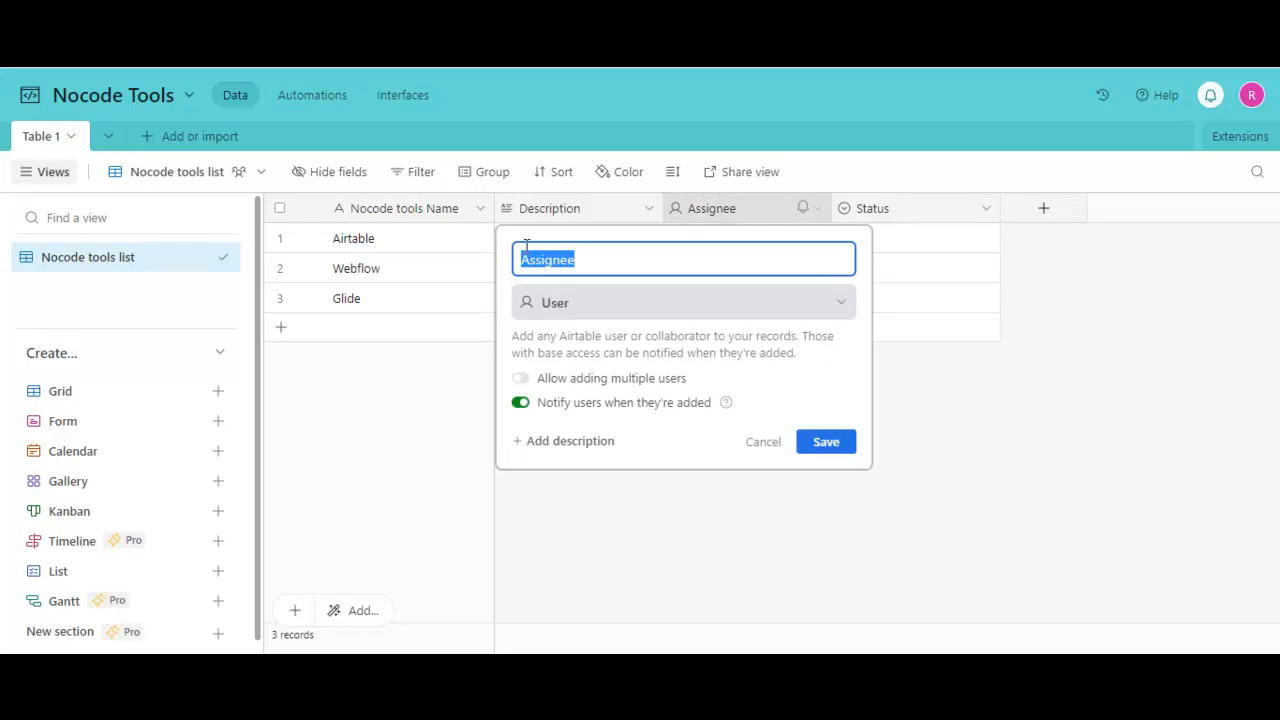
type("Type")
left_click(803, 303)
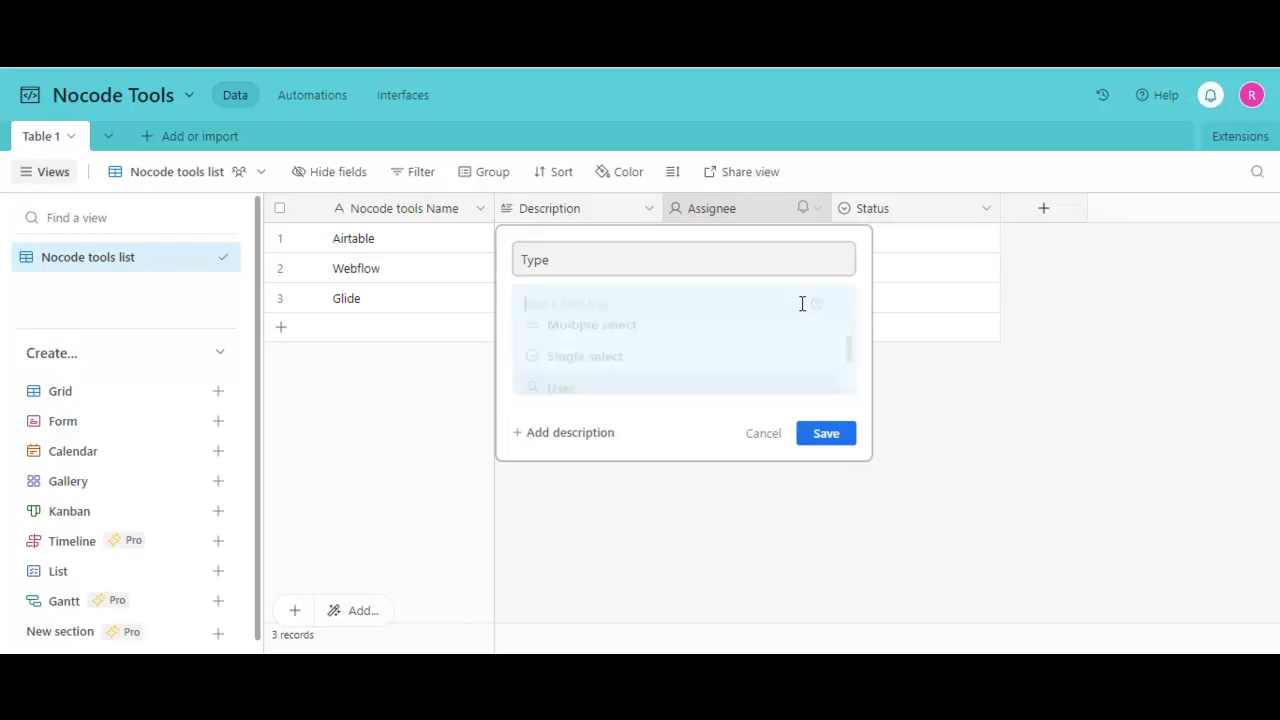
scroll(578, 355, "up", 1)
scroll(572, 357, "down", 1)
scroll(572, 357, "up", 2)
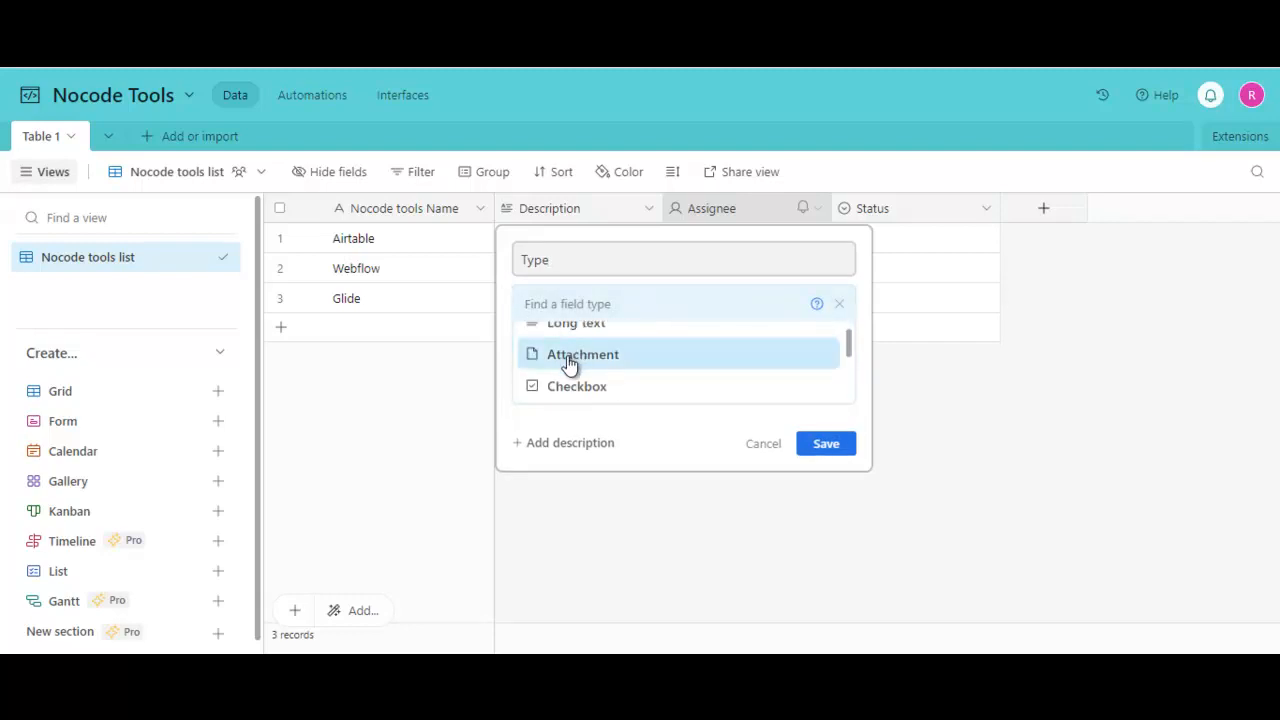
scroll(569, 366, "up", 1)
scroll(554, 391, "down", 2)
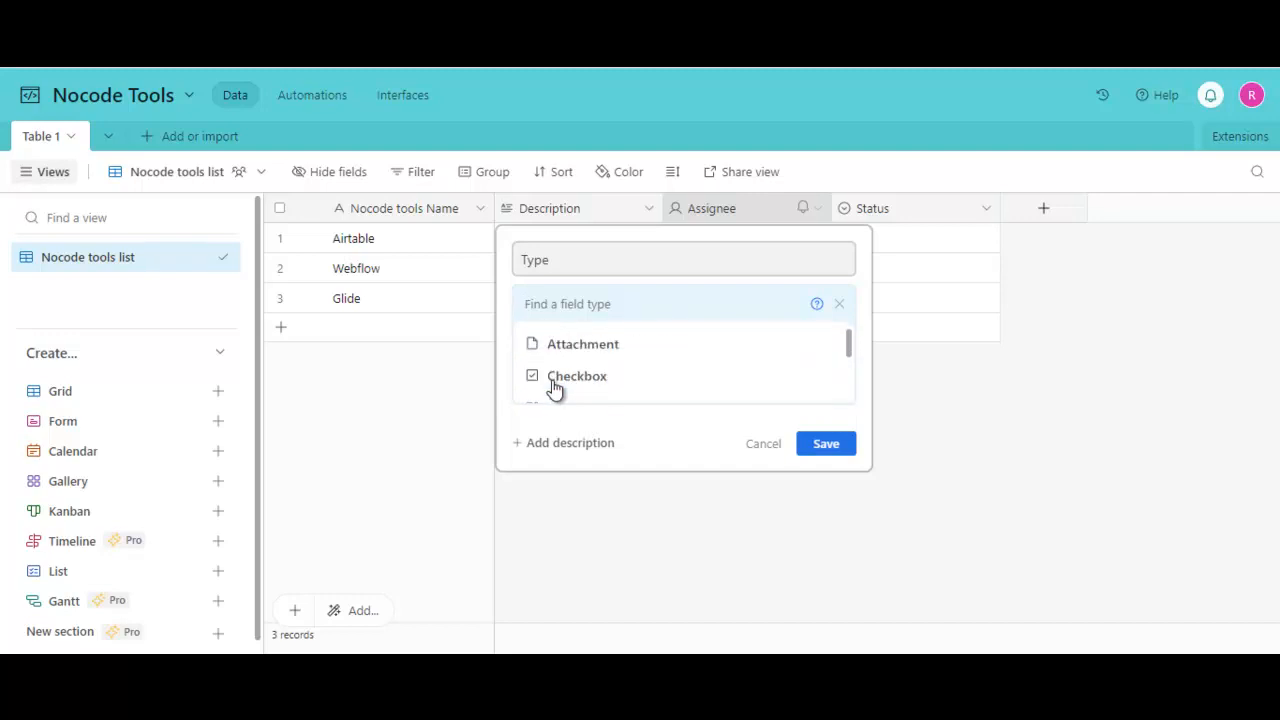
scroll(556, 390, "down", 1)
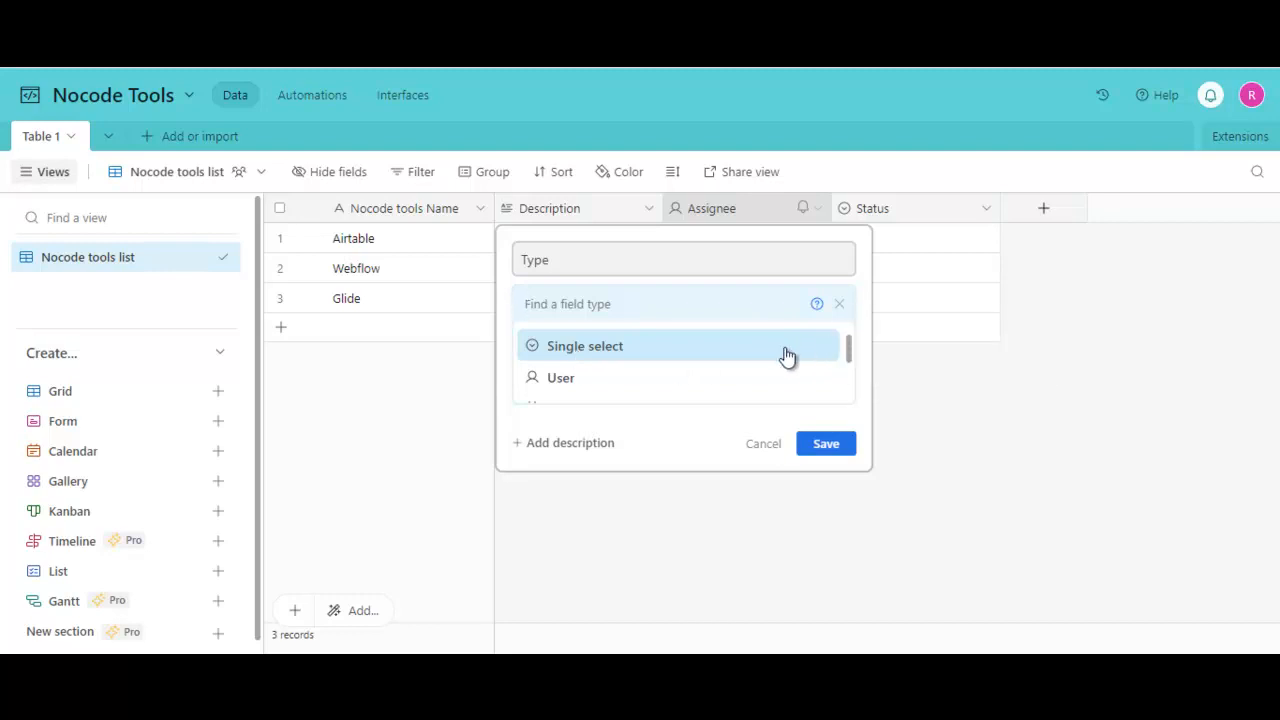
left_click(568, 350)
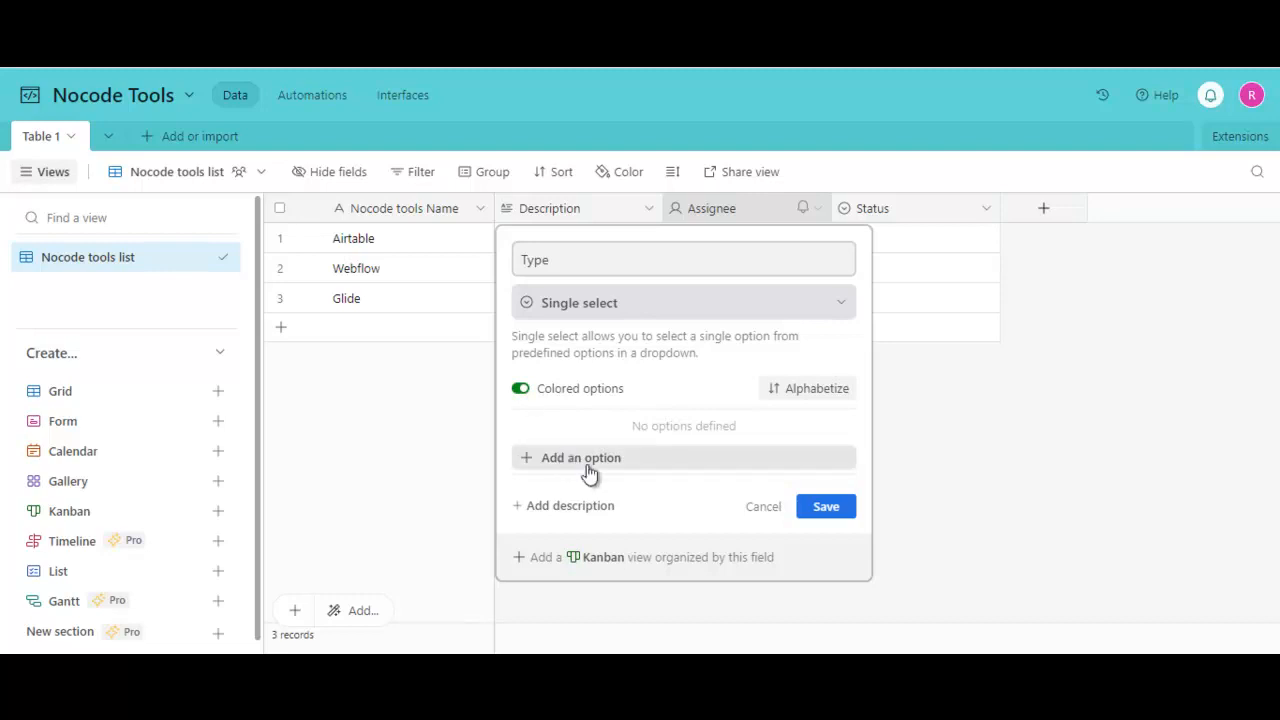
Add the options "Website", "App" and "Database" to the Type field and save it
left_click(529, 465)
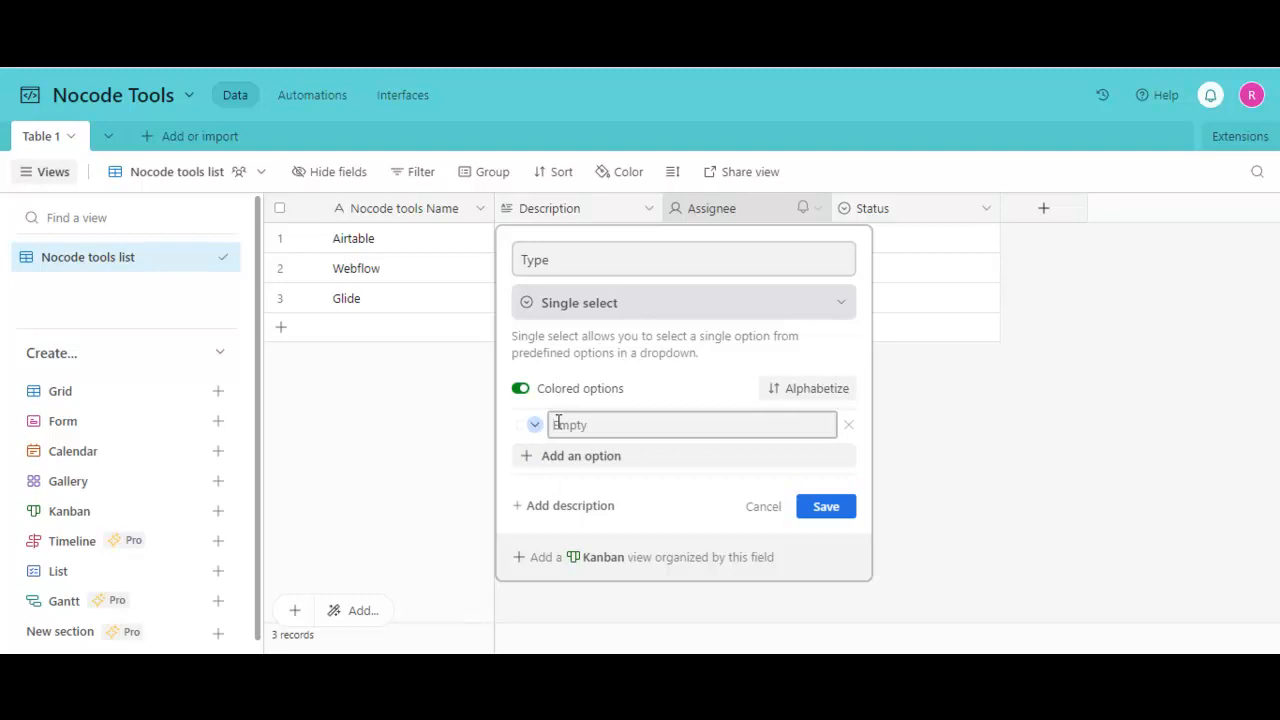
type("Website")
key("Return")
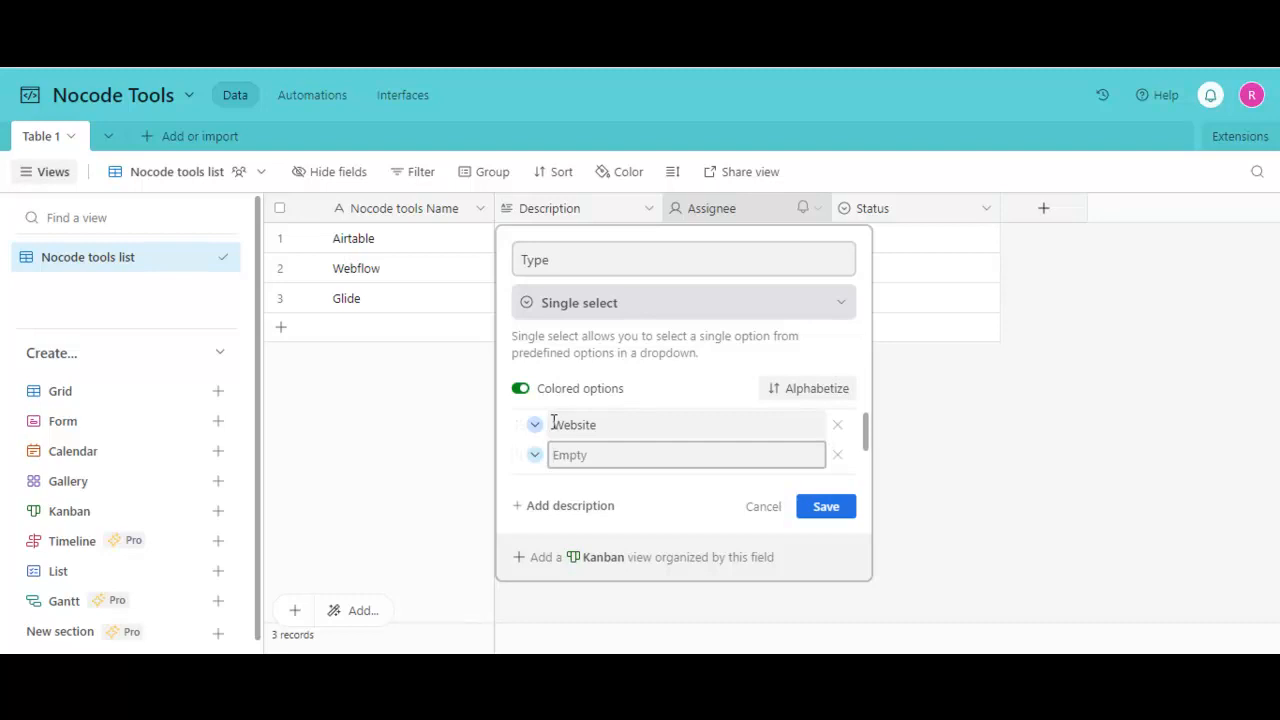
type("App")
key("Return")
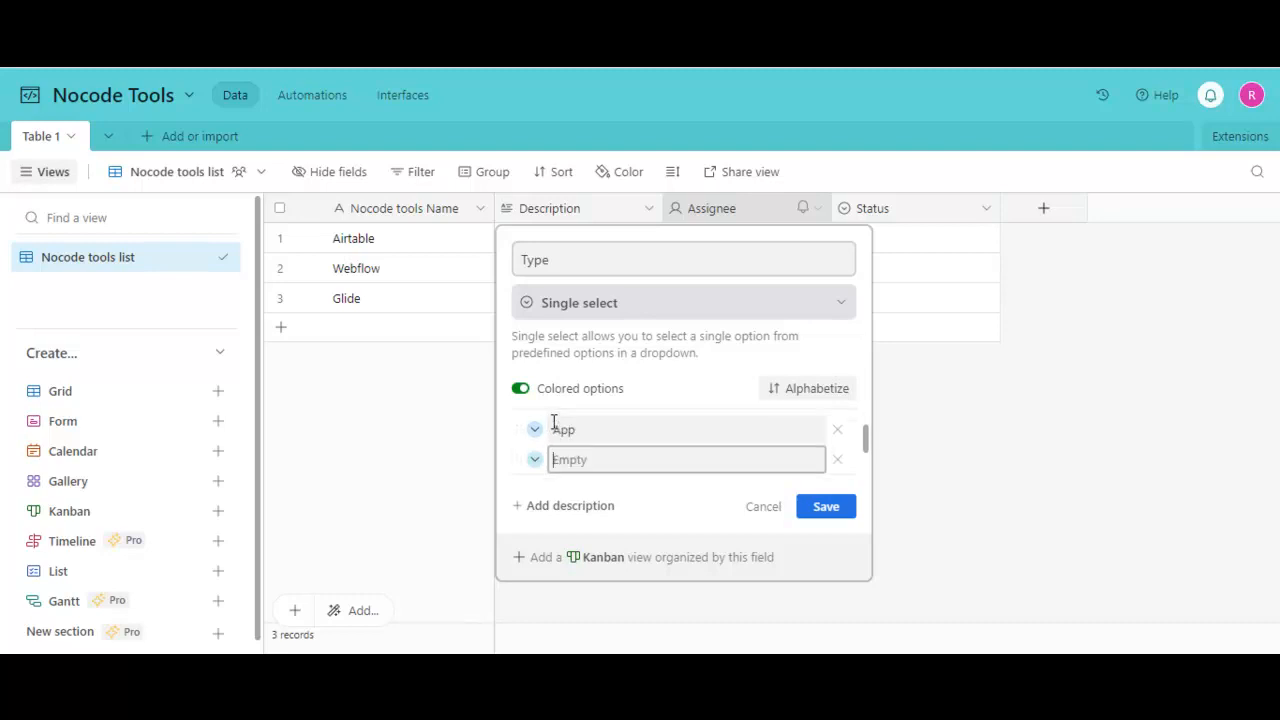
type("Database")
key("Return")
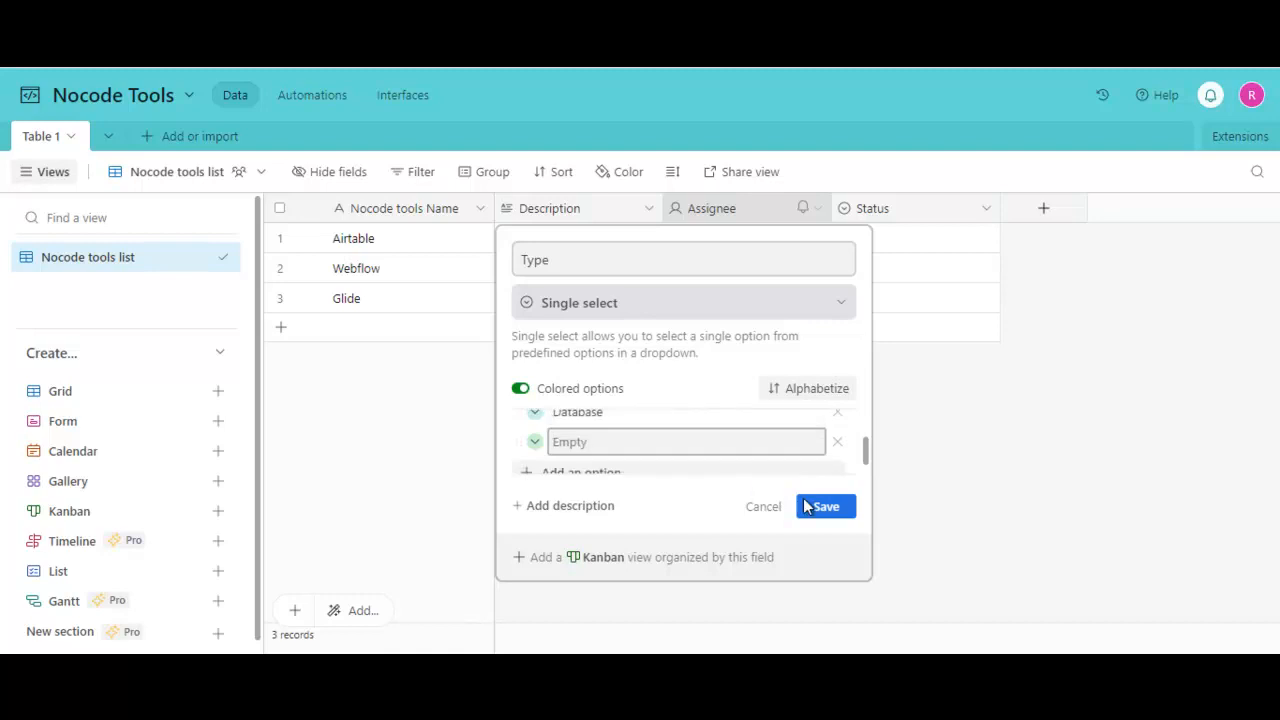
left_click(827, 510)
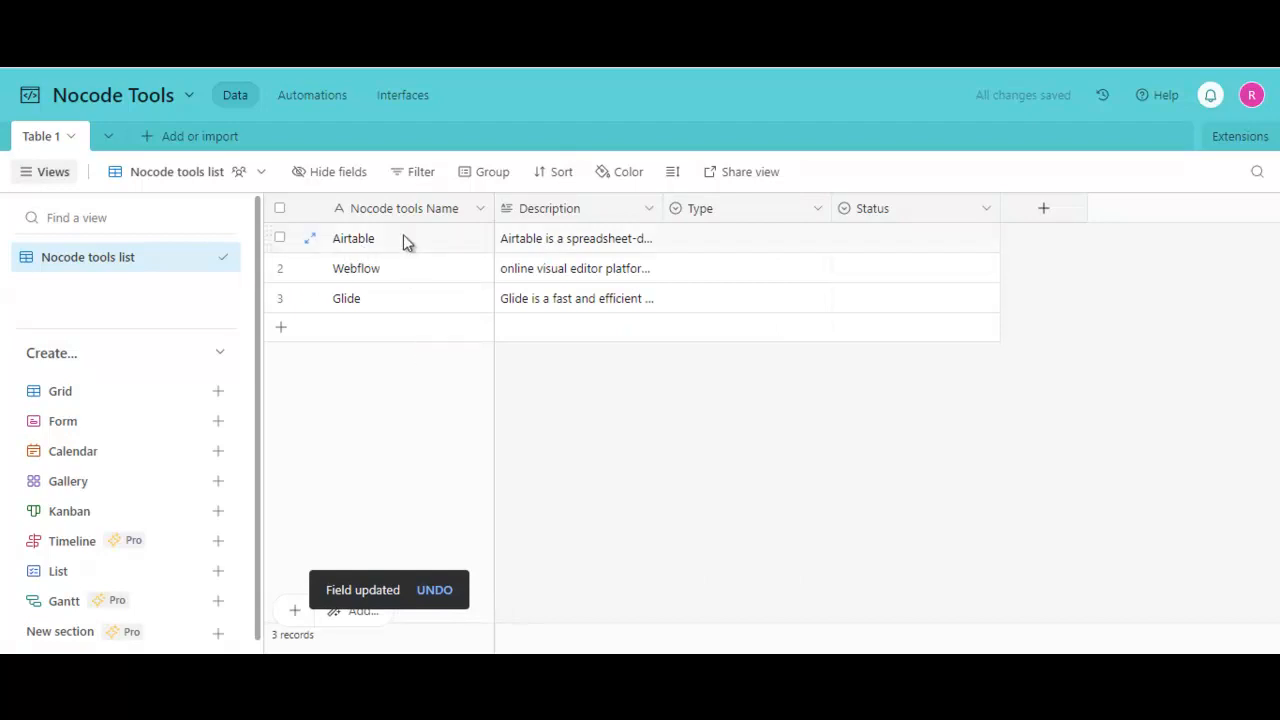
Set the Type to Database for Airtable, Website for Webflow and App for Glide
left_click(797, 245)
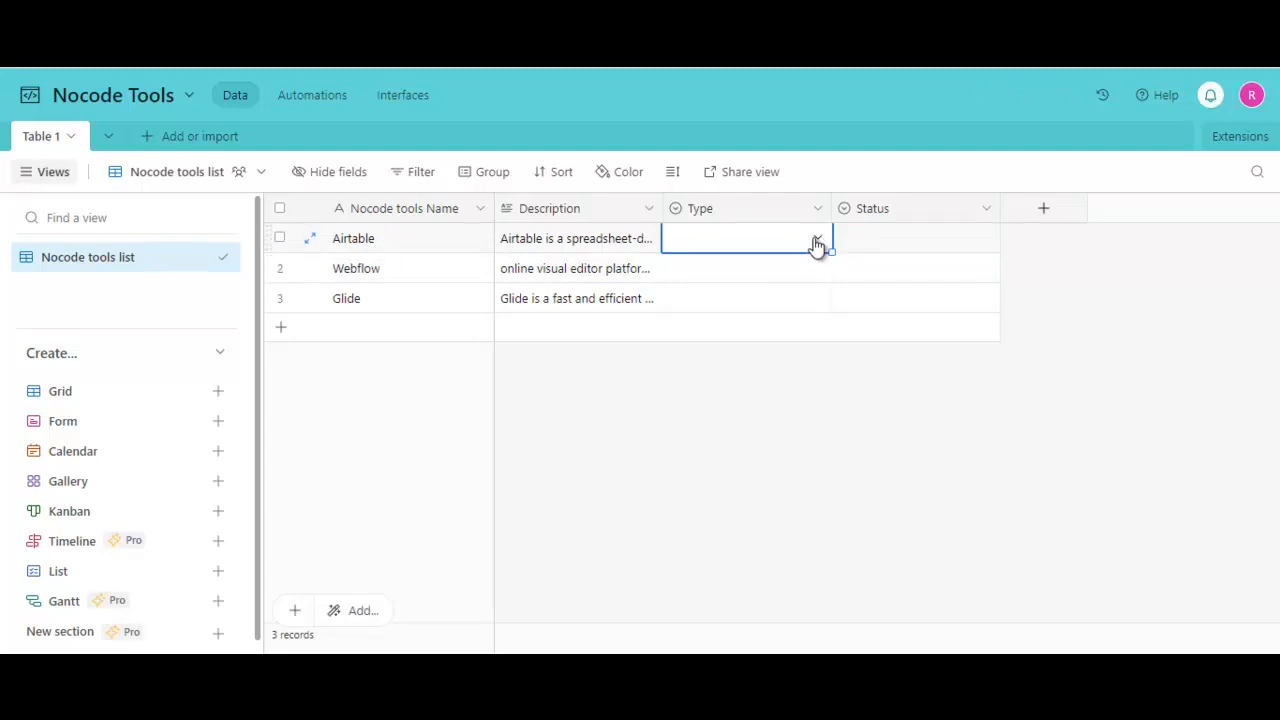
left_click(816, 243)
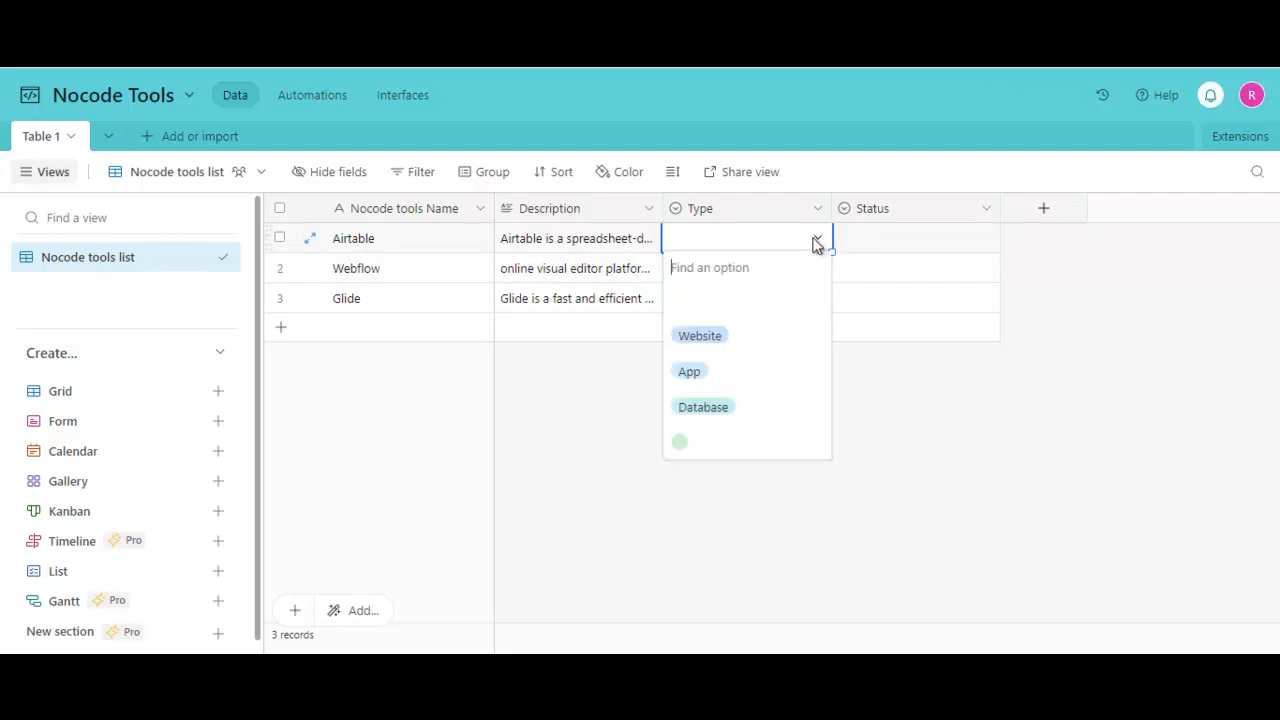
left_click(705, 410)
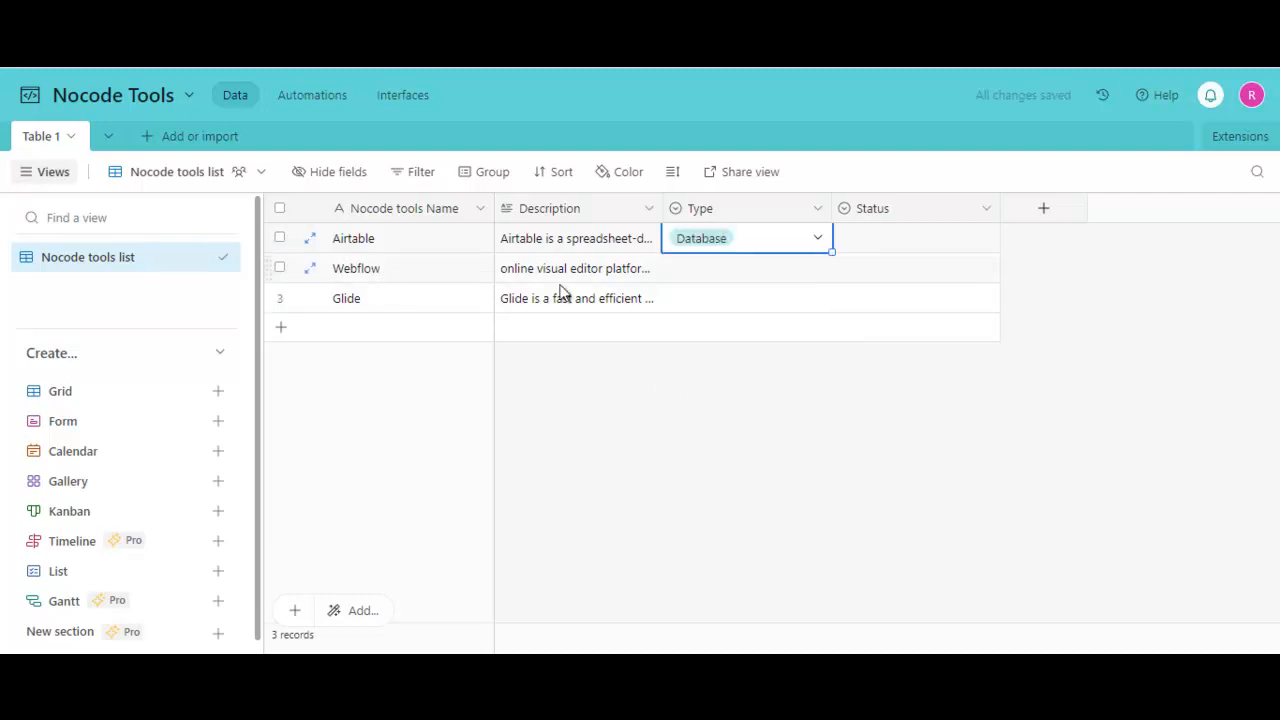
left_click(817, 272)
left_click(818, 270)
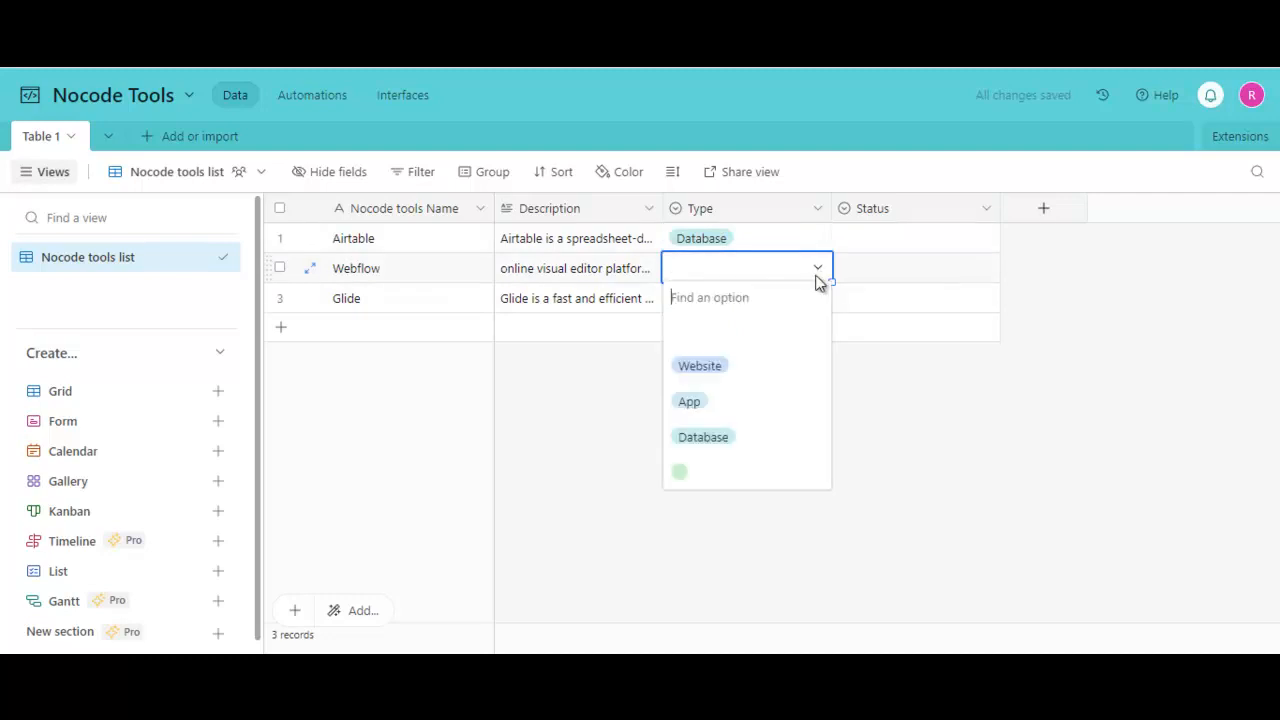
left_click(698, 367)
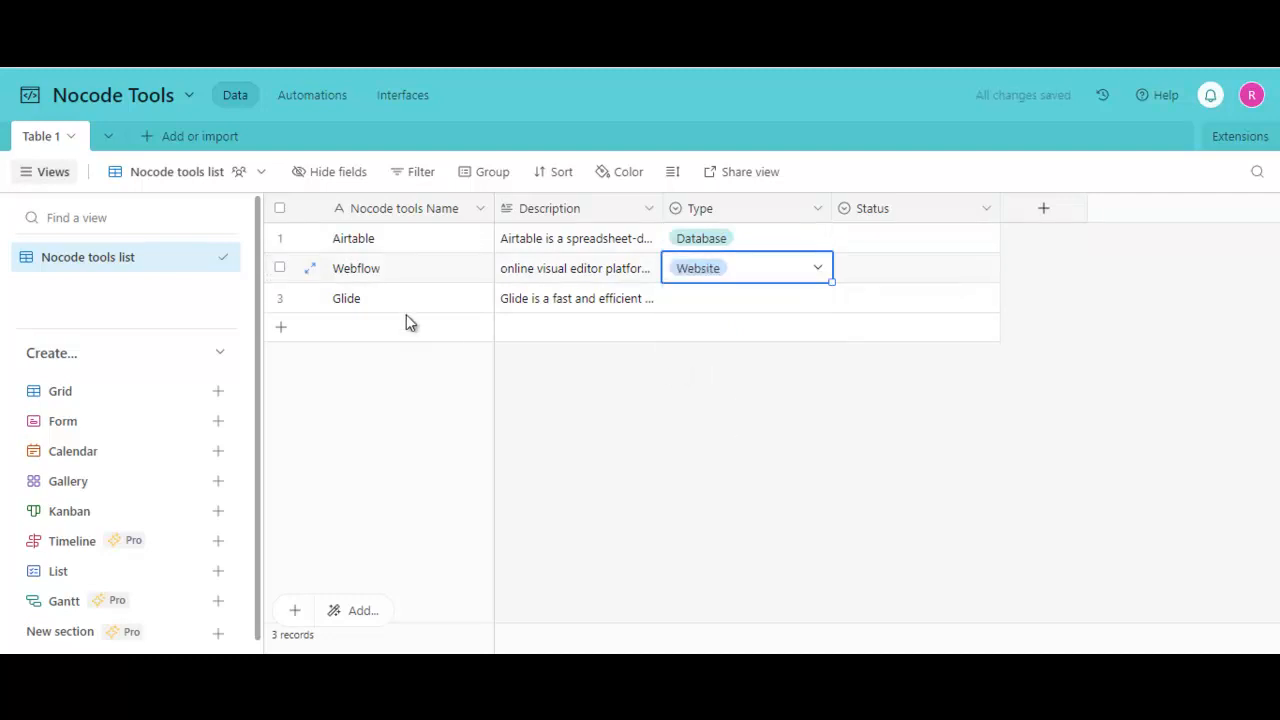
left_click(809, 298)
left_click(816, 302)
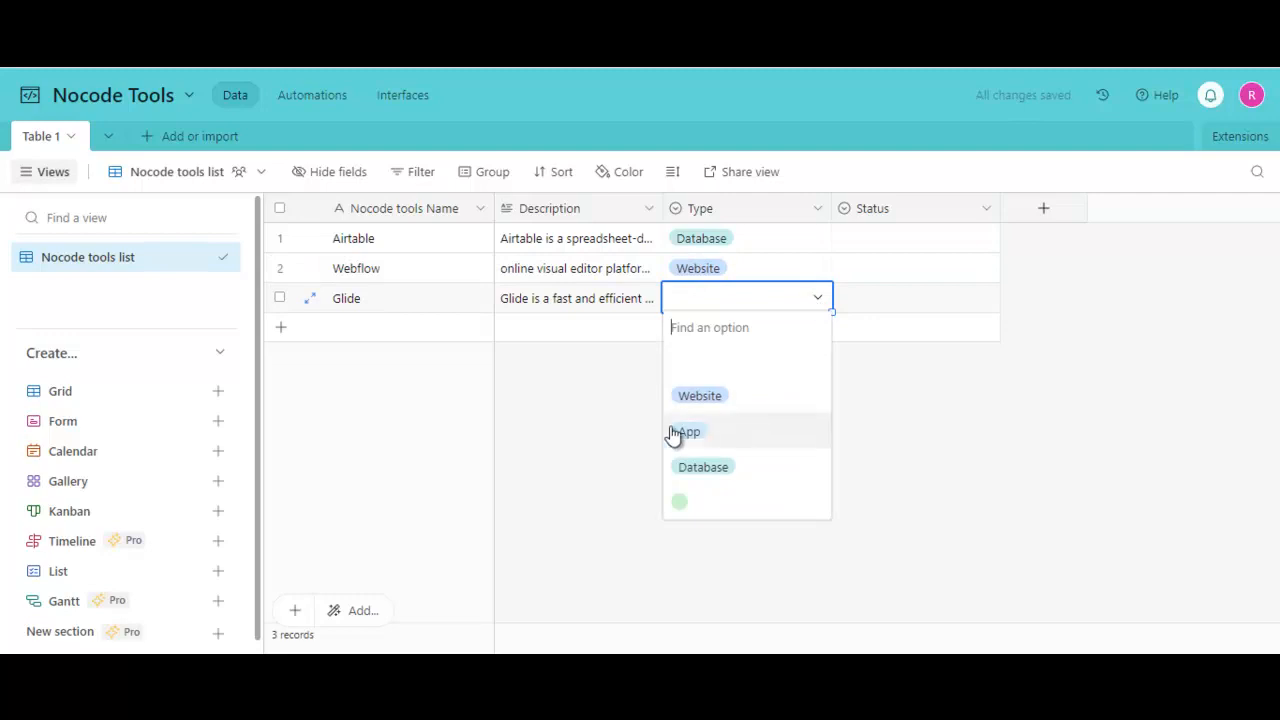
left_click(700, 432)
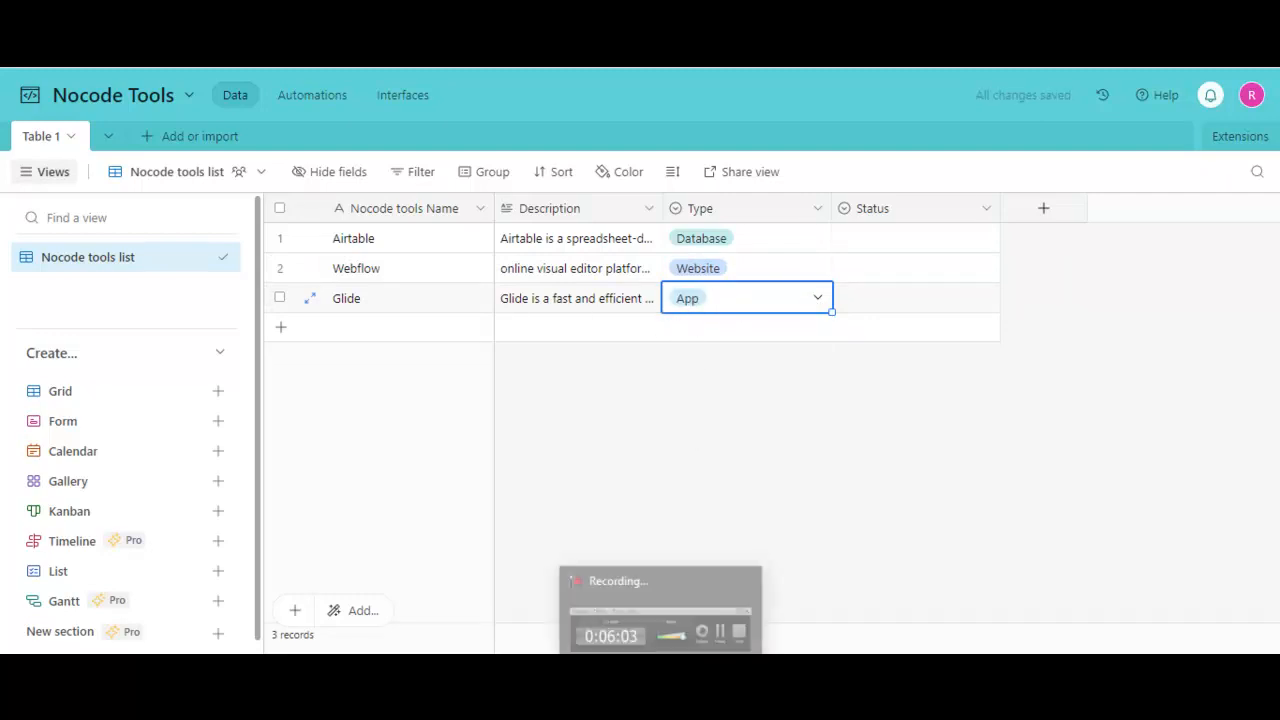
left_click(1190, 588)
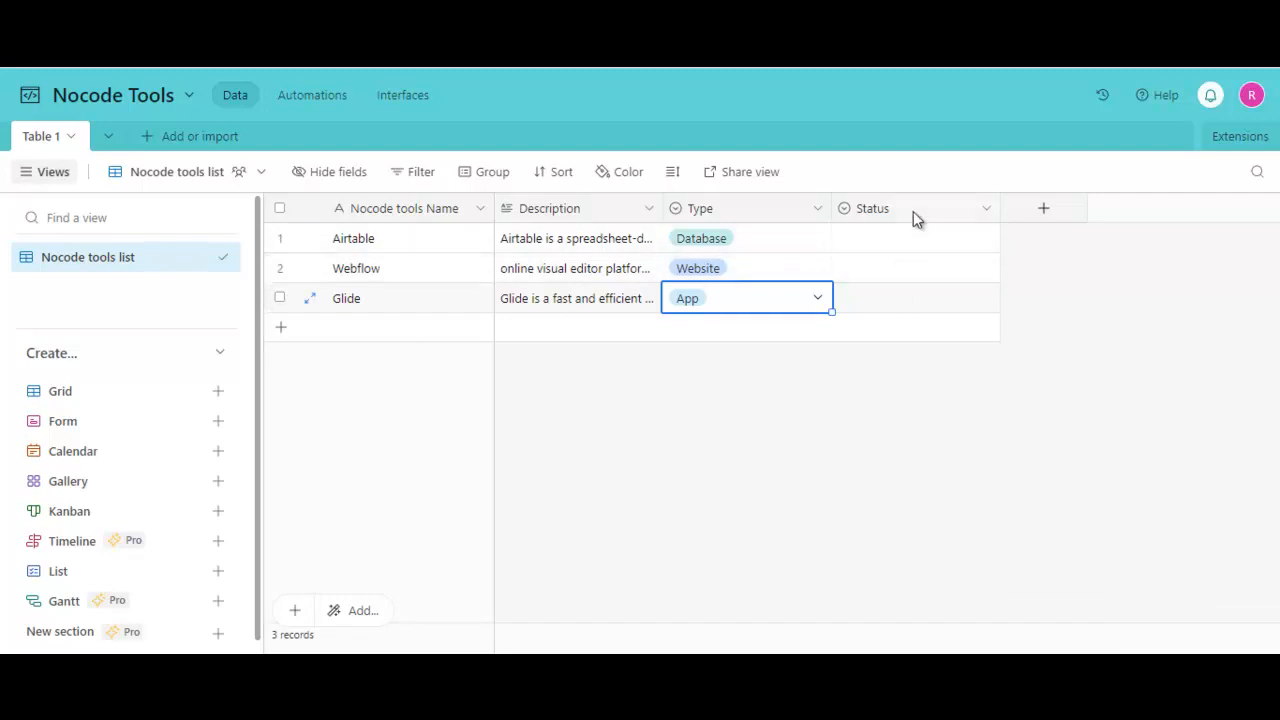
Rename the Status field as "Logo", change its field type to Attachment and save it
double_click(865, 208)
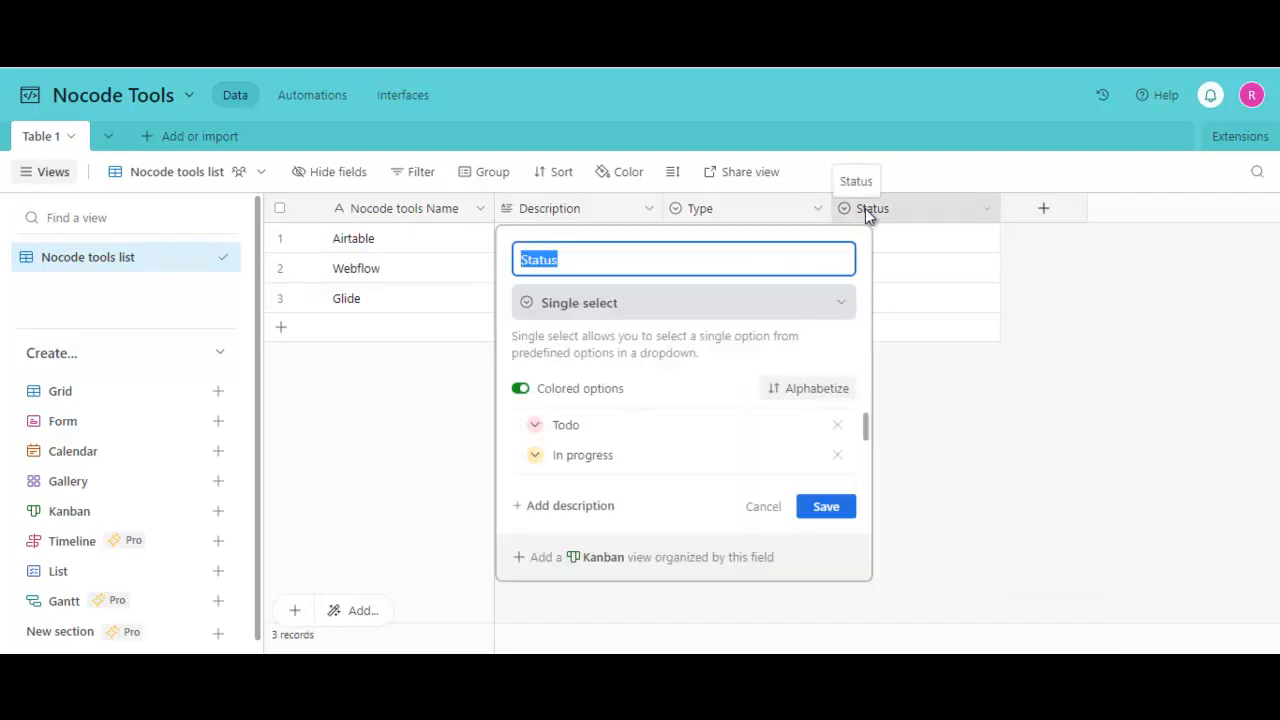
type("LK")
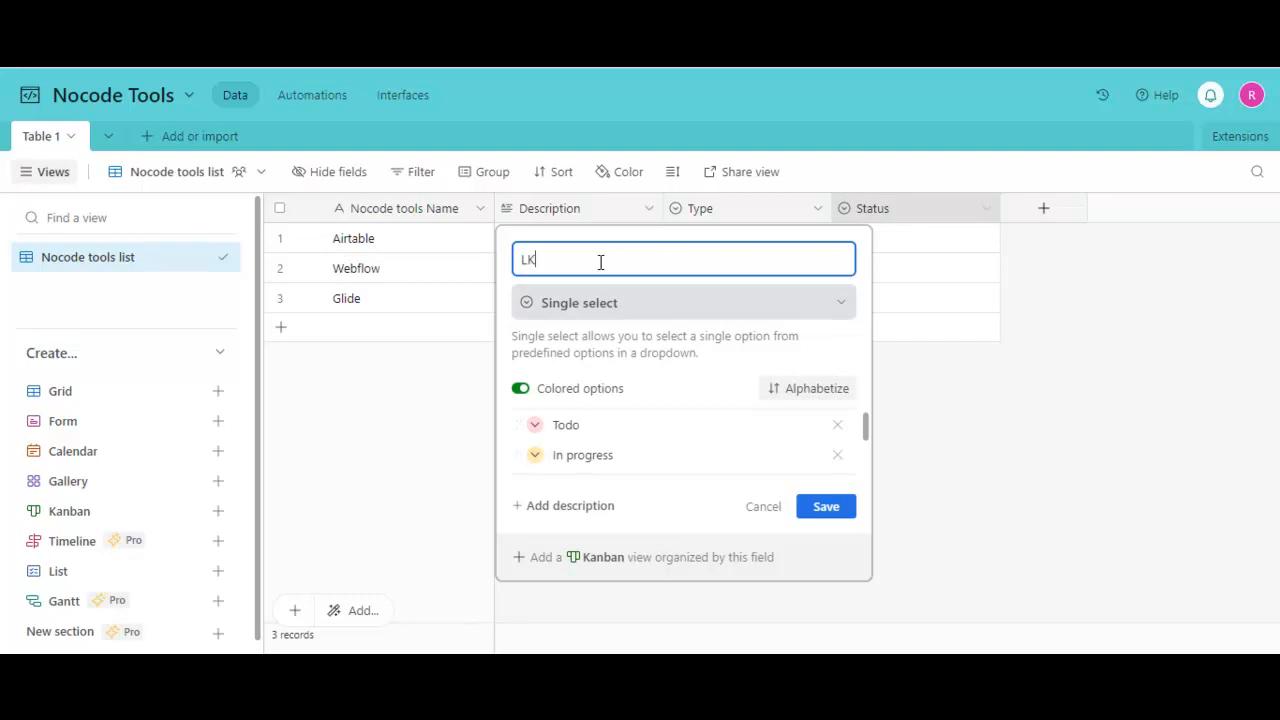
type("oh")
type("ogo")
left_click(834, 309)
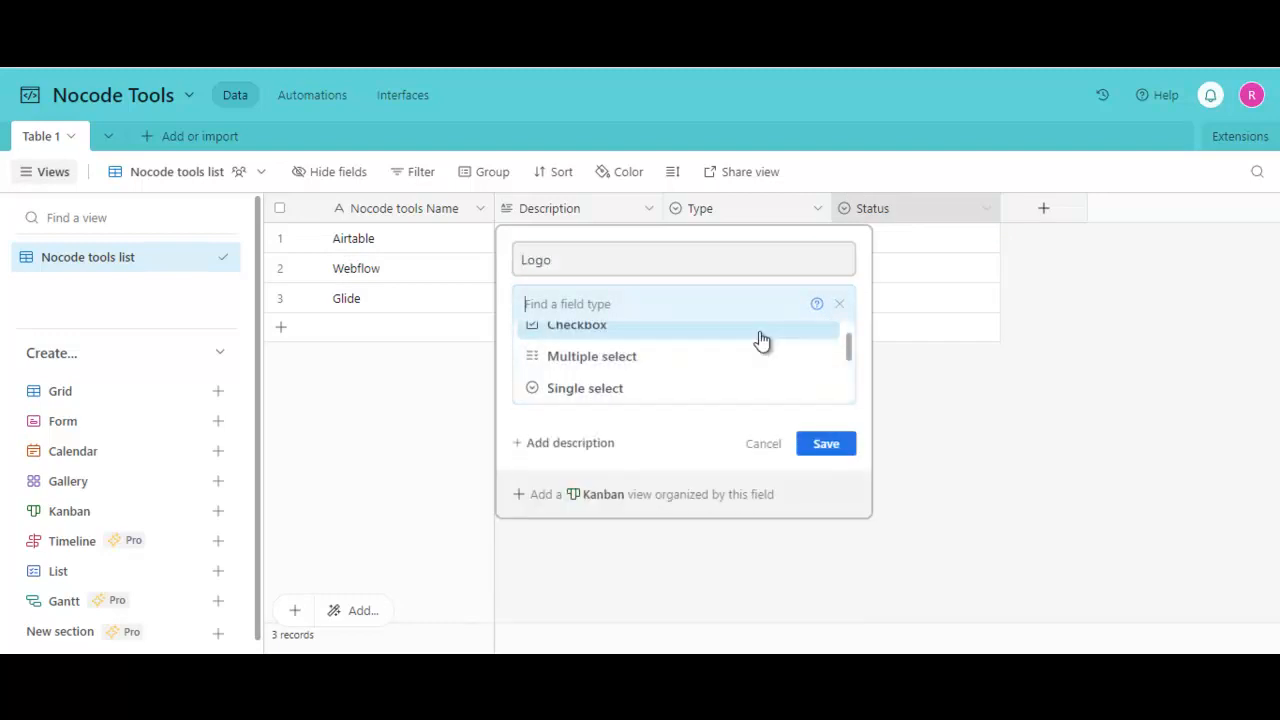
scroll(603, 352, "down", 6)
scroll(597, 362, "up", 8)
scroll(575, 357, "down", 4)
scroll(575, 357, "up", 3)
scroll(575, 357, "down", 2)
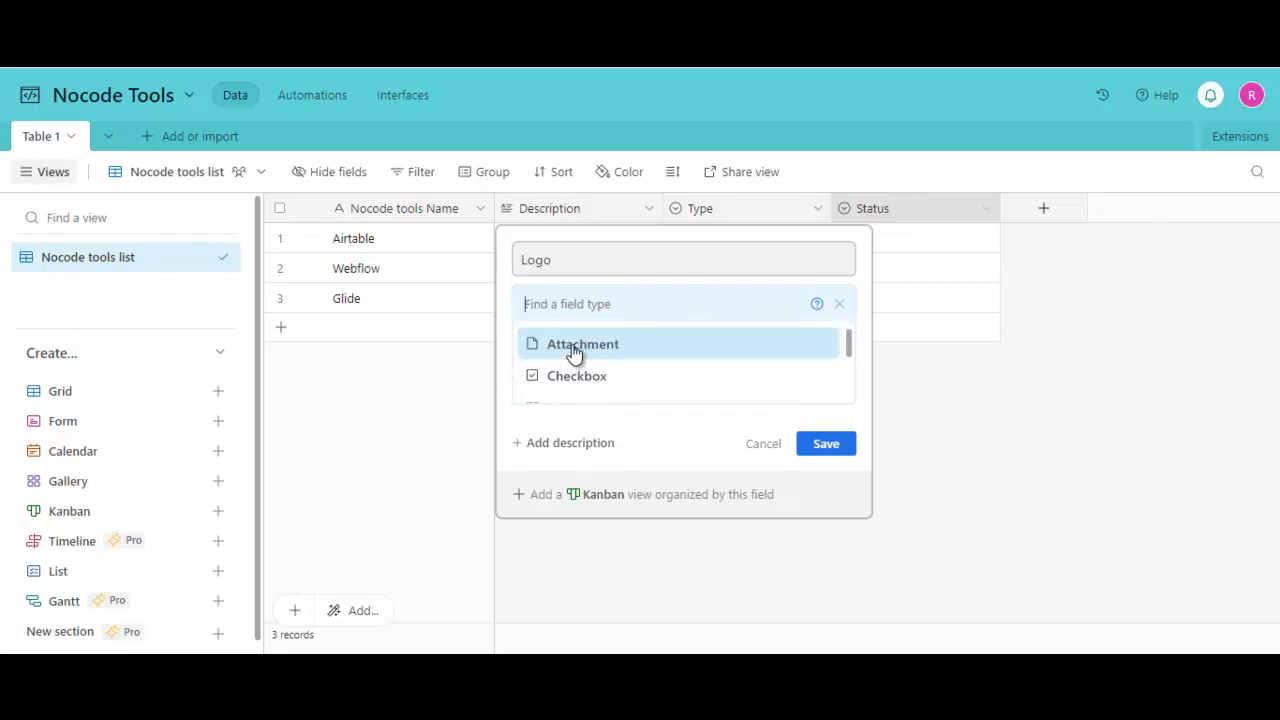
left_click(575, 350)
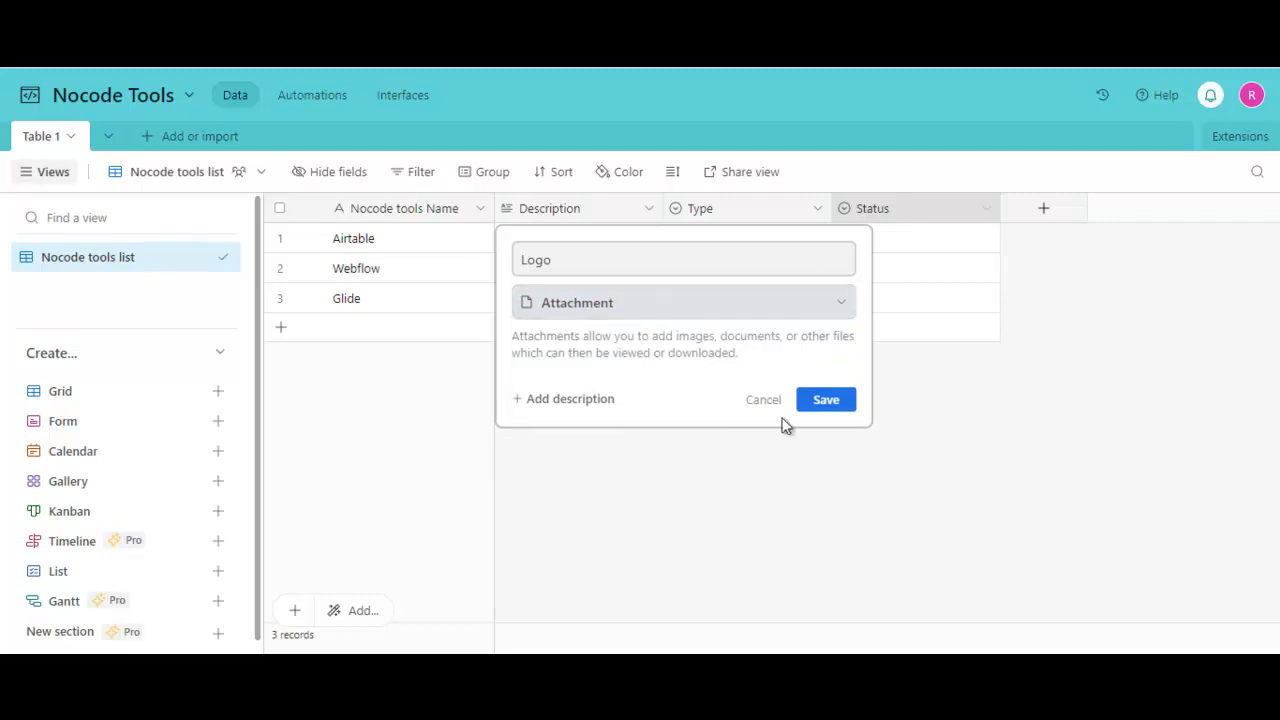
left_click(806, 400)
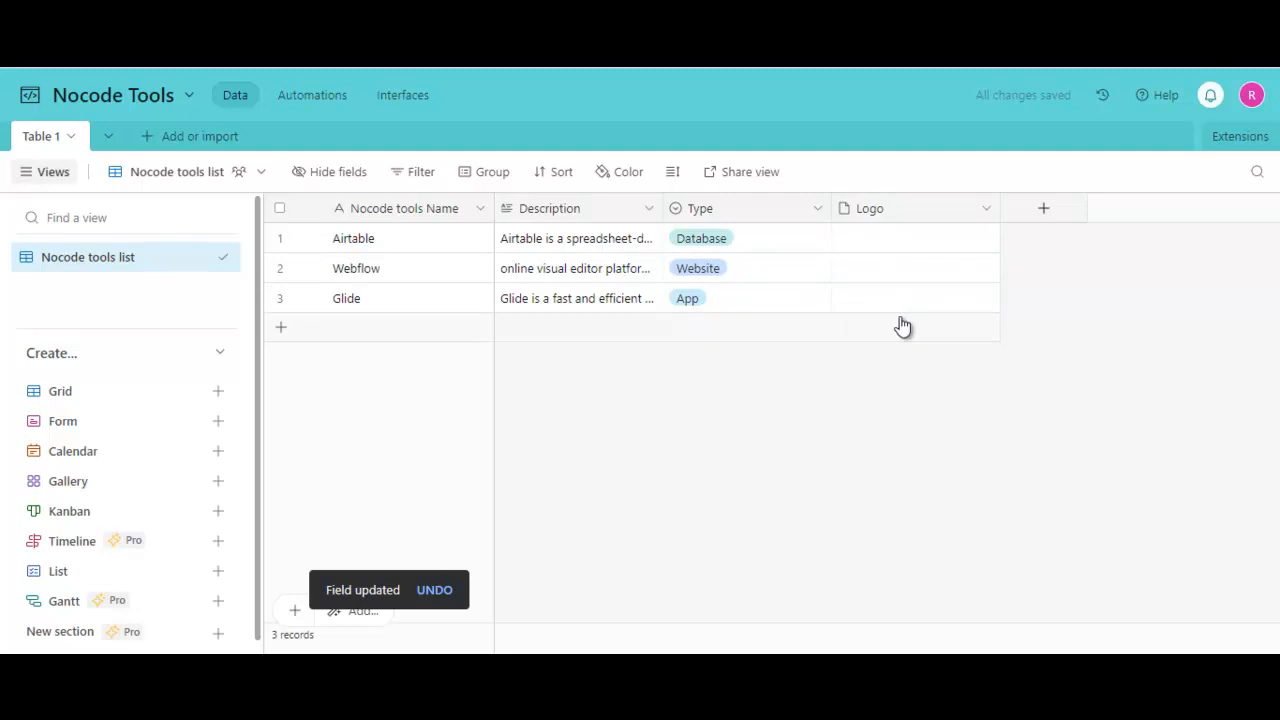
Start adding an attachment to the Airtable record's Logo cell using Web Search as the source
left_click(892, 249)
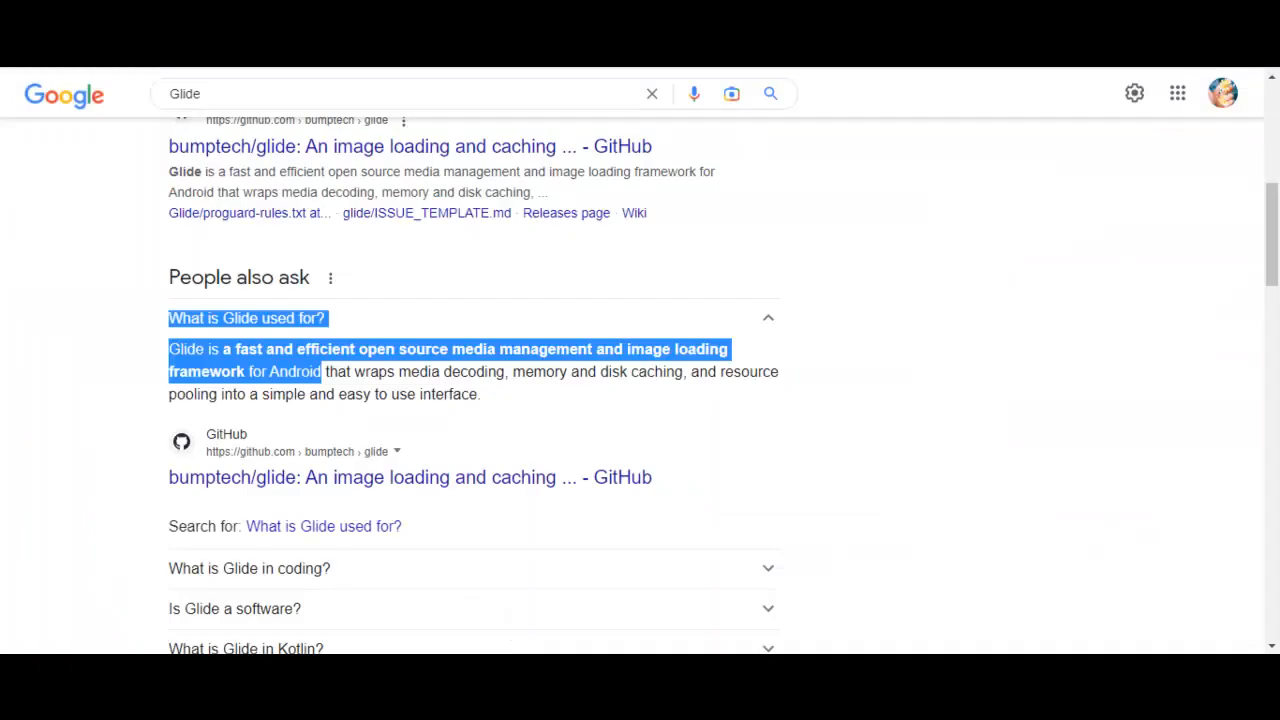
scroll(449, 196, "up", 5)
scroll(449, 196, "up", 1)
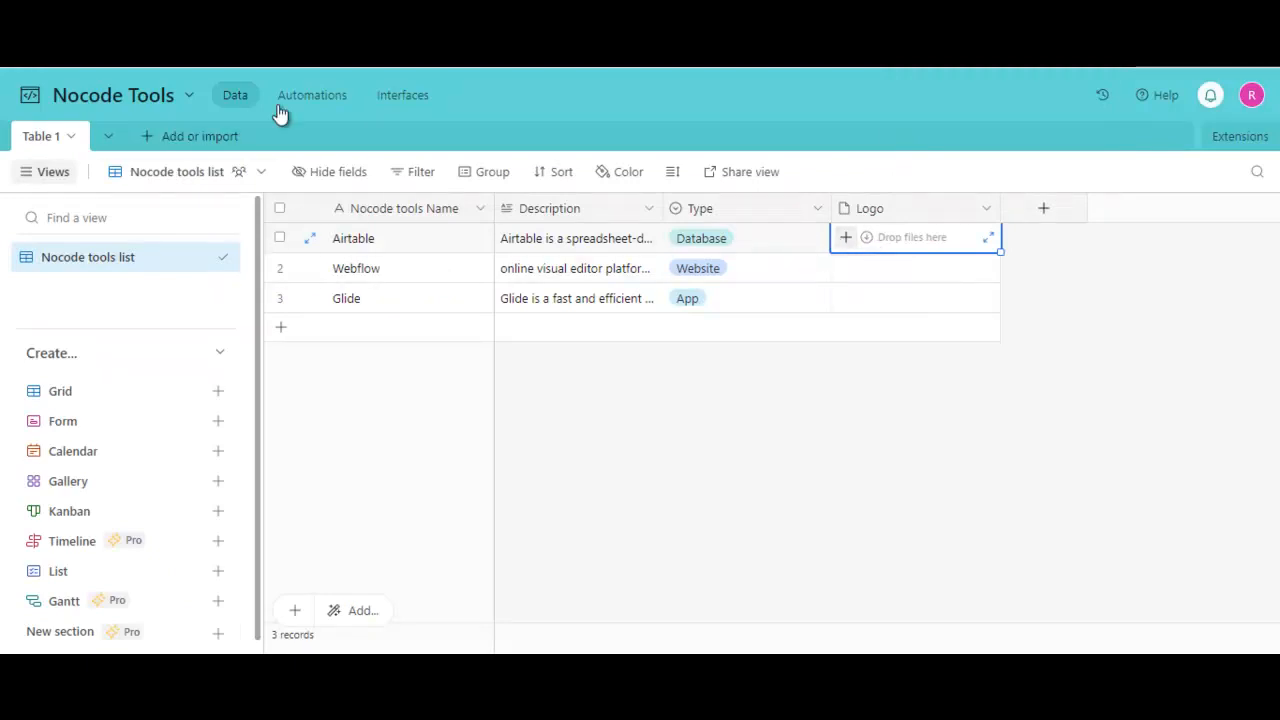
left_click(846, 240)
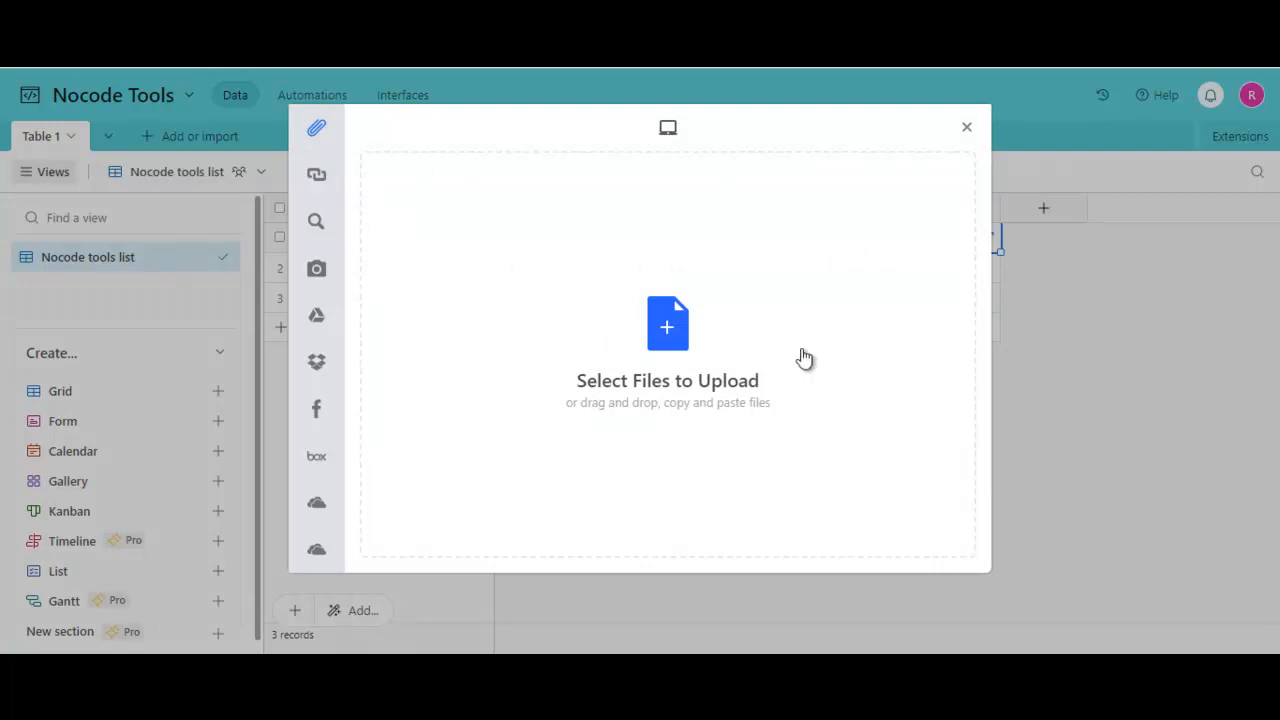
mouse_move(314, 143)
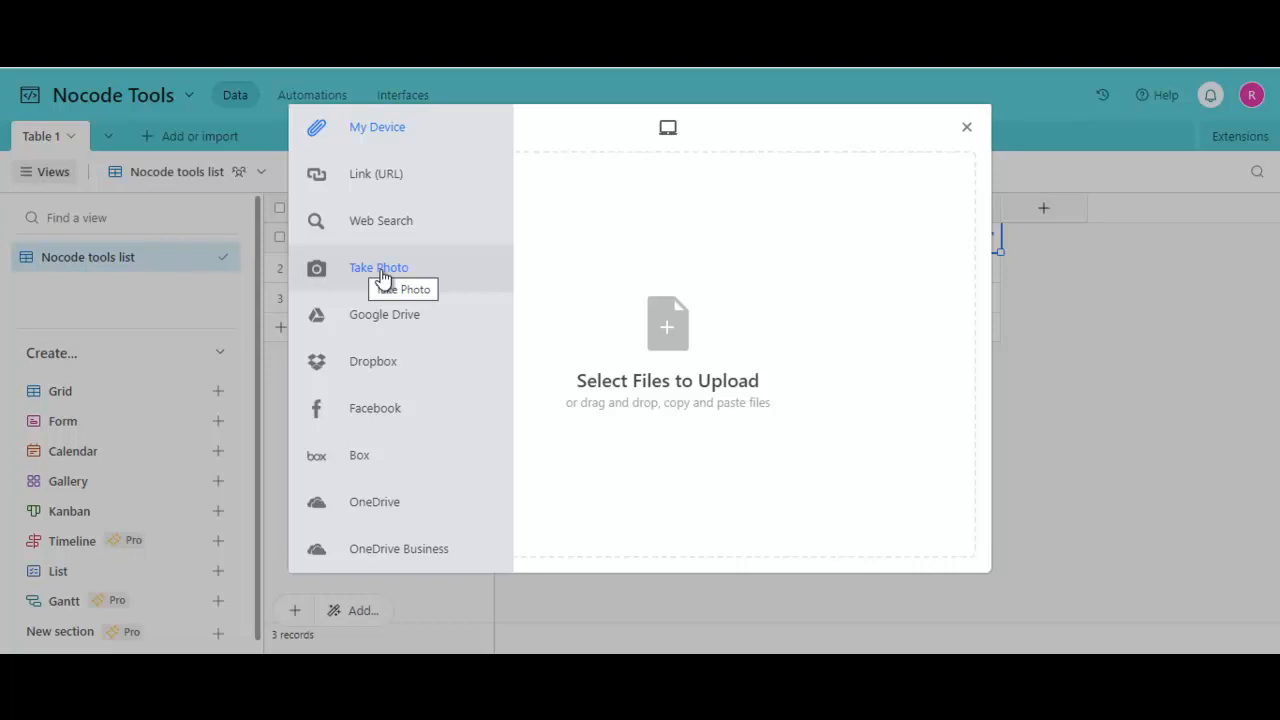
left_click(343, 224)
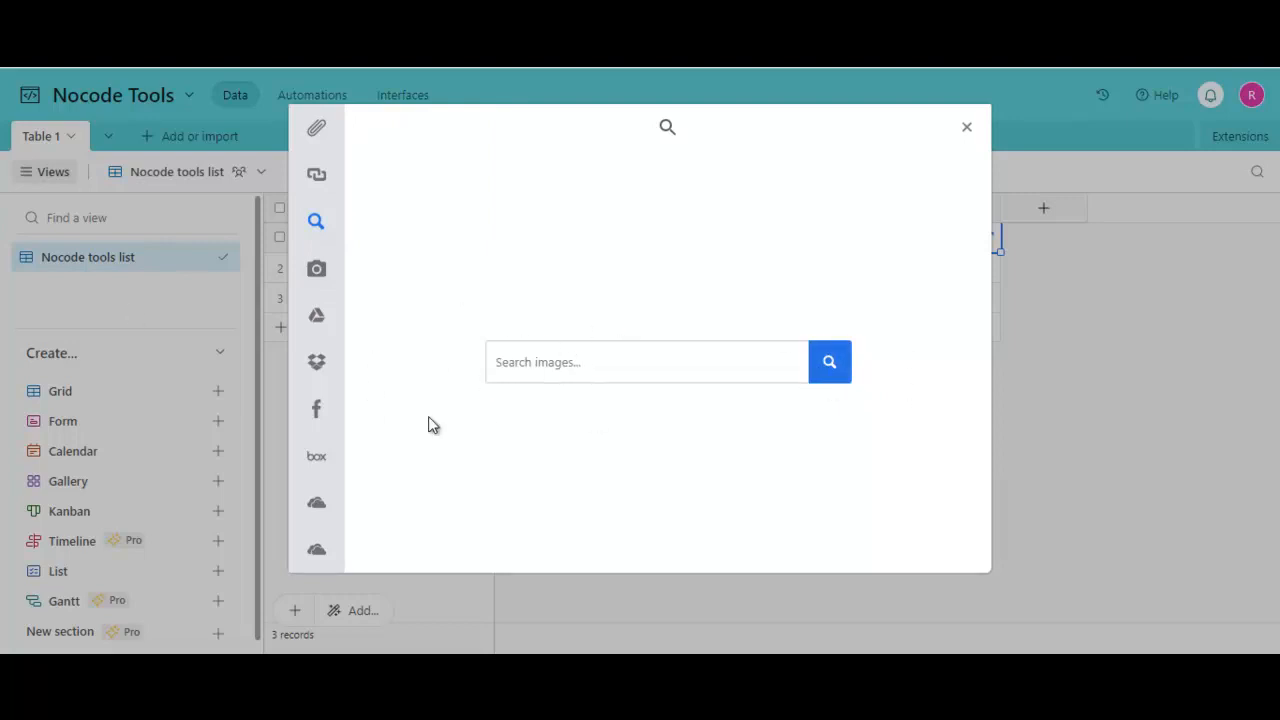
Search the web for images of "airtable logo"
left_click(530, 361)
type("webf")
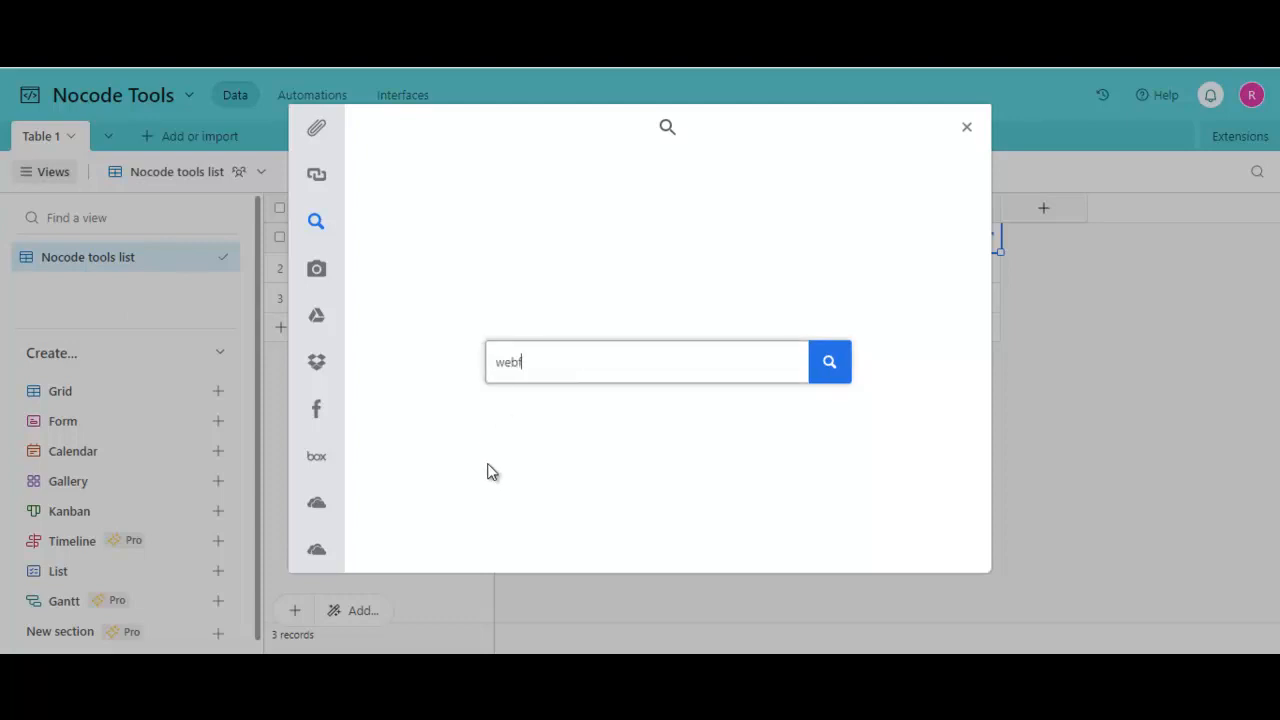
key("BackSpace")
key("BackSpace")
key("BackSpace")
type("ar")
type("rtable")
type(" logo")
left_click(834, 362)
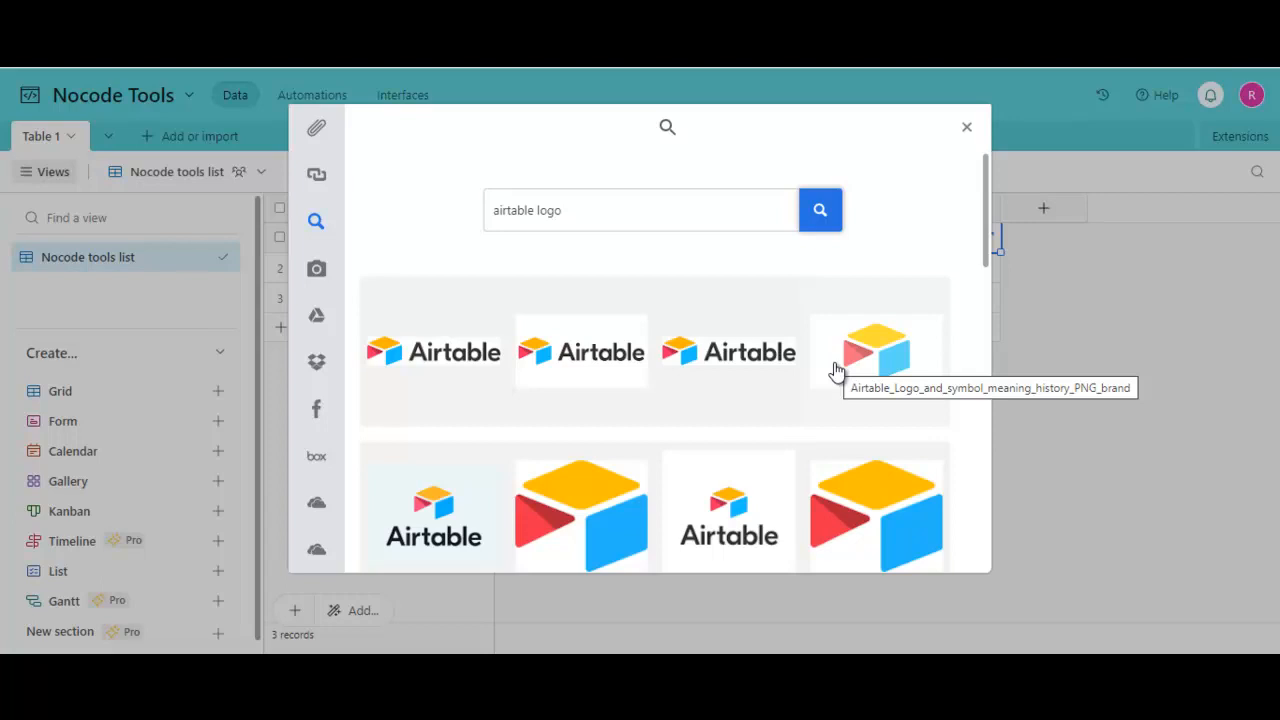
Select the Airtable cube symbol named Airtable_Logo_PNG_Vector_(SVG)_Free_Download and upload it to the Airtable record's Logo cell
scroll(617, 472, "down", 2)
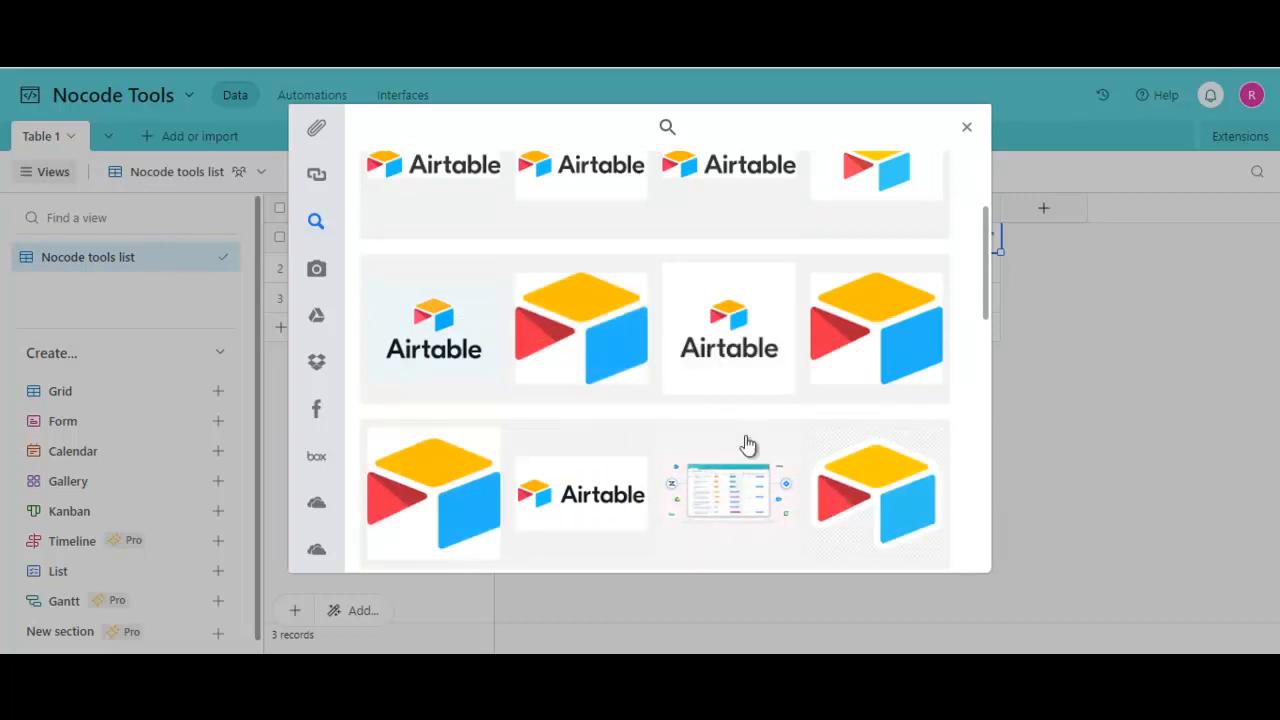
left_click(567, 341)
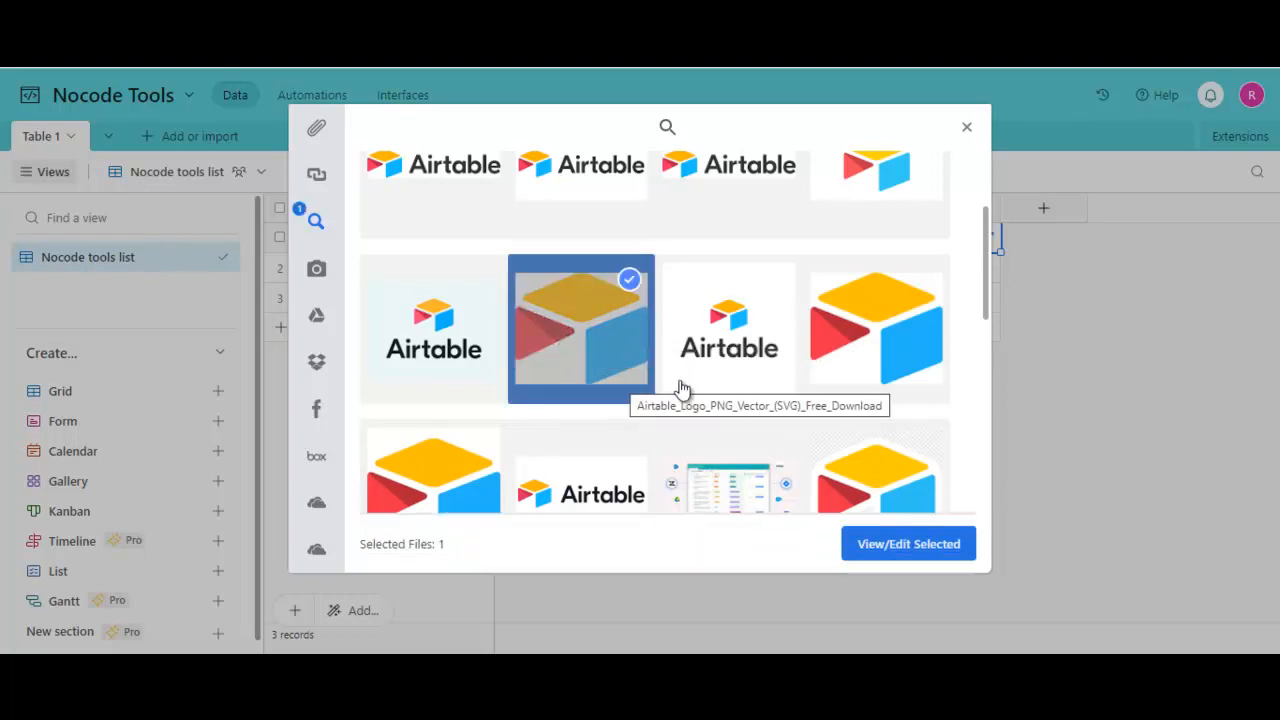
left_click(880, 556)
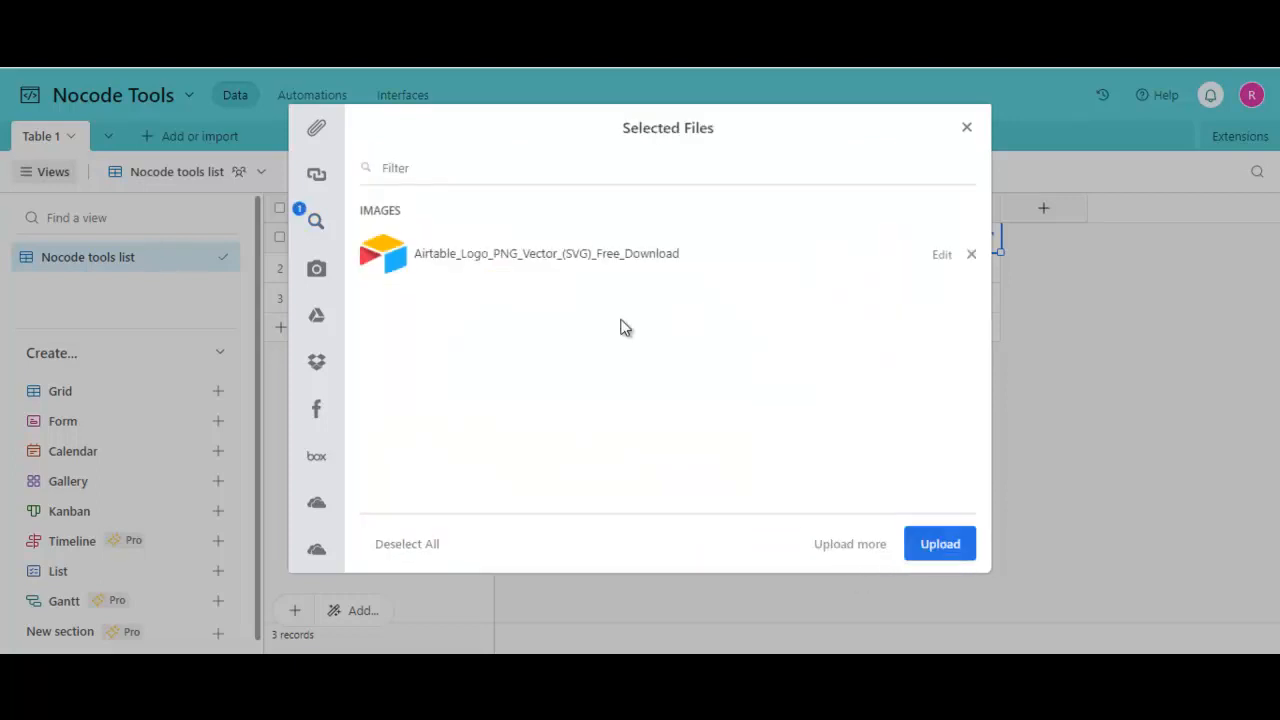
left_click(940, 548)
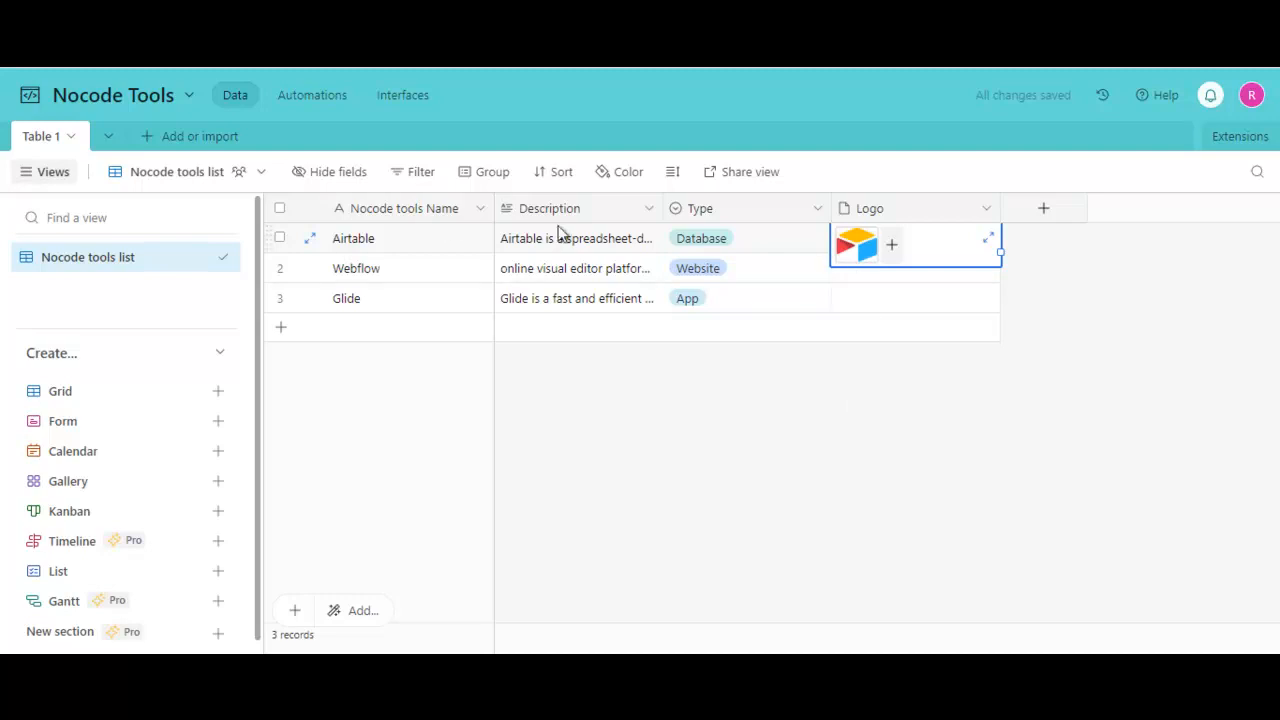
Upload the Airtable app screenshot from the web image results as a second attachment in the Airtable record's Logo cell
left_click(891, 247)
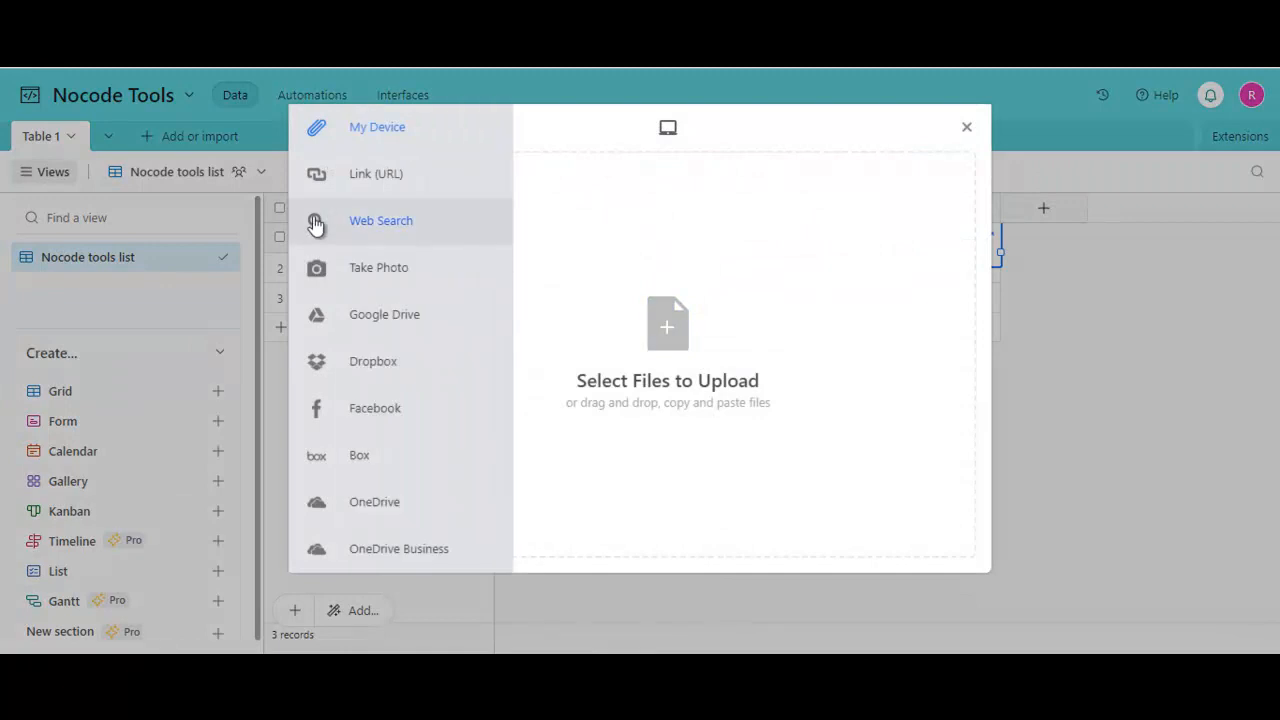
left_click(314, 222)
scroll(663, 508, "down", 4)
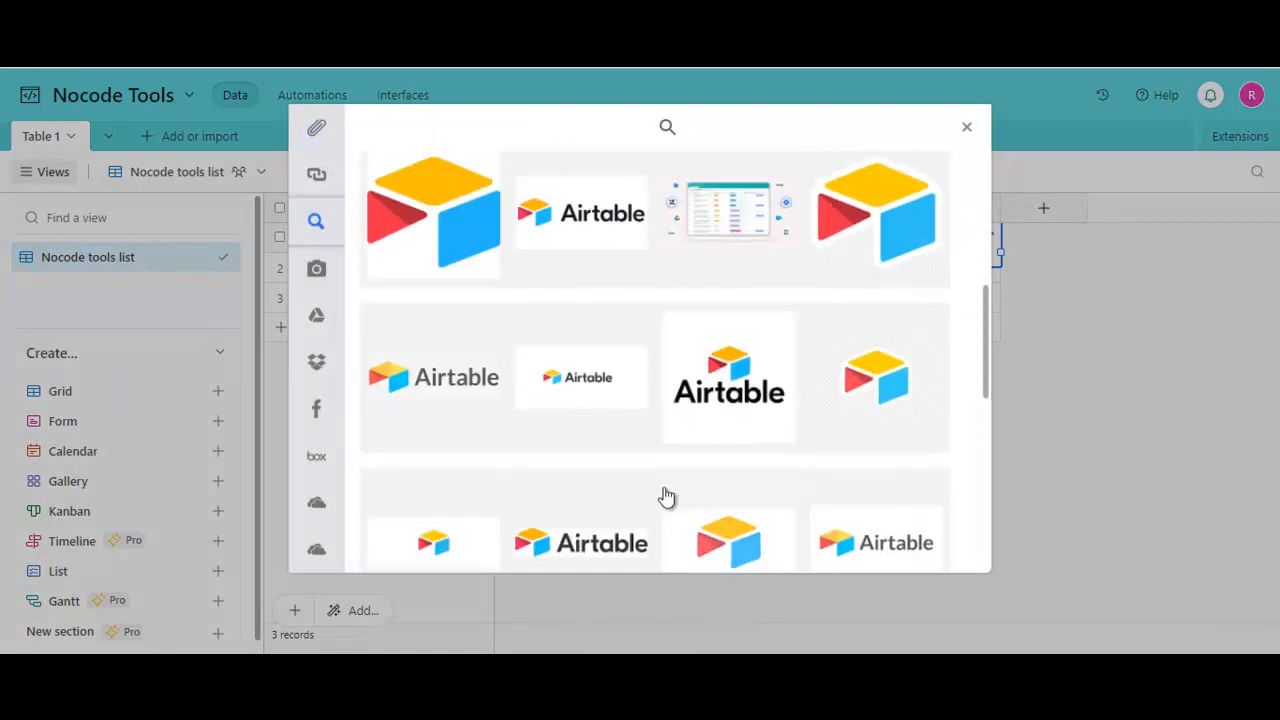
left_click(718, 305)
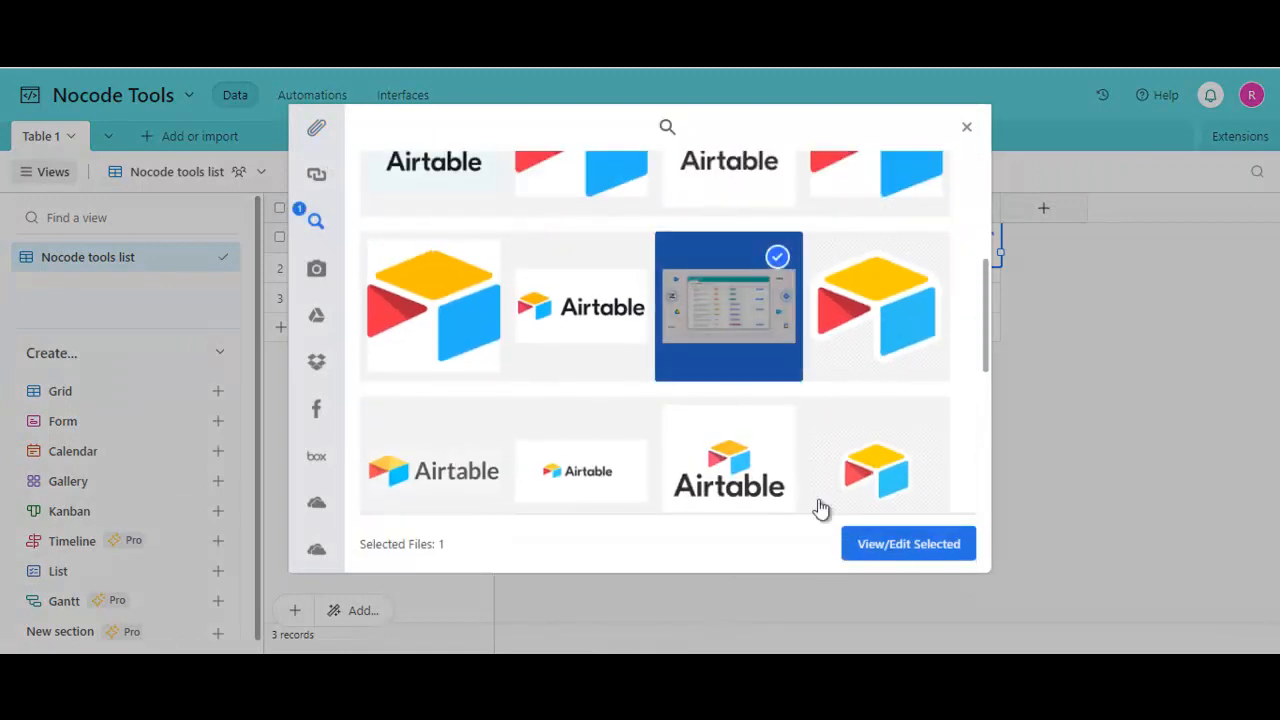
left_click(903, 548)
left_click(966, 550)
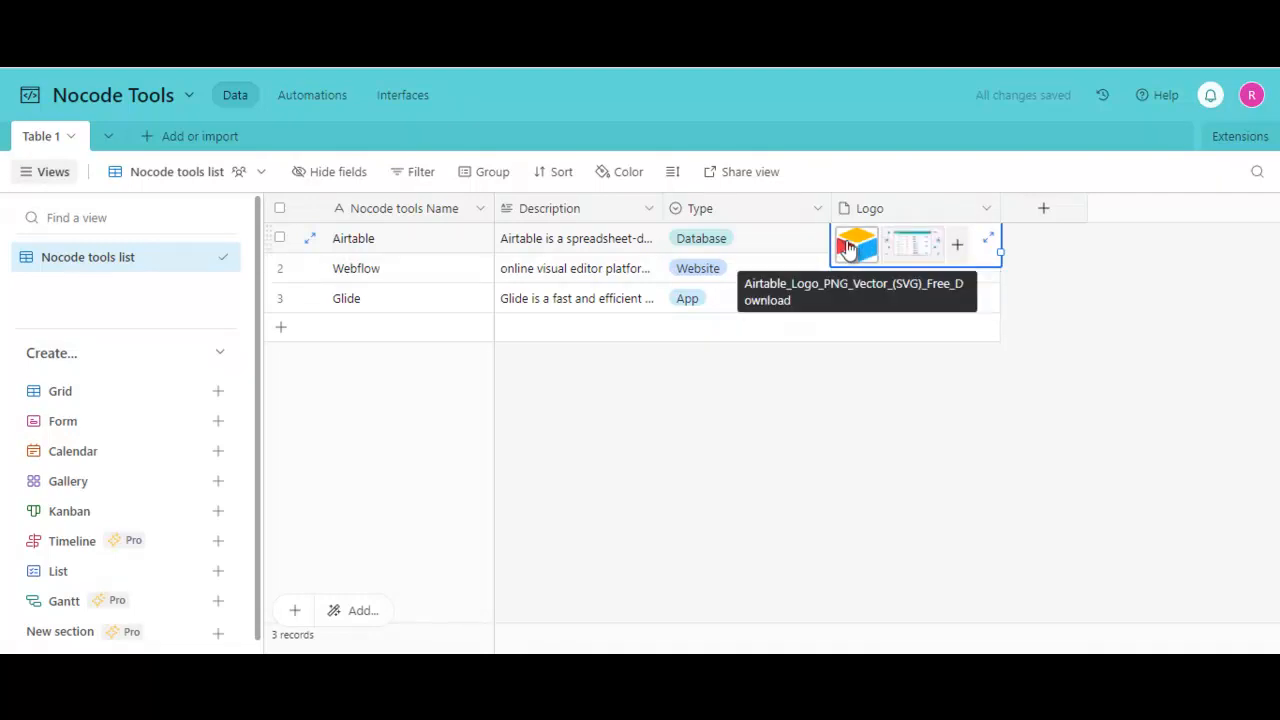
Delete the app screenshot attachment from the Airtable record's Logo cell and close the attachment preview
left_click(913, 247)
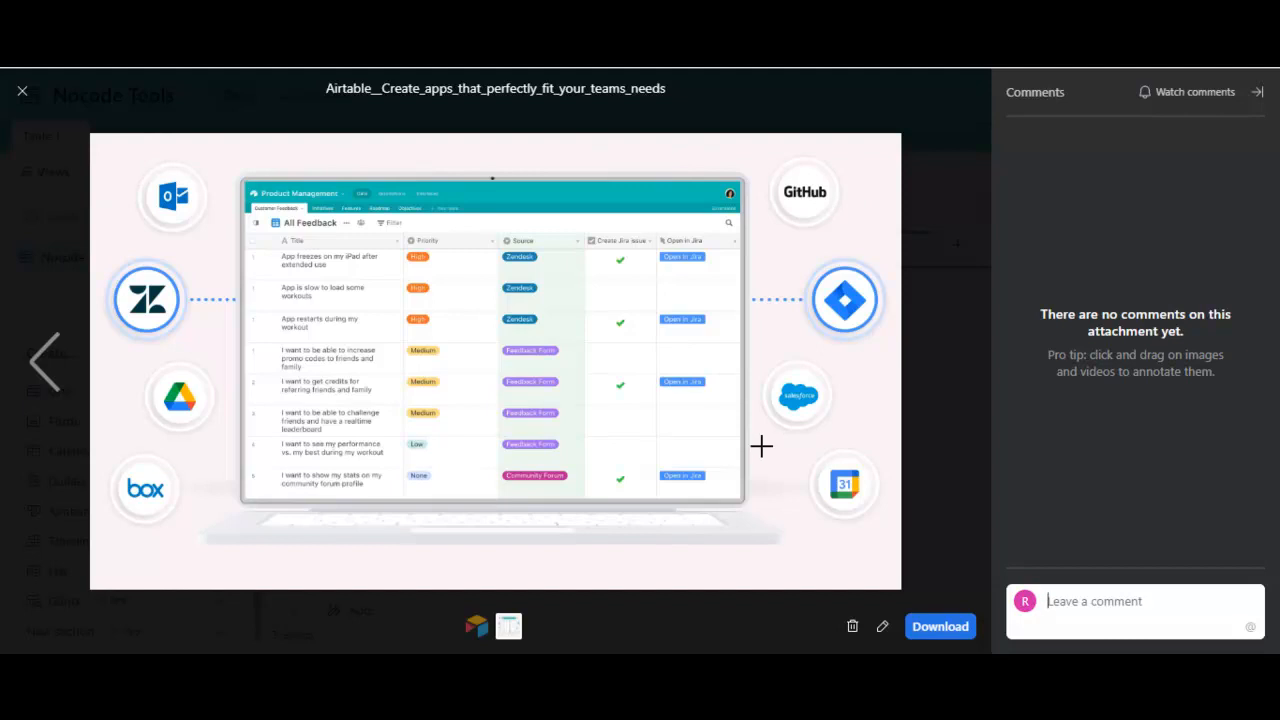
left_click(853, 628)
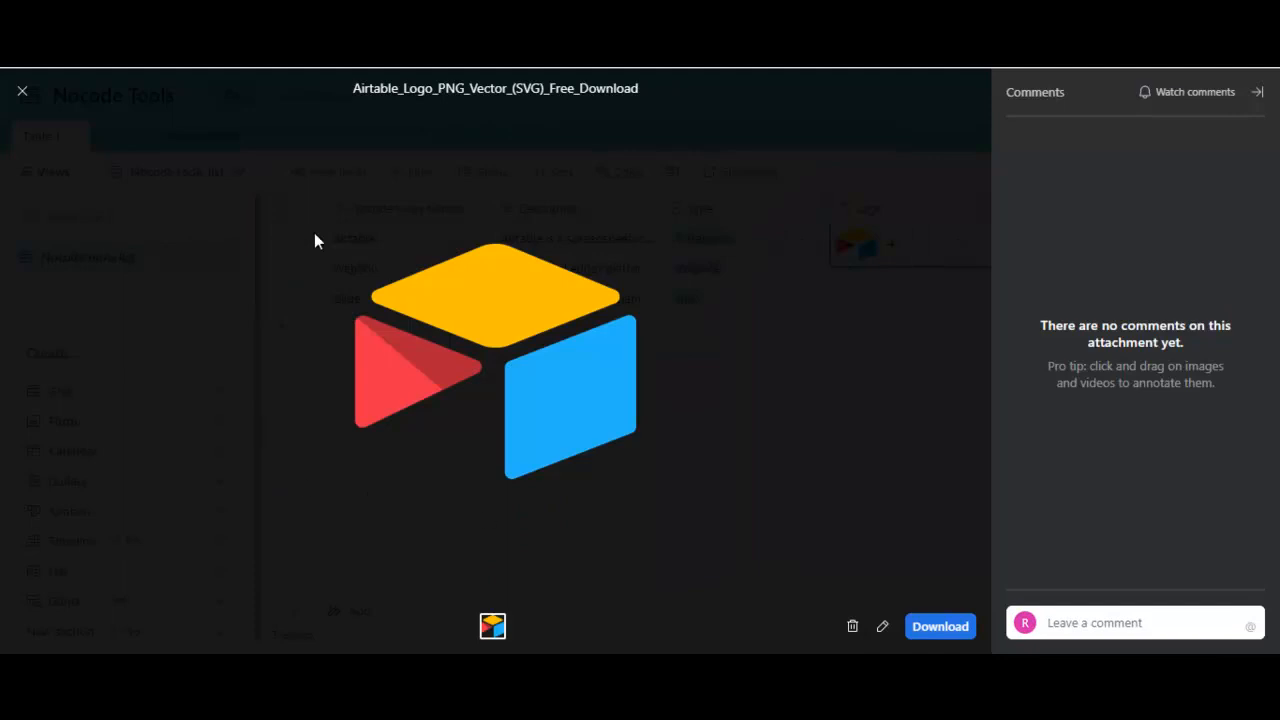
left_click(22, 93)
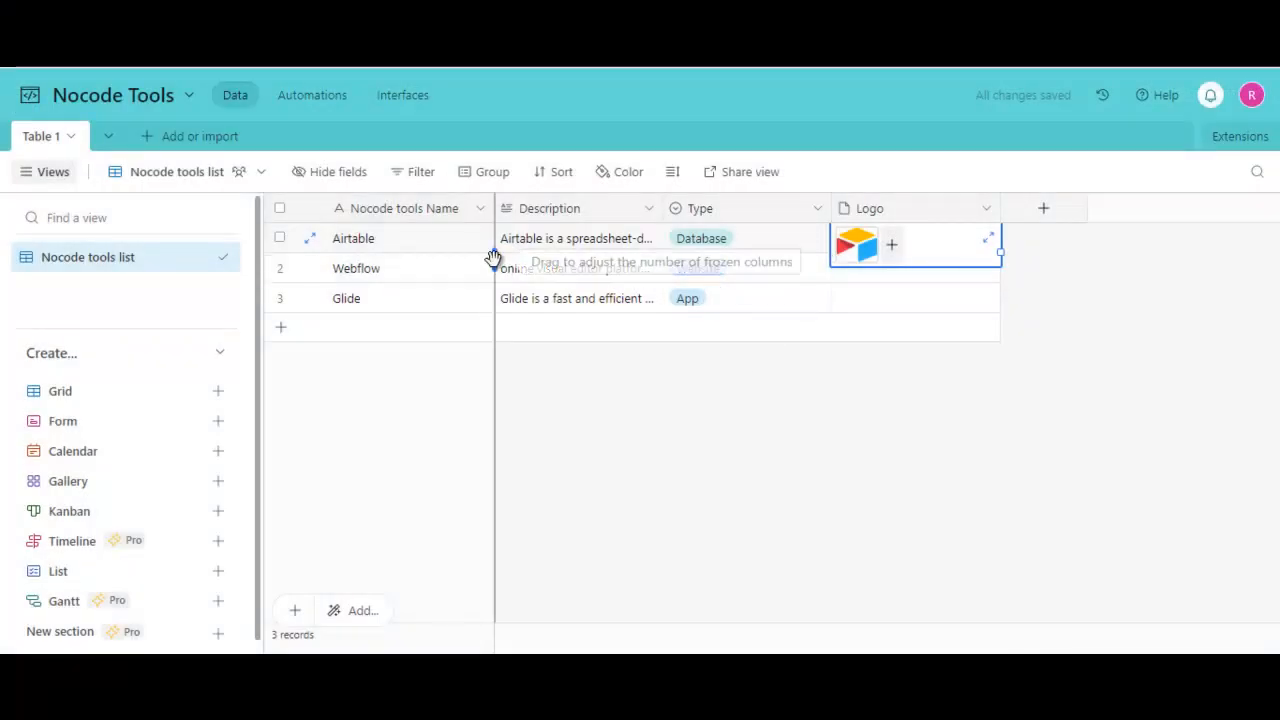
Search the web for "webflow logo" and upload the blue square W image to the Webflow record's Logo cell
left_click(857, 279)
left_click(848, 269)
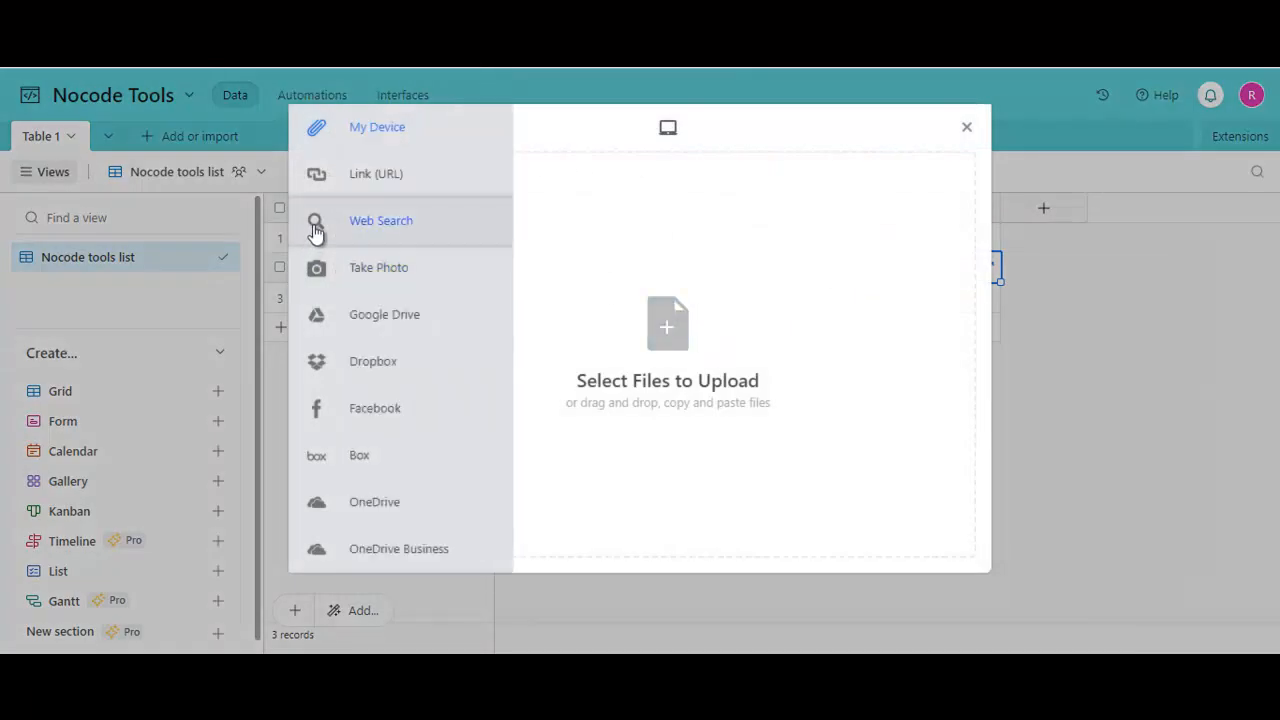
left_click(316, 221)
double_click(535, 207)
type("webflow")
key("Return")
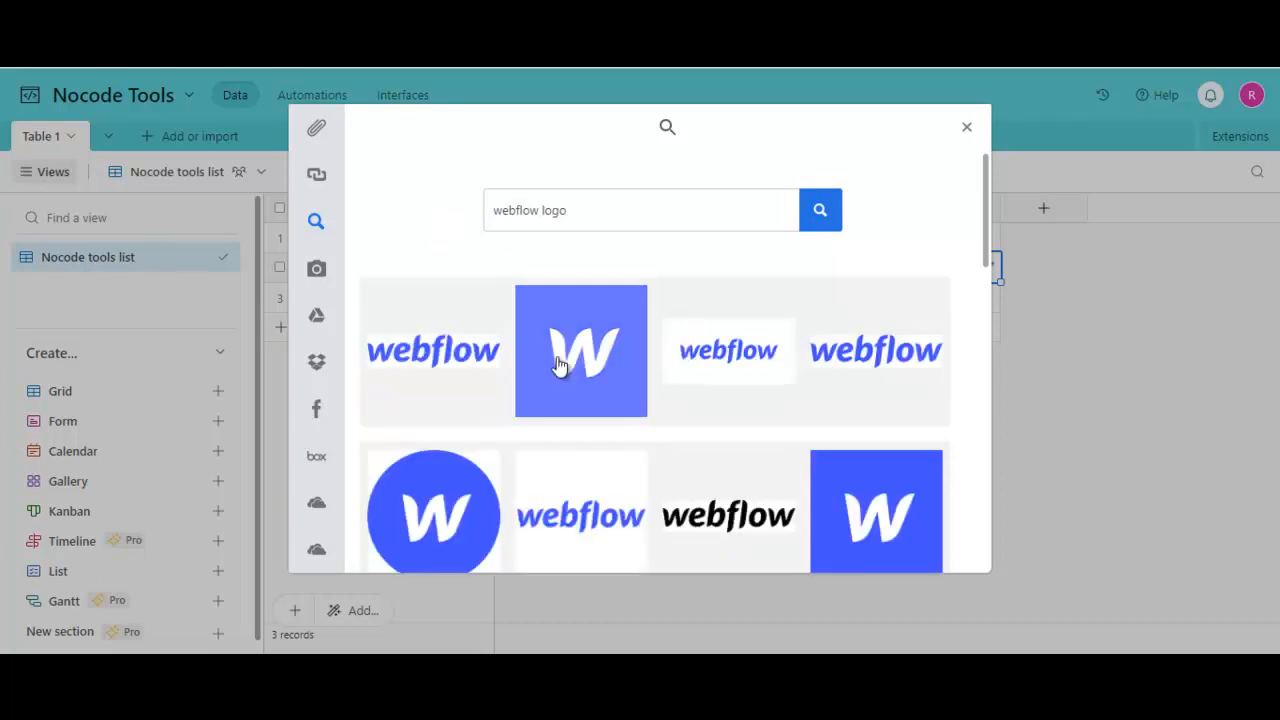
left_click(562, 368)
left_click(944, 554)
left_click(944, 550)
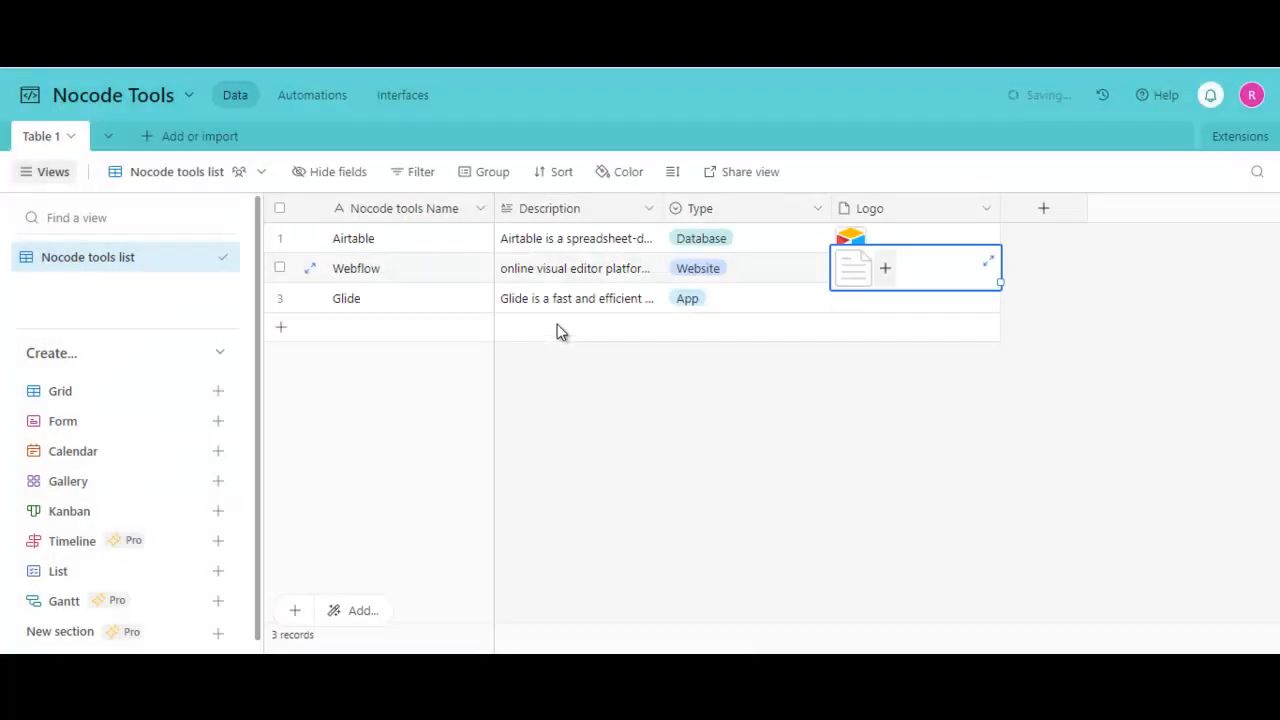
Search the web for "glide logo" and upload the blue script Glide image to the Glide record's Logo cell
left_click(858, 297)
left_click(848, 297)
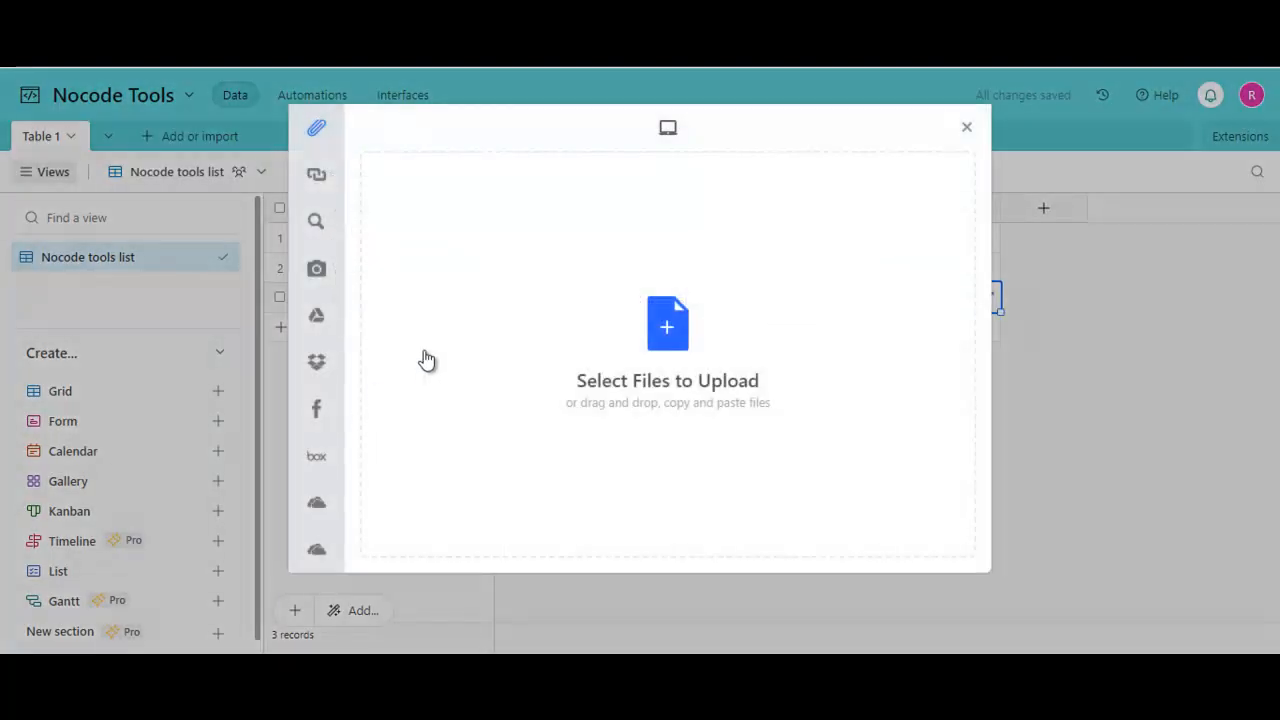
left_click(315, 220)
double_click(528, 205)
type("glide")
left_click(431, 224)
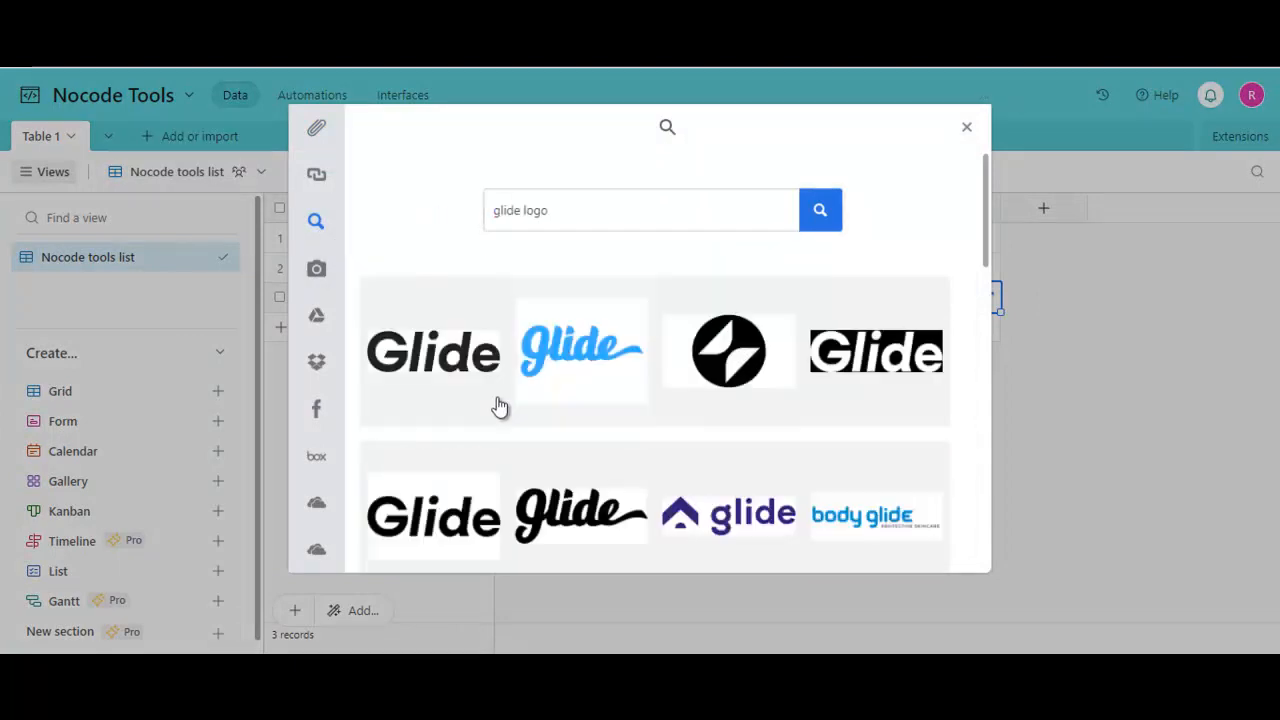
left_click(617, 366)
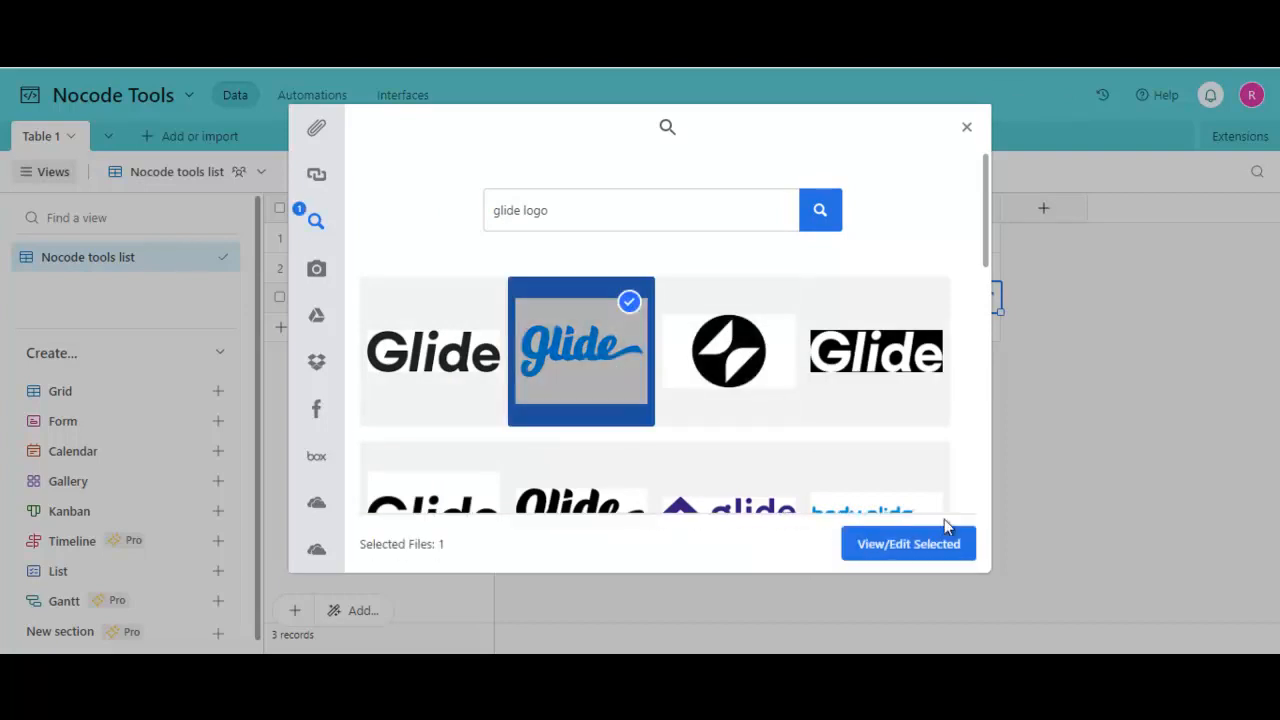
left_click(928, 545)
left_click(937, 547)
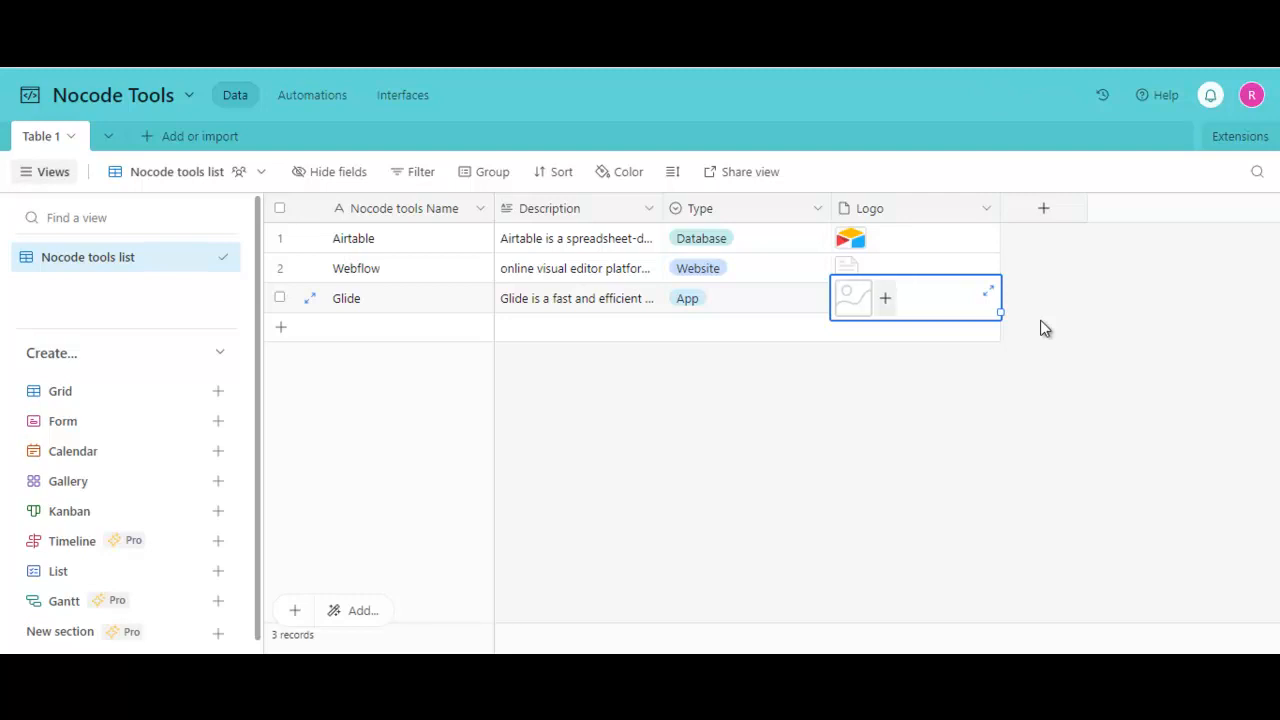
left_click(910, 508)
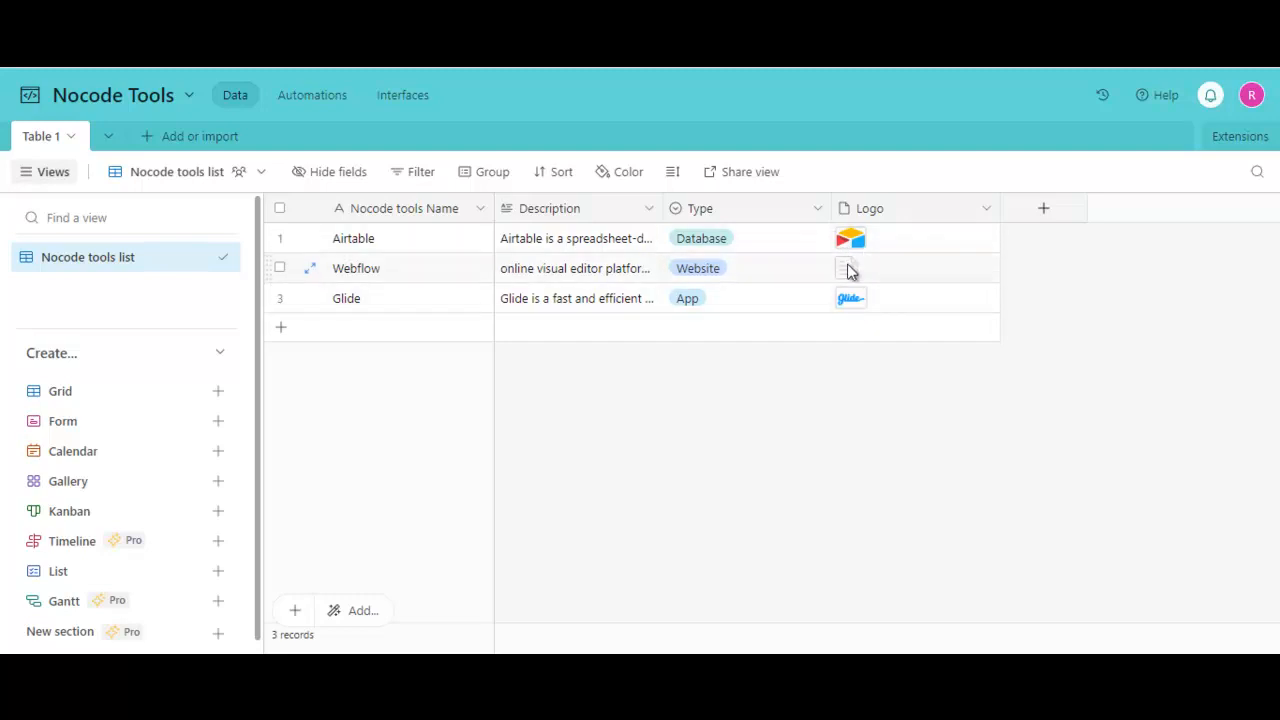
Search the web for "webflowlogo" and add the blue webflow wordmark image to the Webflow record's Logo cell
left_click(851, 271)
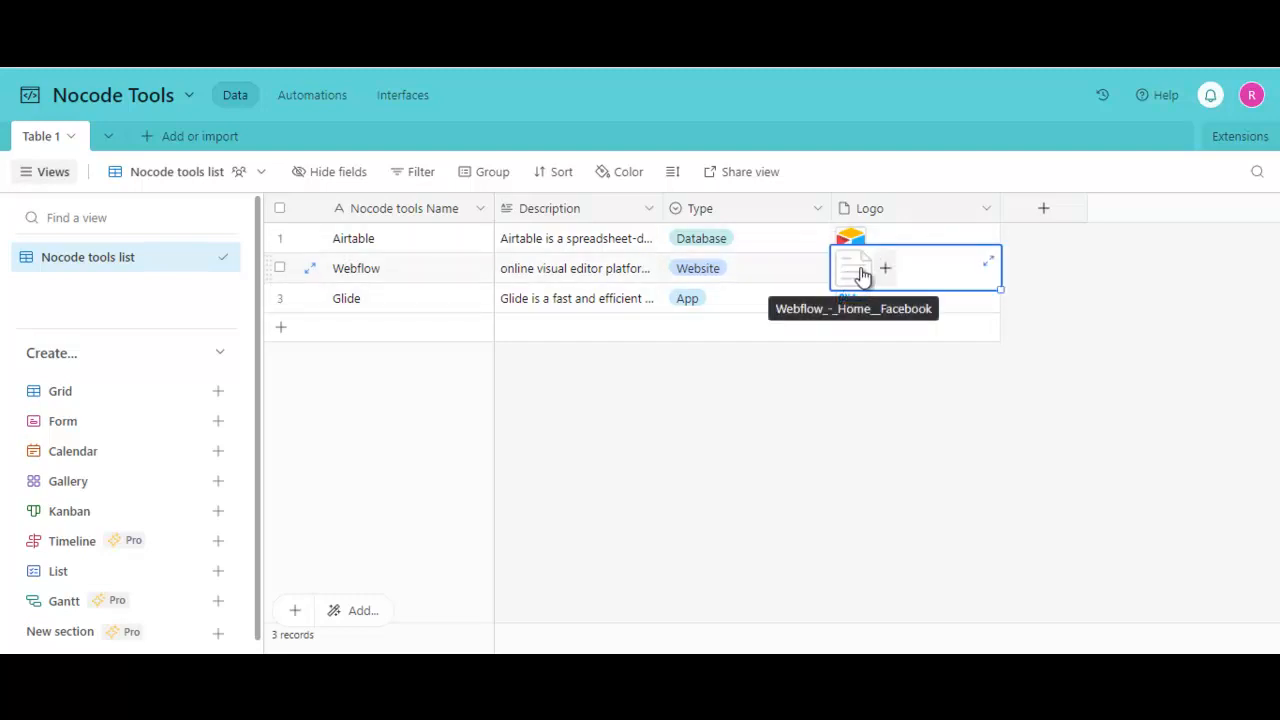
left_click(887, 271)
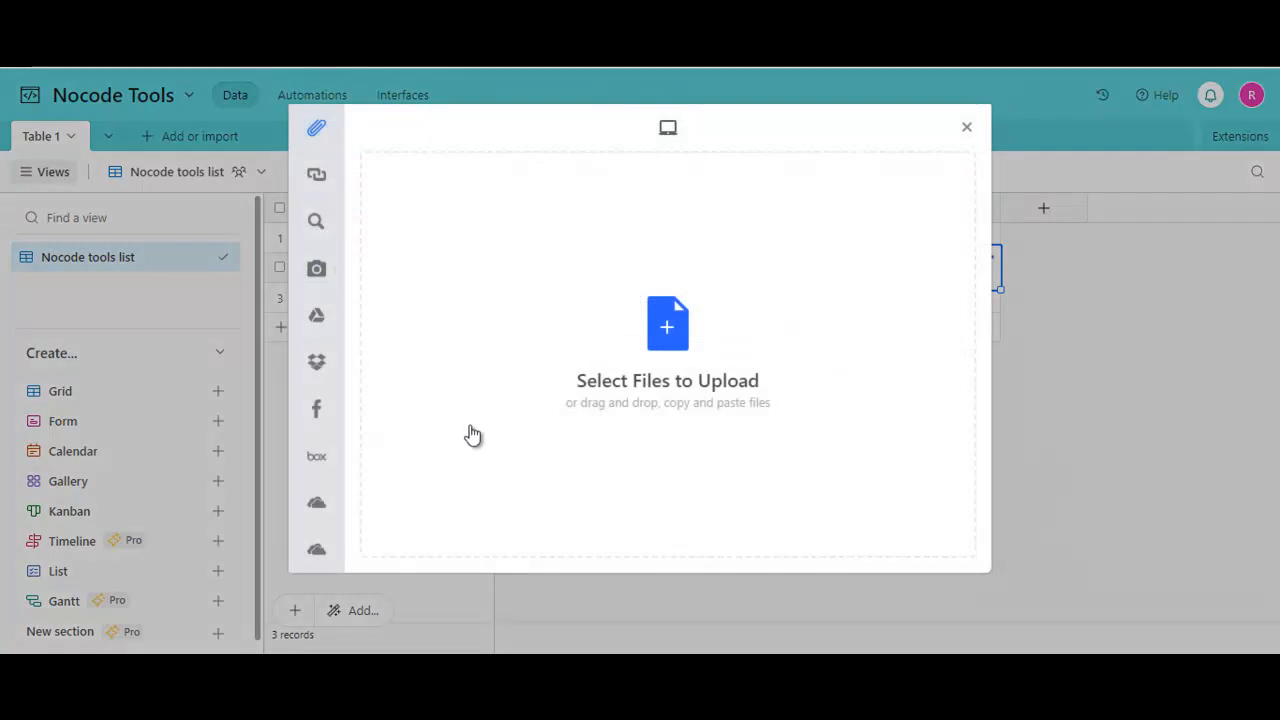
left_click(314, 220)
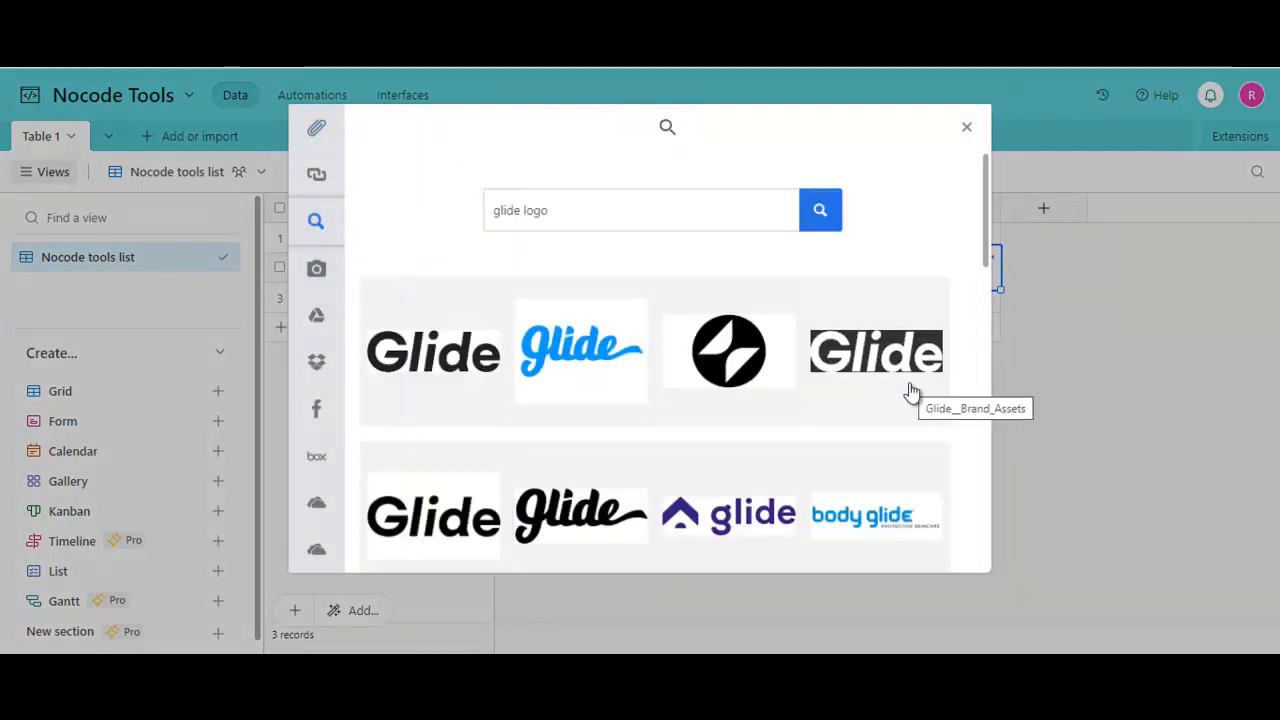
left_click(504, 207)
double_click(504, 207)
type("webflow")
key("Return")
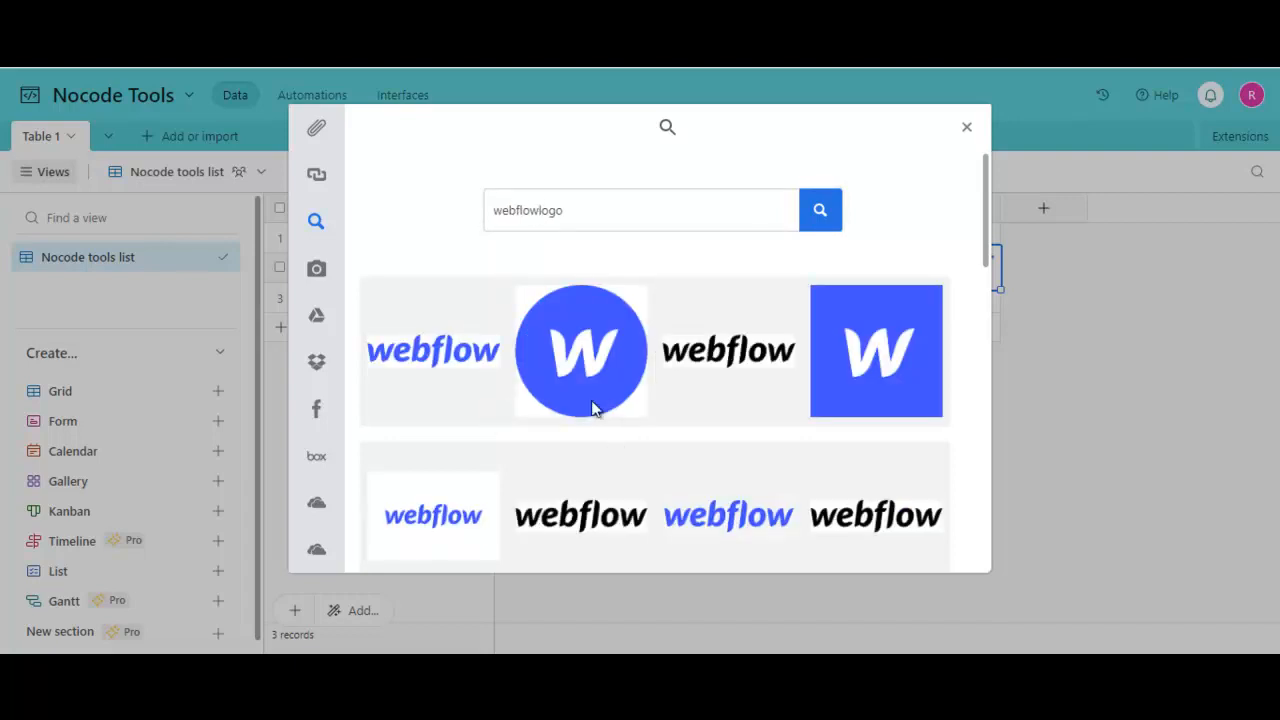
left_click(423, 366)
left_click(895, 544)
left_click(955, 542)
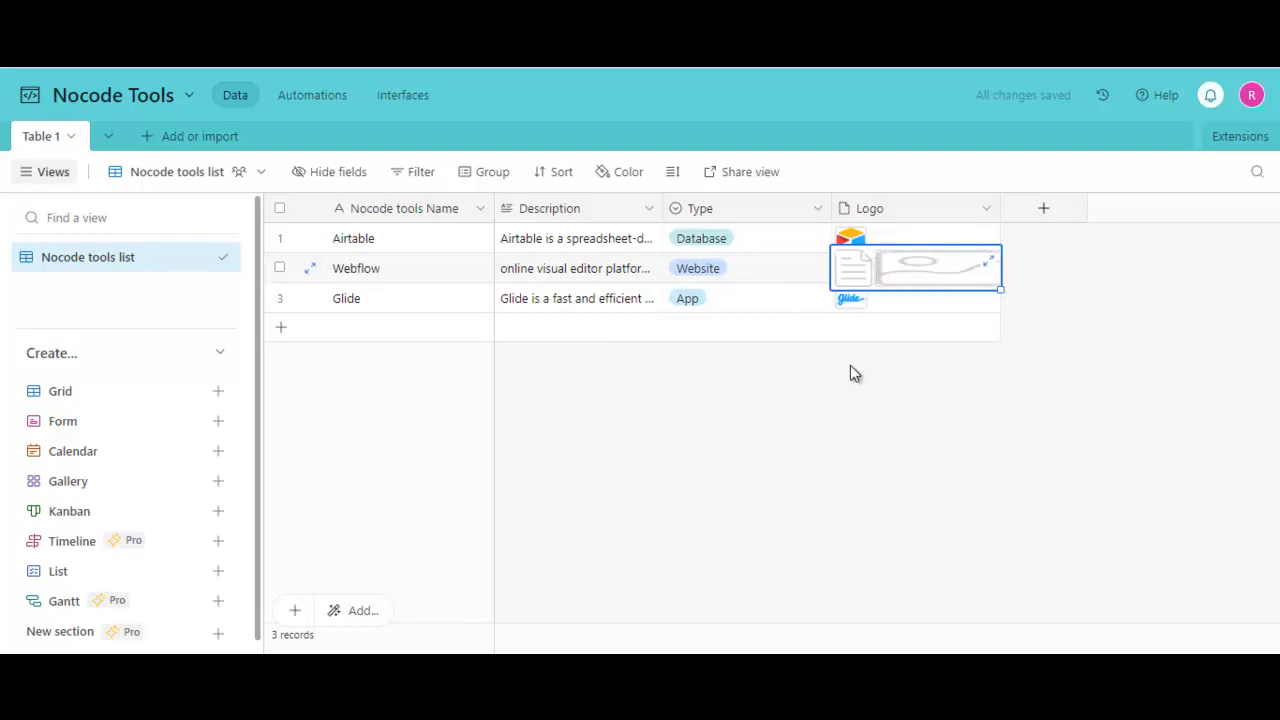
Delete the Webflow_-_Home__Facebook attachment from the Webflow record's Logo cell and close the preview
left_click(860, 280)
left_click(852, 630)
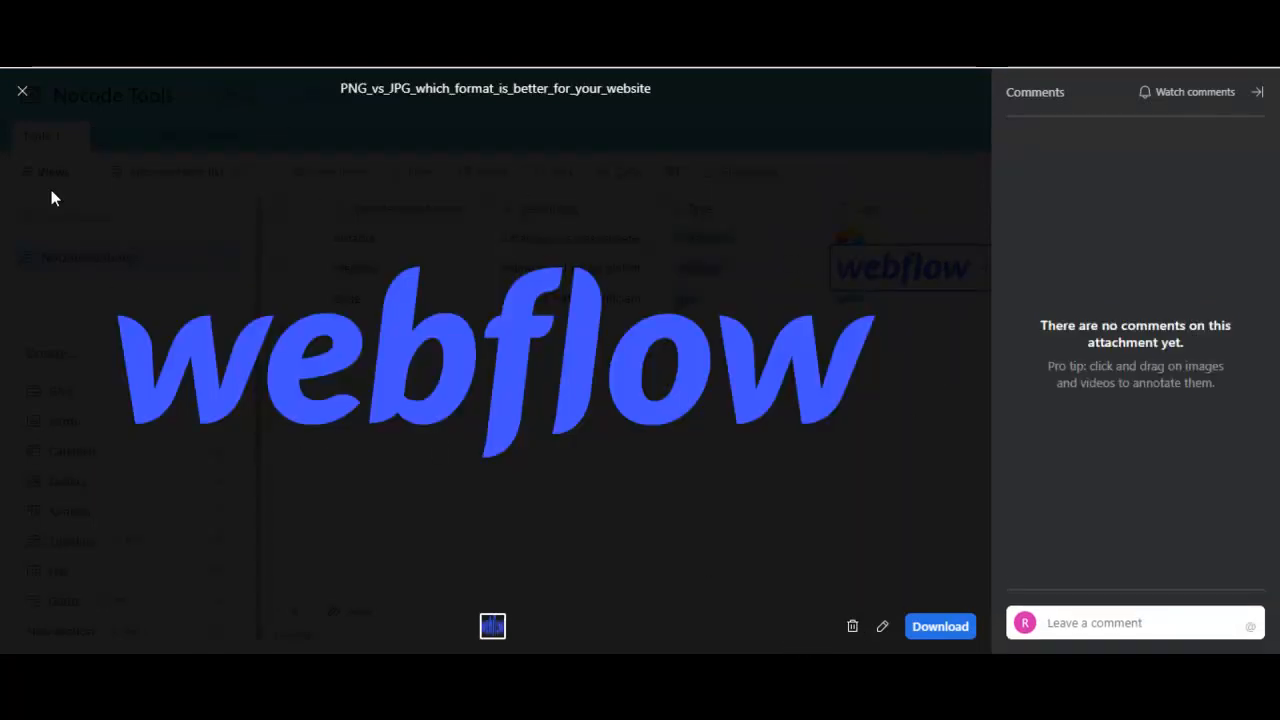
left_click(21, 93)
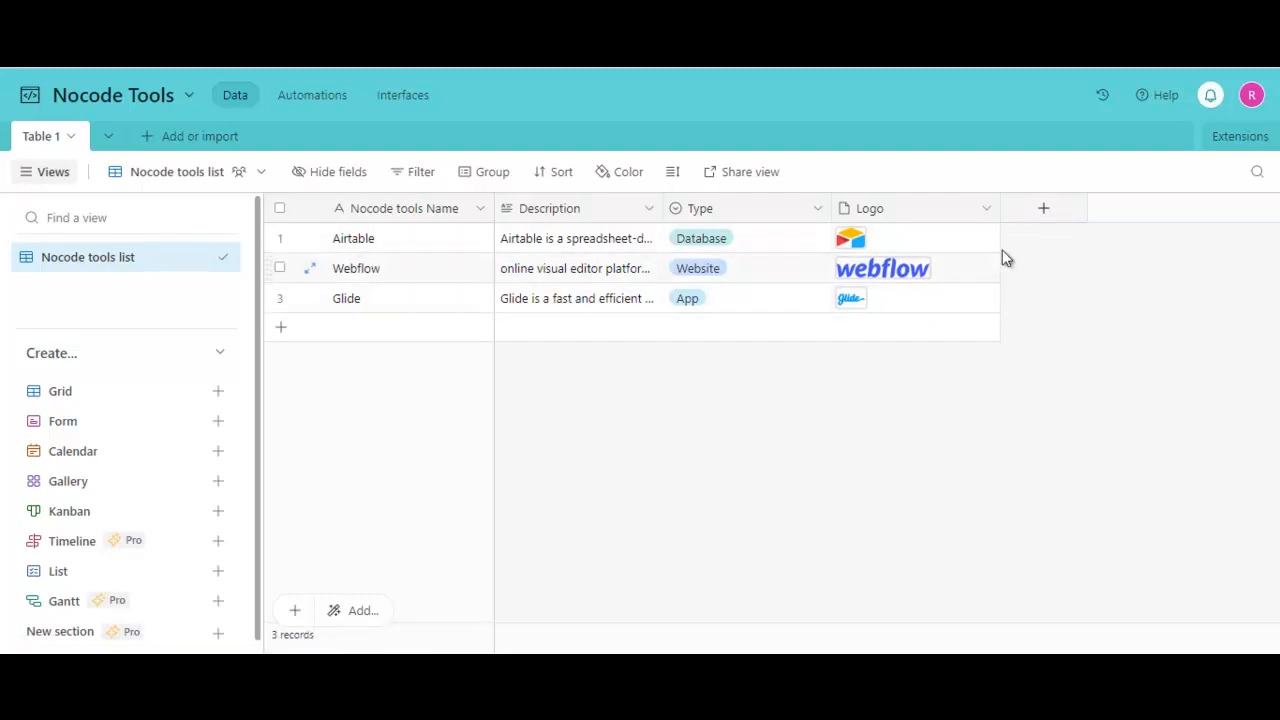
Add a field named "Website URL" with the URL field type after the Logo field
left_click(1041, 216)
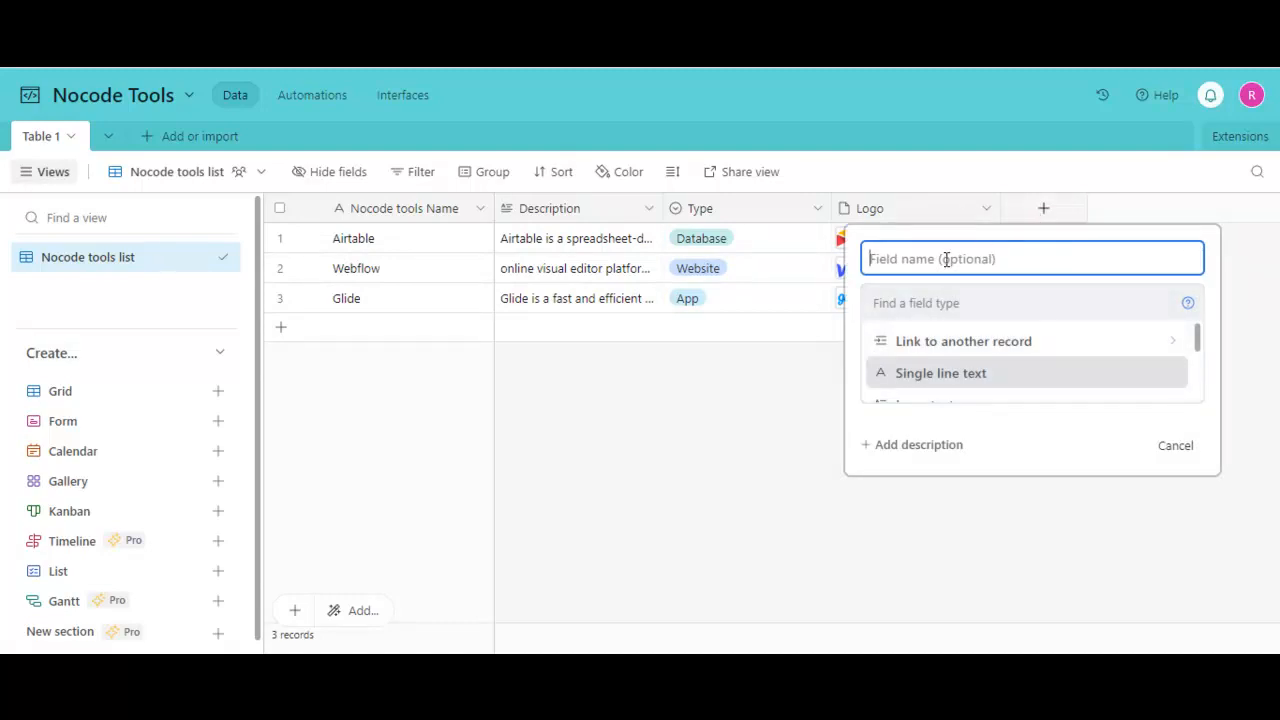
type("Website URL")
scroll(985, 350, "down", 3)
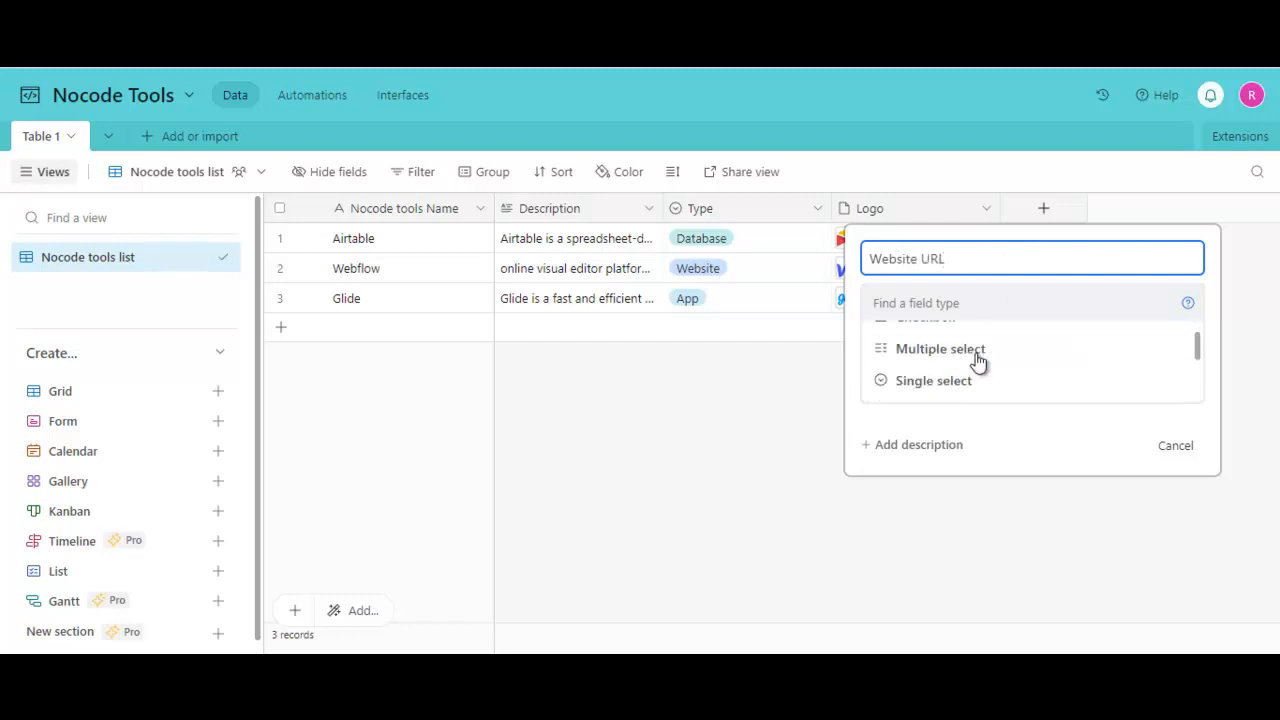
scroll(975, 366, "down", 2)
scroll(884, 374, "down", 2)
scroll(883, 373, "up", 2)
scroll(900, 390, "down", 2)
scroll(903, 394, "up", 2)
left_click_drag(1205, 355, 1205, 358)
left_click(1008, 360)
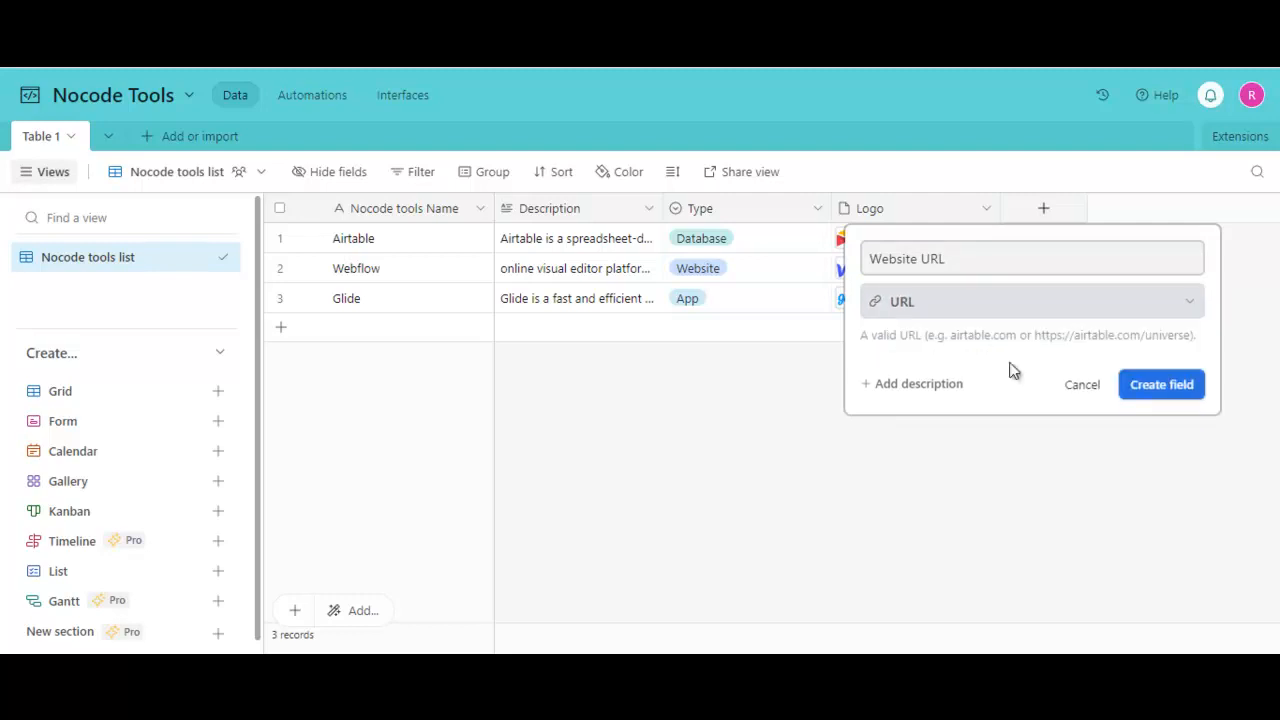
left_click(1157, 397)
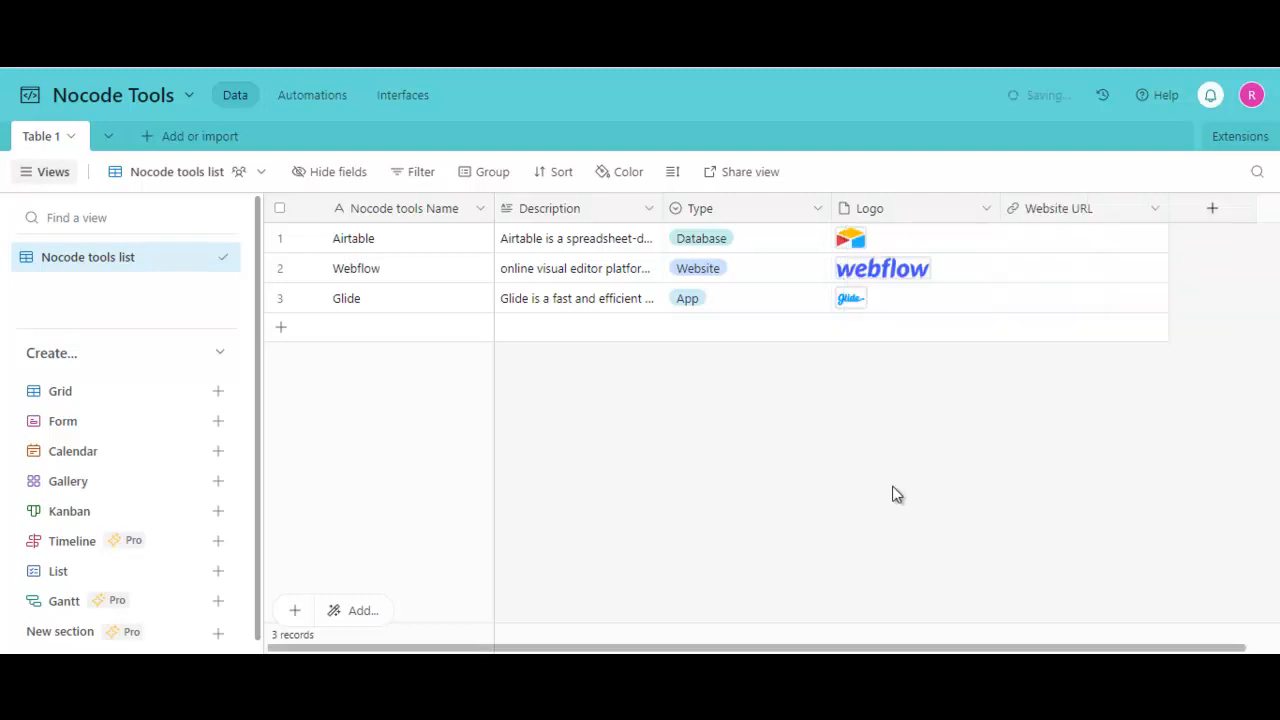
left_click(1024, 249)
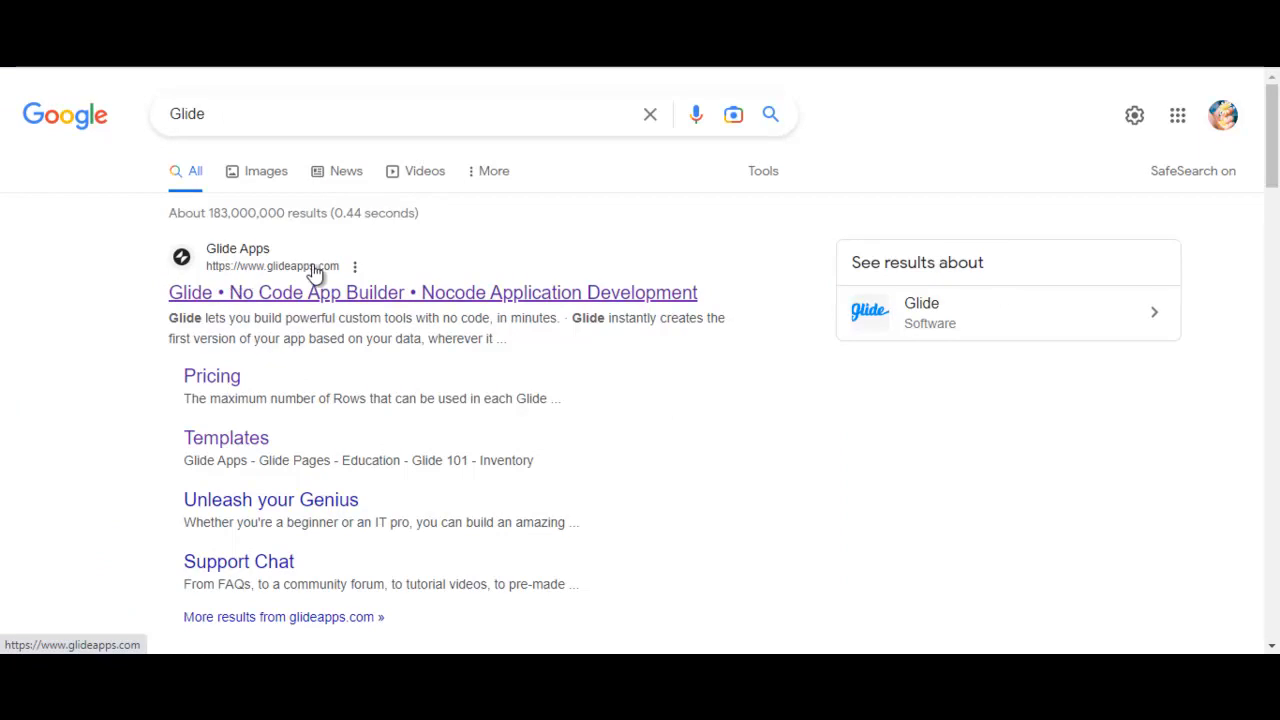
left_click(297, 292)
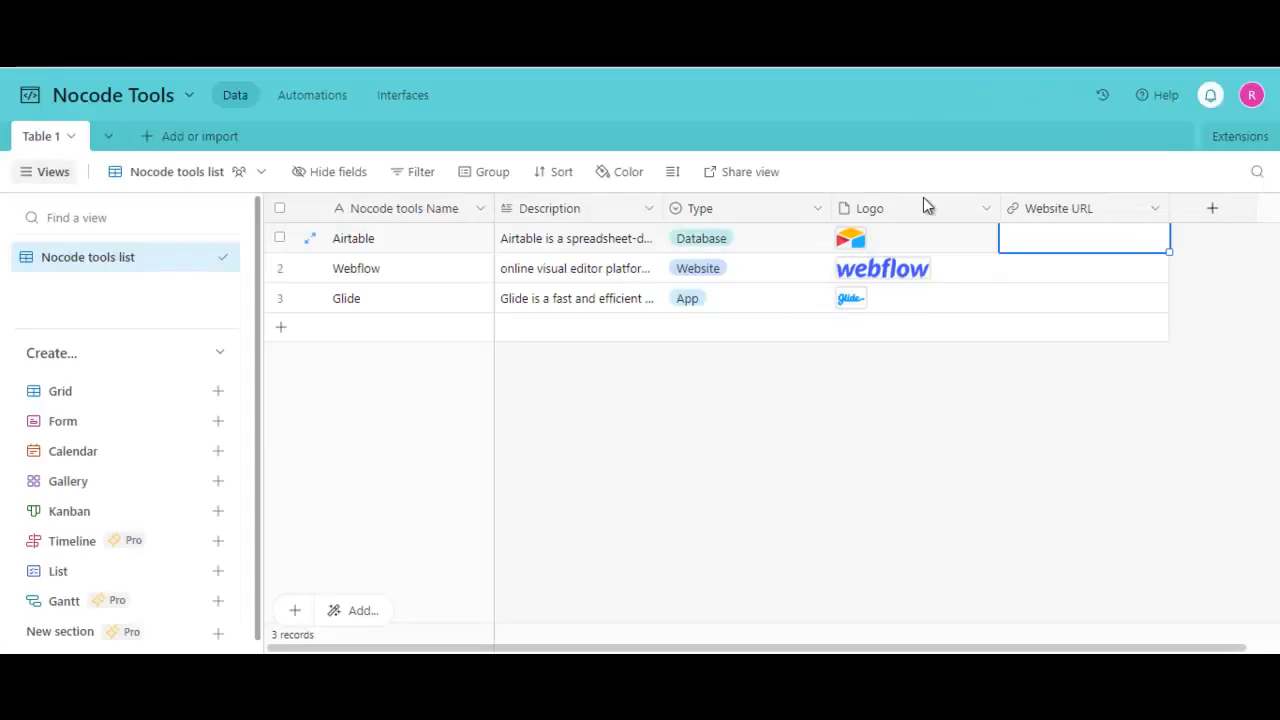
left_click(1027, 305)
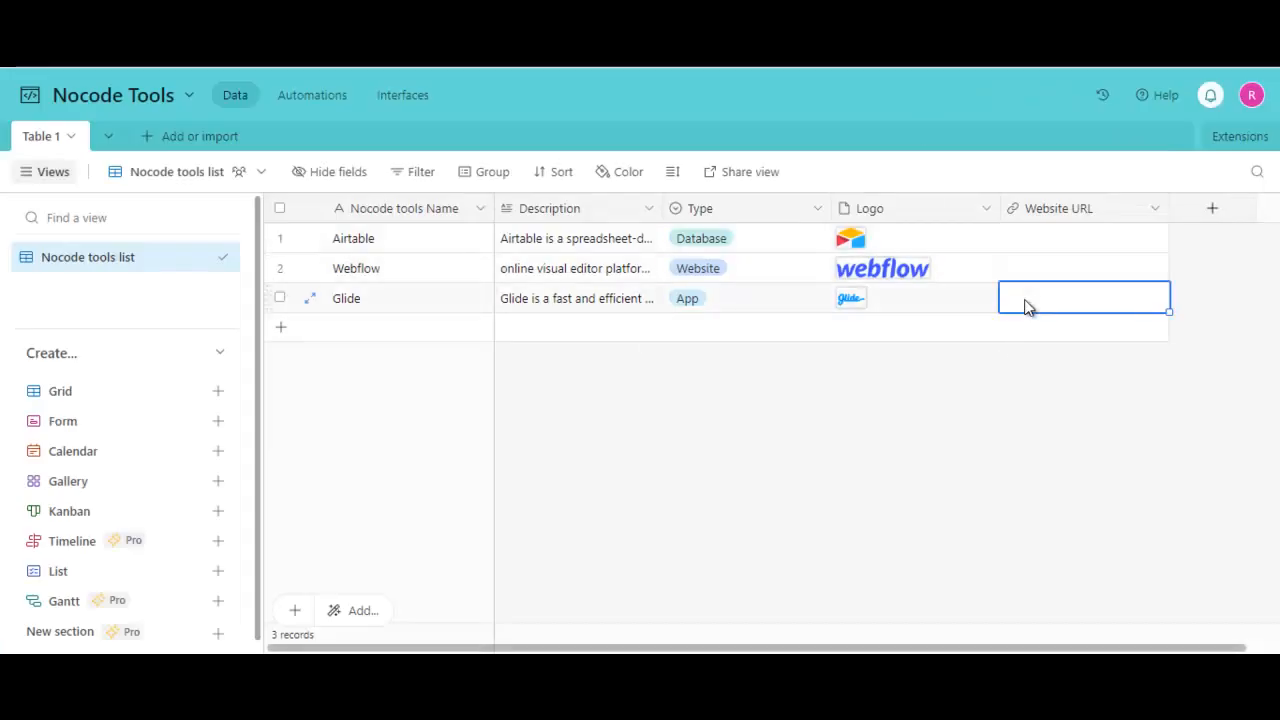
type("https://www.glideapps.com/")
left_click(1080, 466)
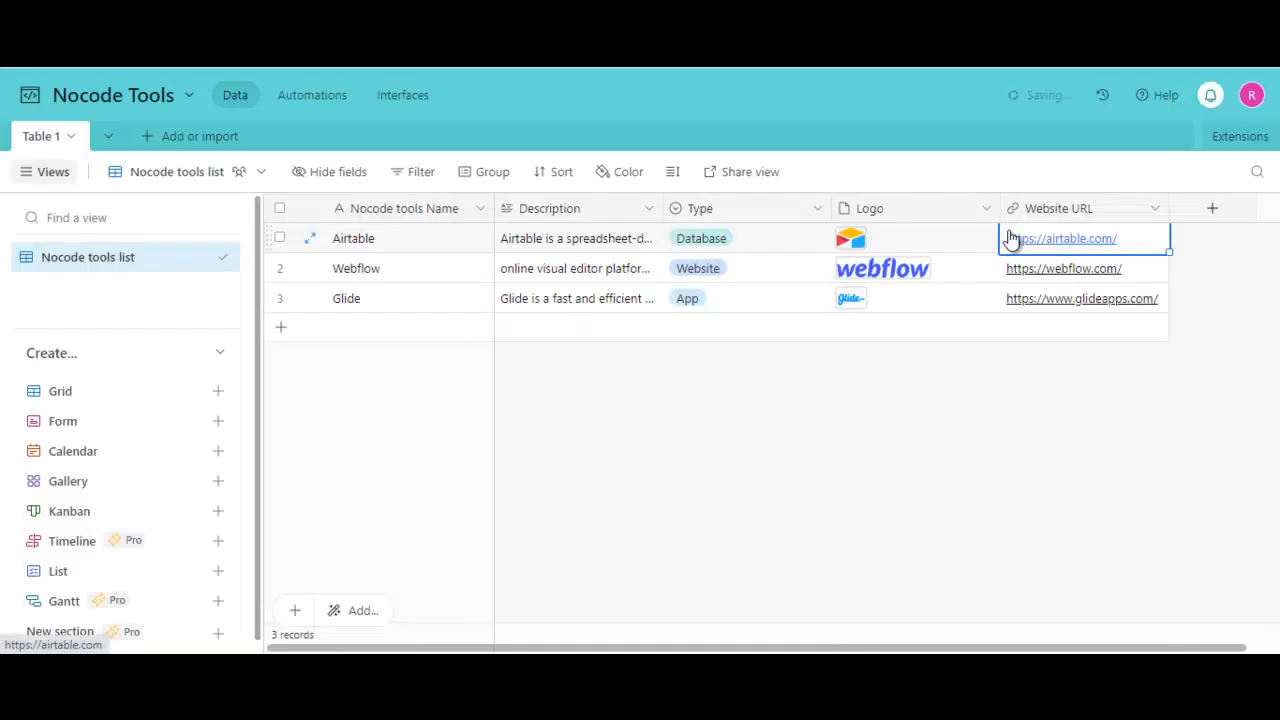
left_click(997, 528)
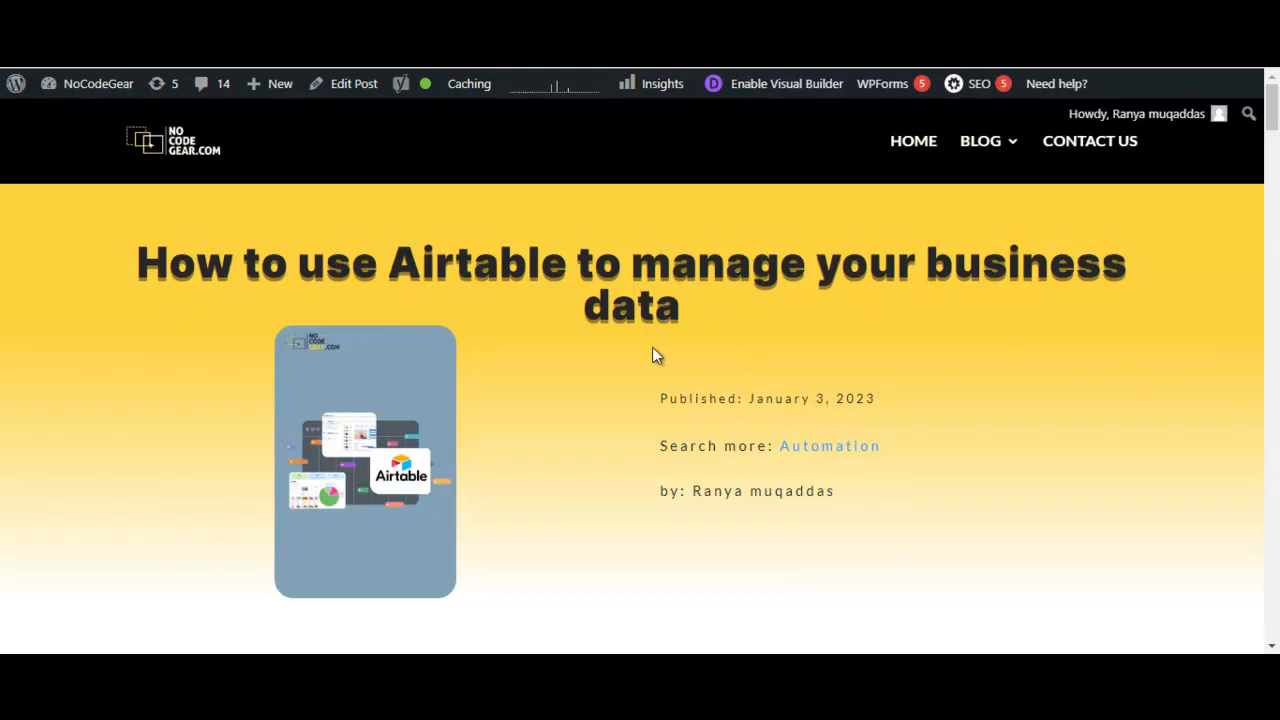
Skim the NoCodeGear blog article "How to use Airtable to manage your business data", including its Grid View section, and return to its header
scroll(766, 357, "down", 5)
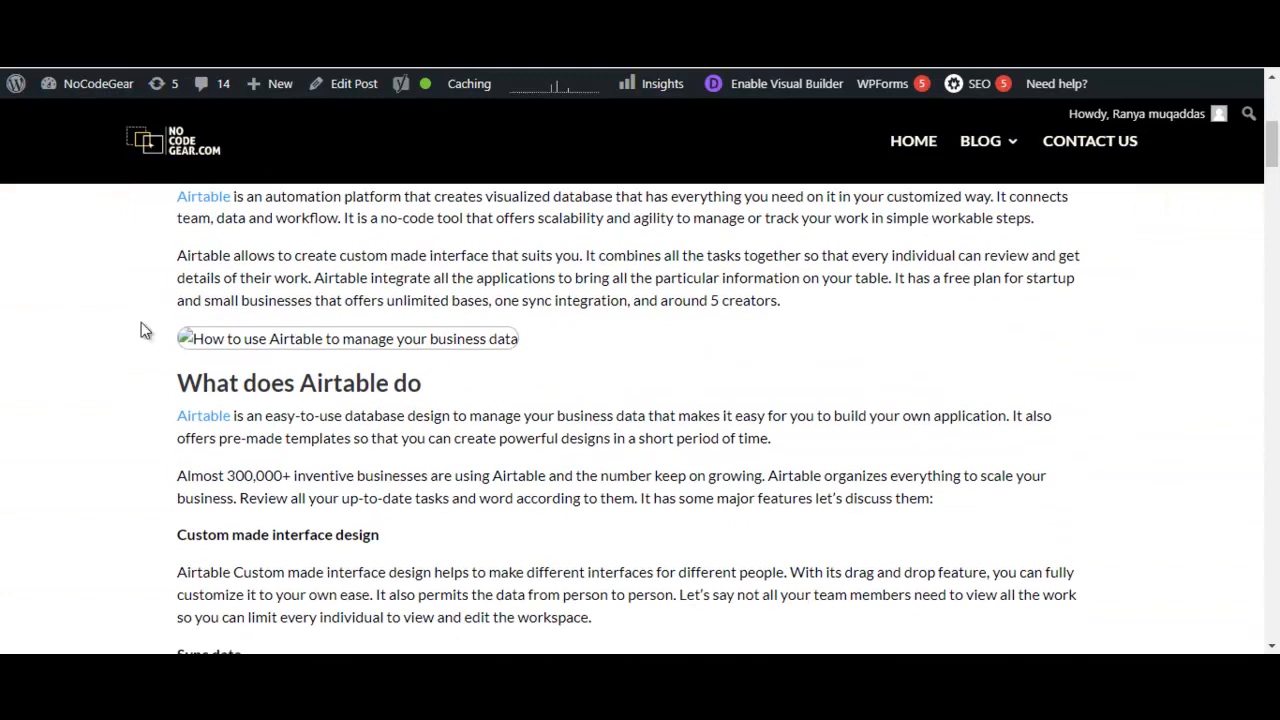
scroll(730, 305, "down", 2)
scroll(734, 323, "up", 6)
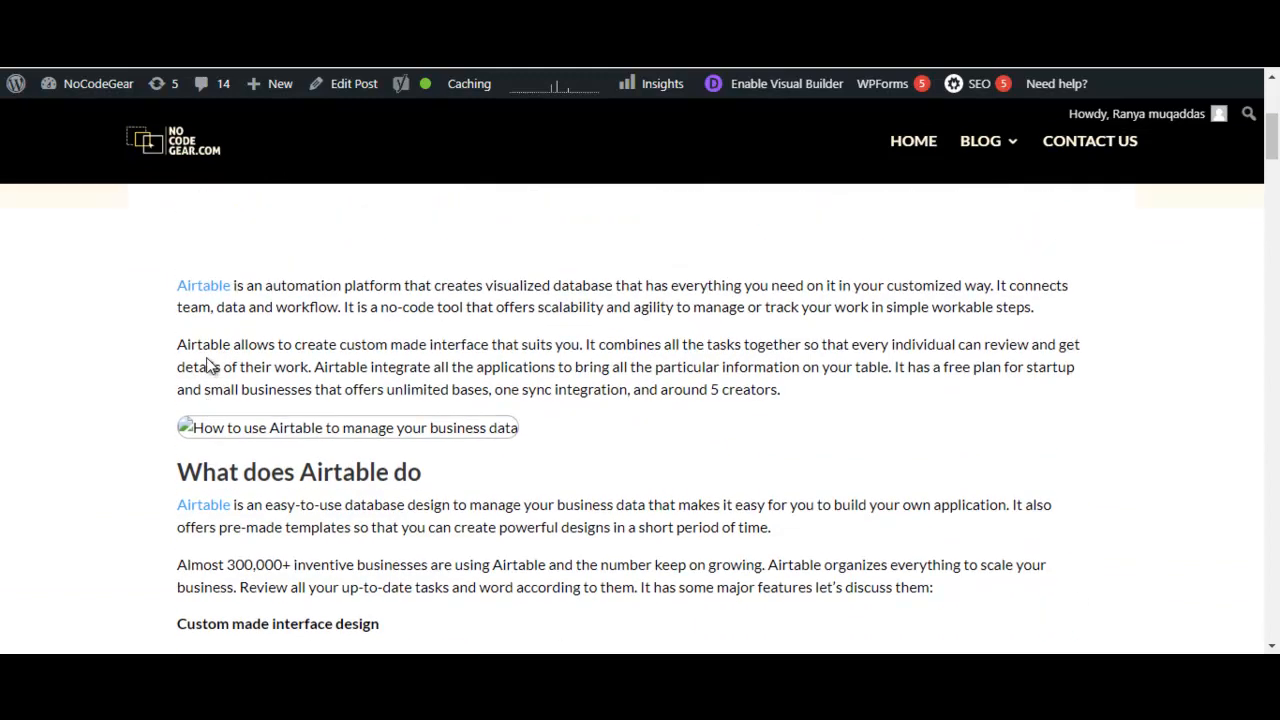
scroll(204, 370, "down", 10)
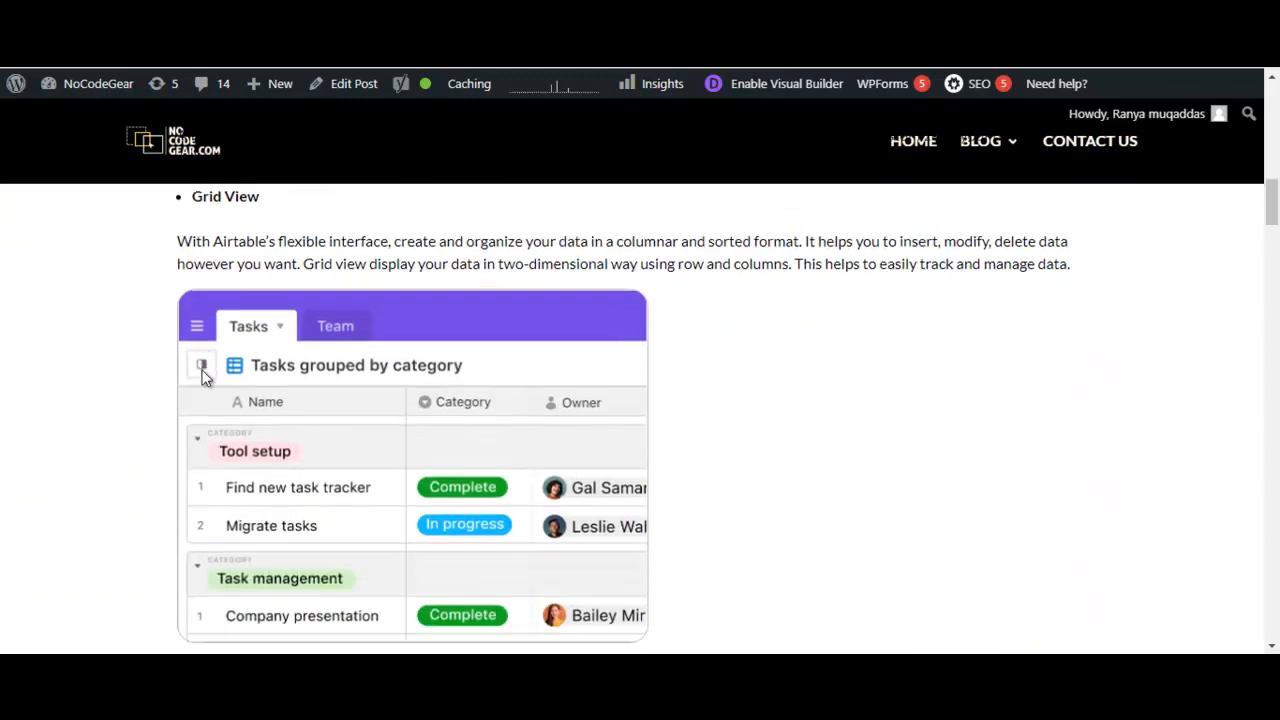
scroll(880, 420, "up", 10)
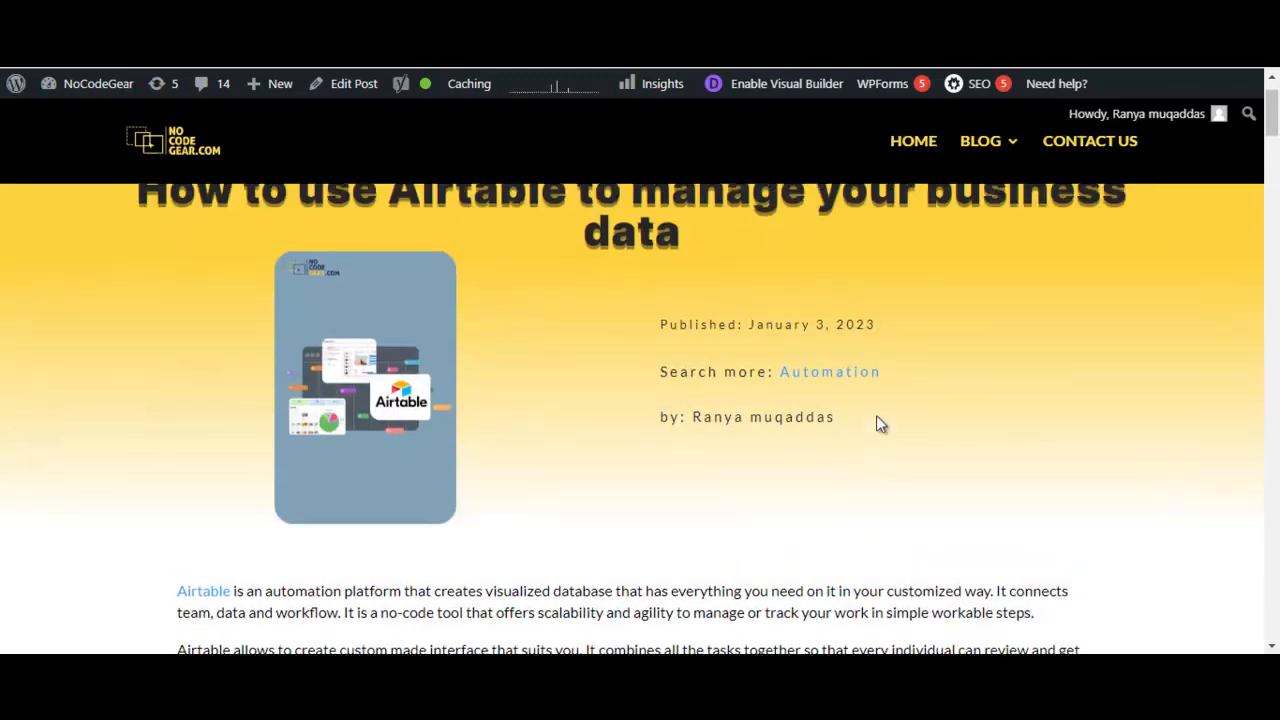